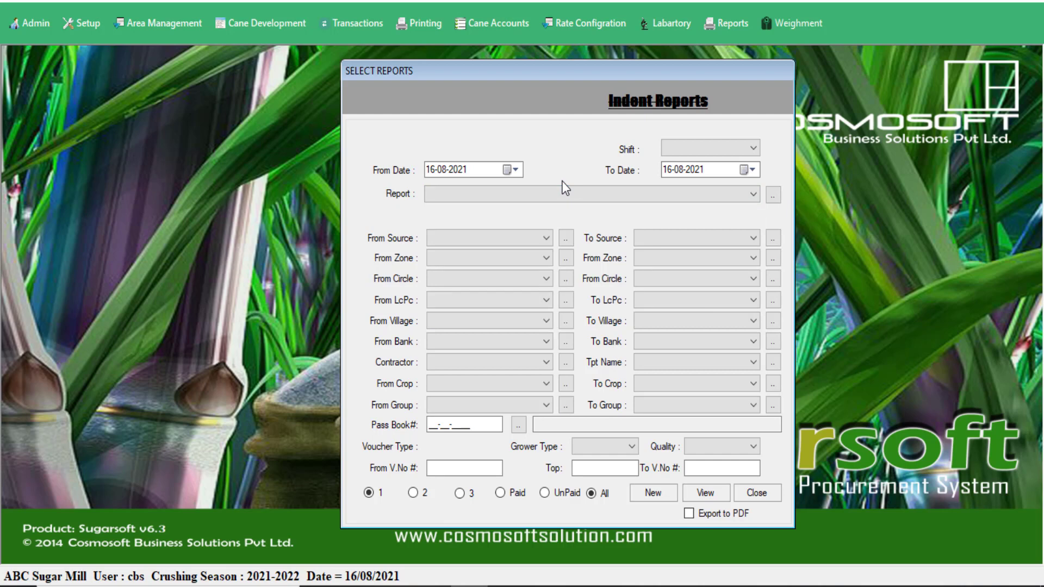
# Set the shift filter for the indent reports to A, and change it to ALL.
pyautogui.click(684, 152)
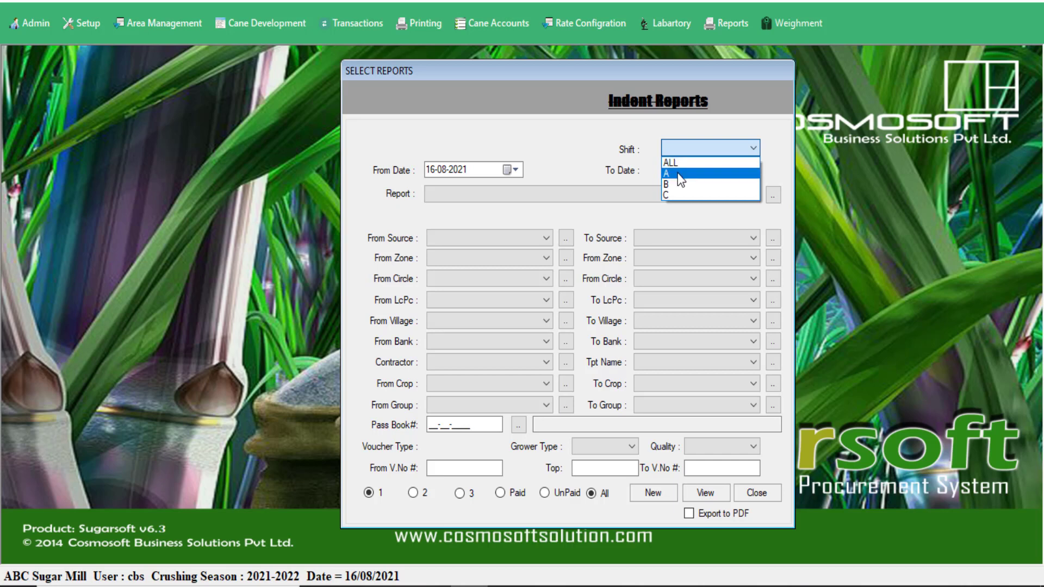
pyautogui.click(677, 175)
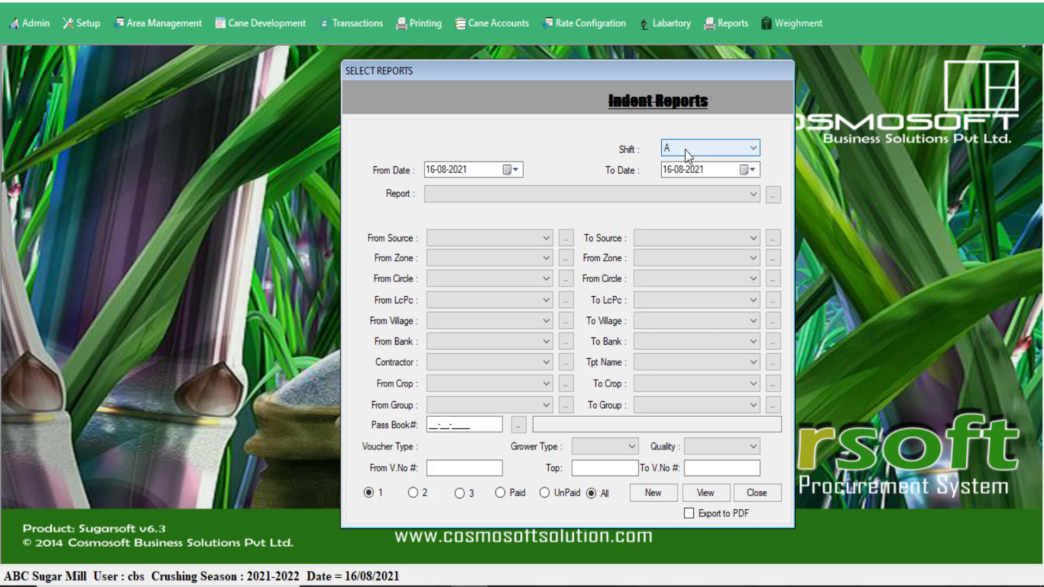
pyautogui.click(685, 151)
pyautogui.click(685, 160)
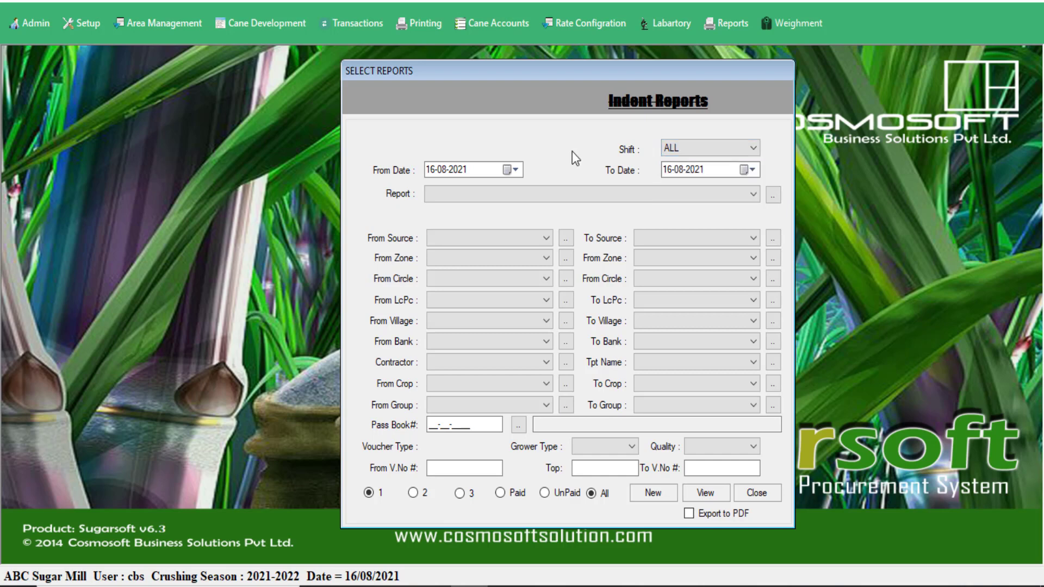
pyautogui.click(474, 170)
pyautogui.click(428, 165)
pyautogui.click(477, 168)
pyautogui.click(440, 170)
pyautogui.click(721, 168)
# Examine the available indent reports in the report list and its lookup, widening the title column to read the full names.
pyautogui.click(561, 191)
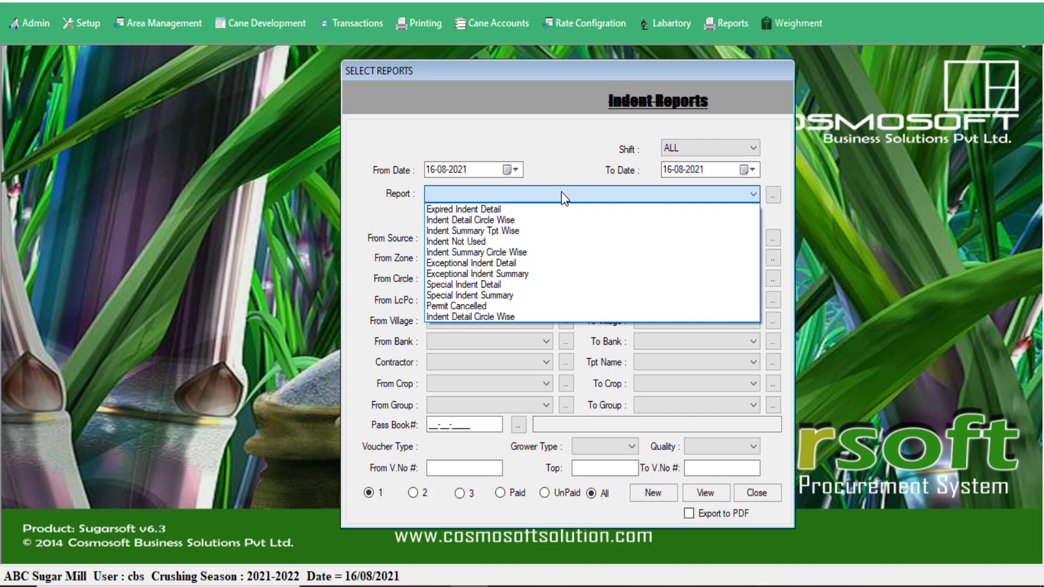
pyautogui.click(561, 191)
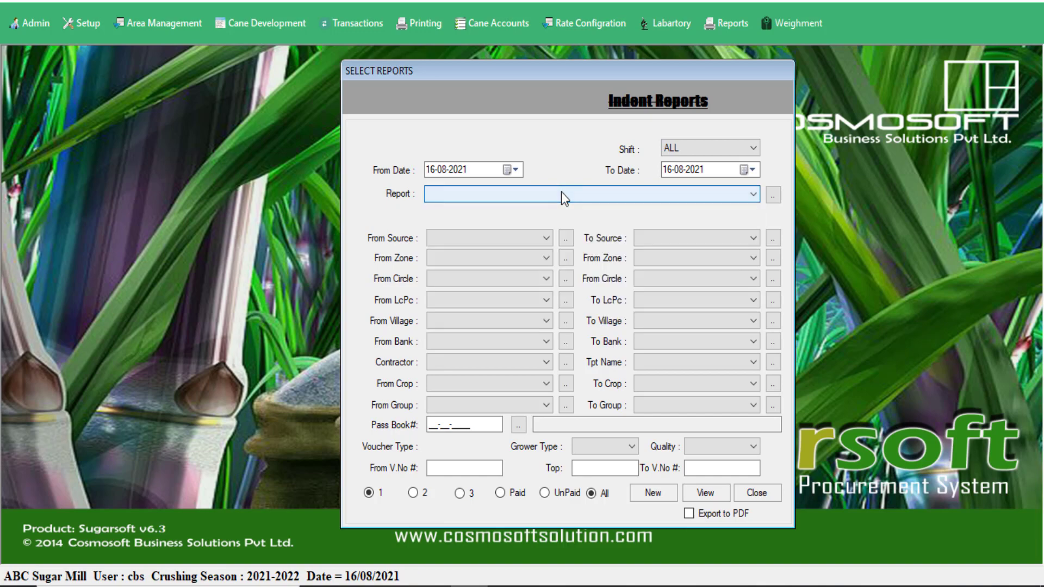
pyautogui.click(771, 195)
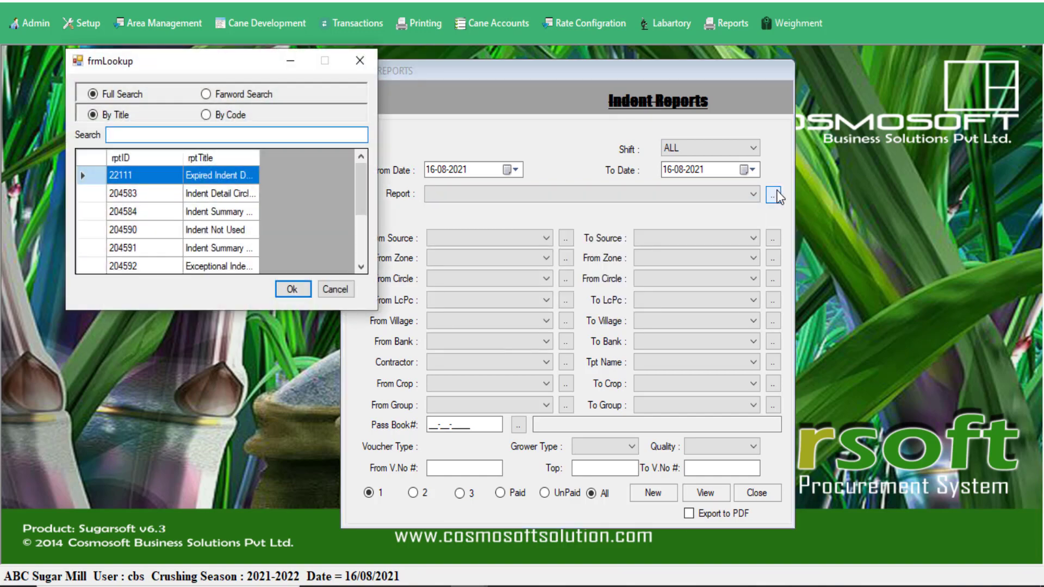
pyautogui.moveTo(260, 161); pyautogui.dragTo(348, 168)
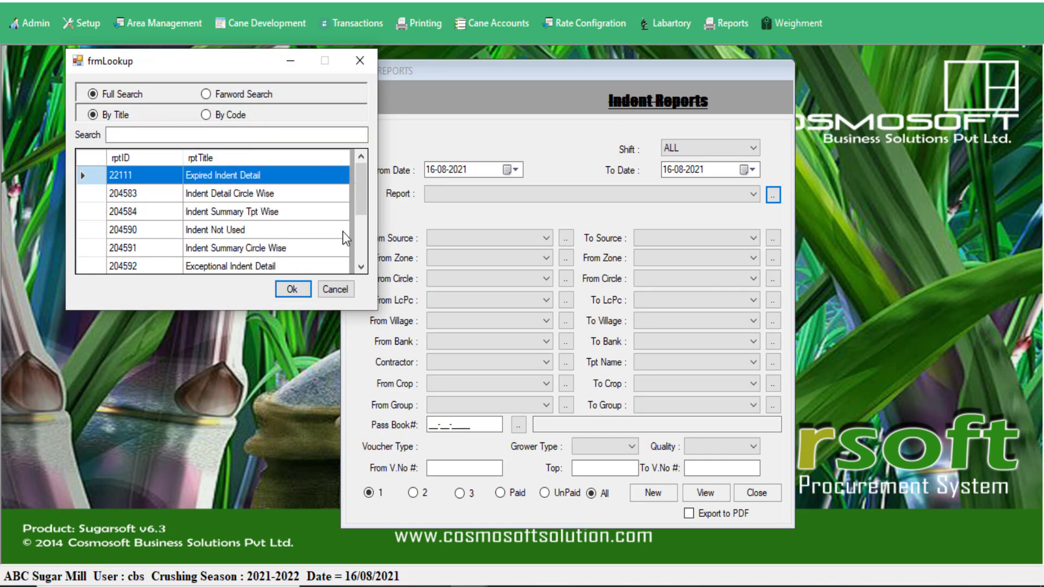
pyautogui.click(343, 290)
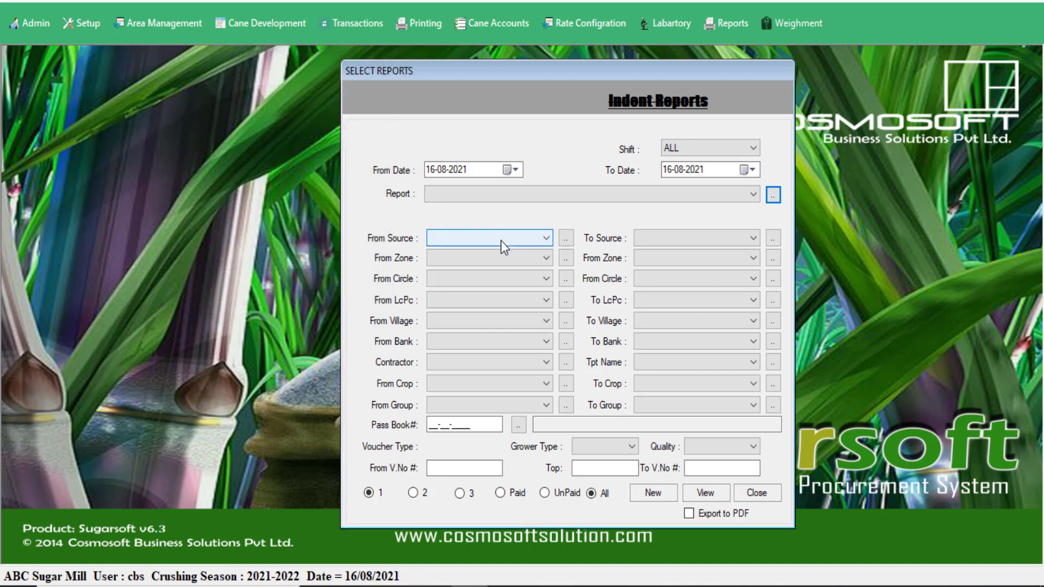
pyautogui.click(500, 240)
pyautogui.click(501, 240)
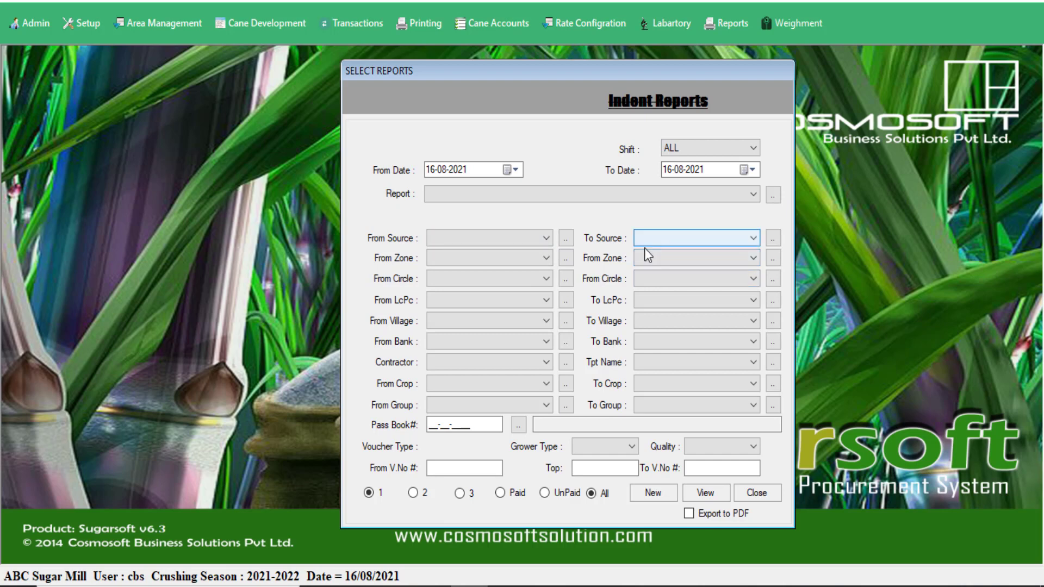
pyautogui.click(479, 279)
pyautogui.click(656, 291)
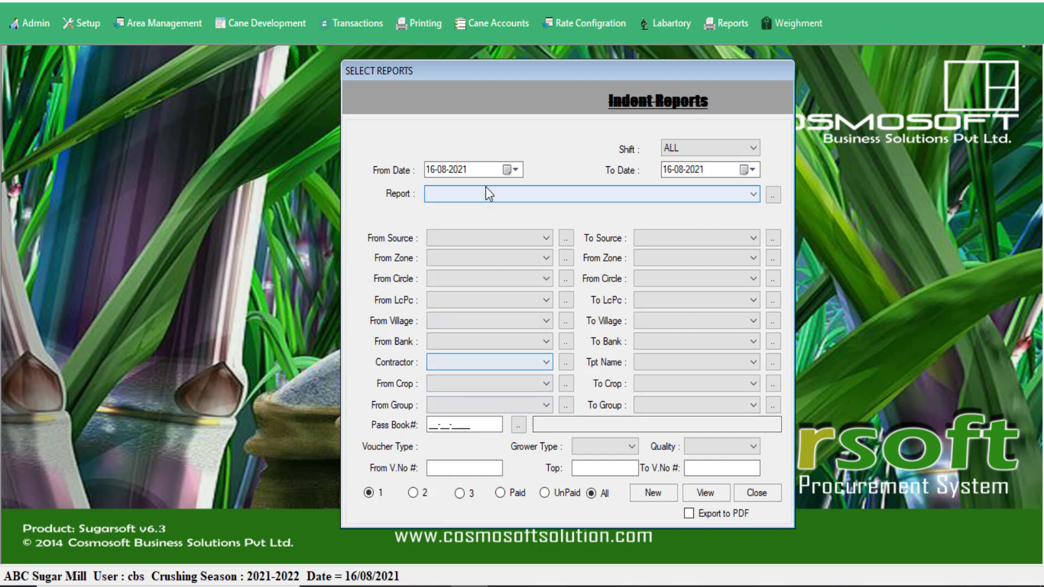
# Set the period from 16-08-2020 to 16-08-2022 and view the Indent Detail Circle Wise report, closing it after review.
pyautogui.click(486, 170)
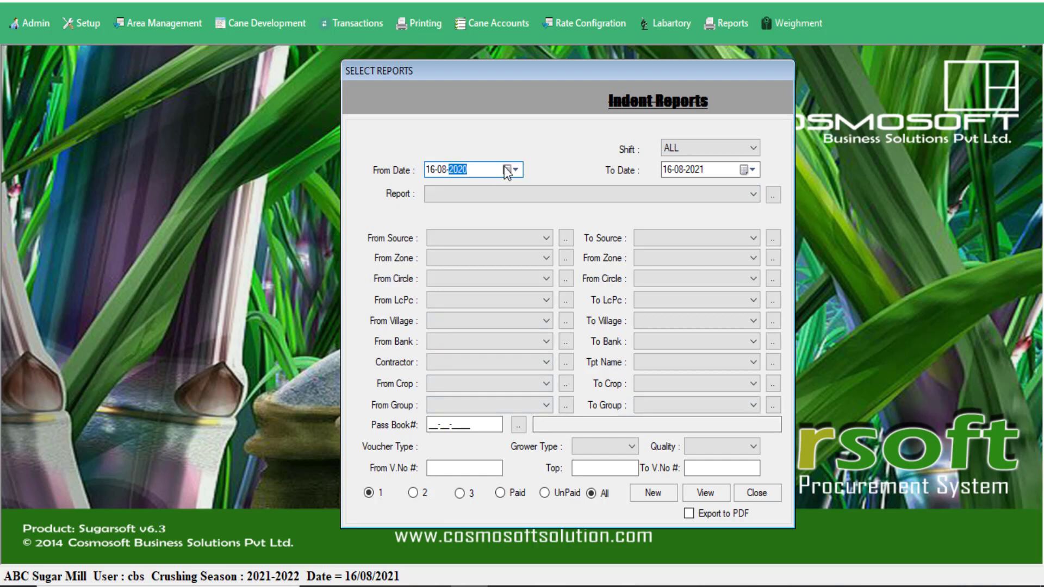
pyautogui.click(717, 170)
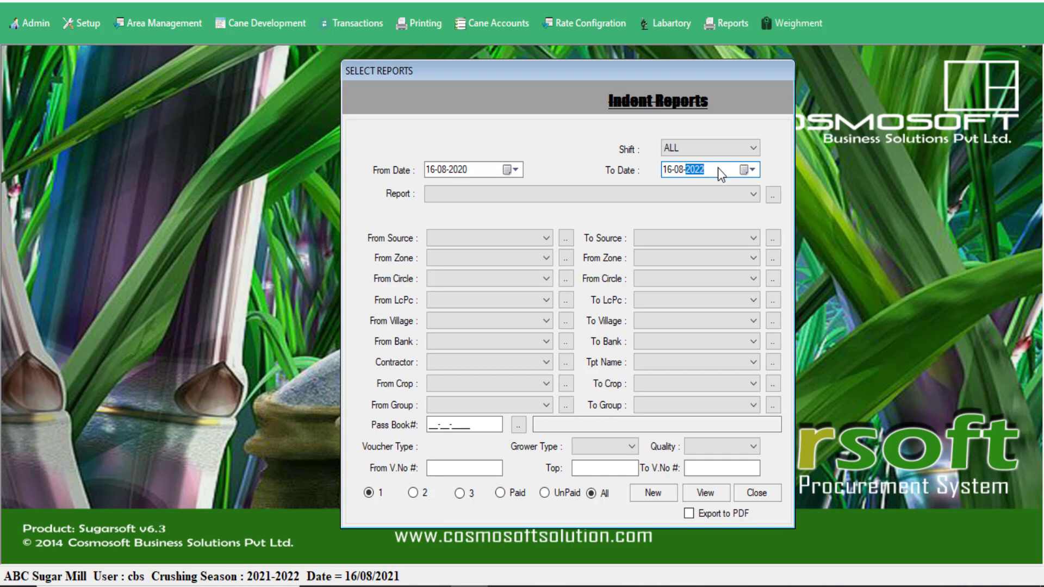
pyautogui.click(712, 193)
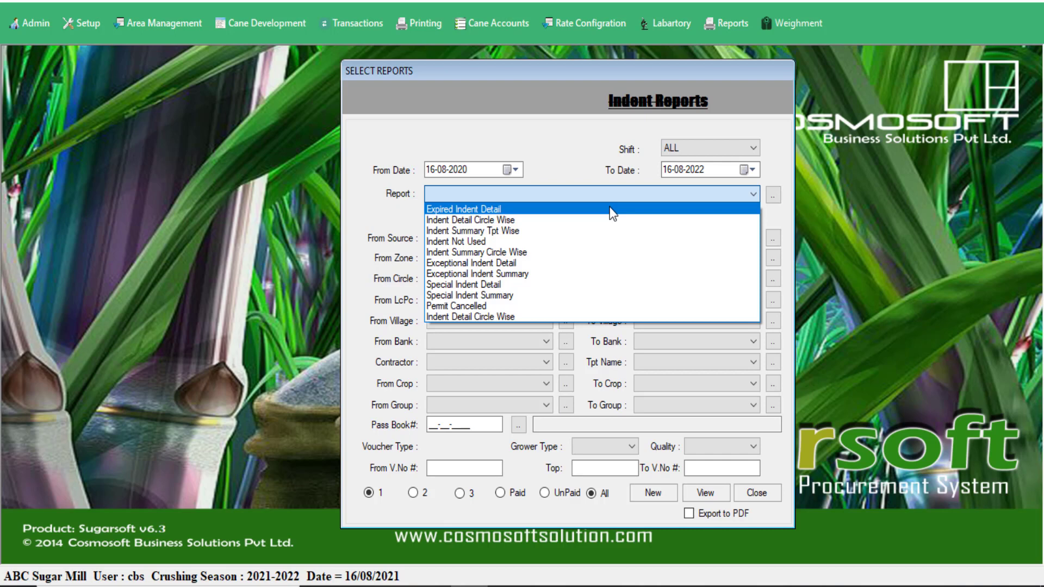
pyautogui.click(548, 221)
pyautogui.click(714, 493)
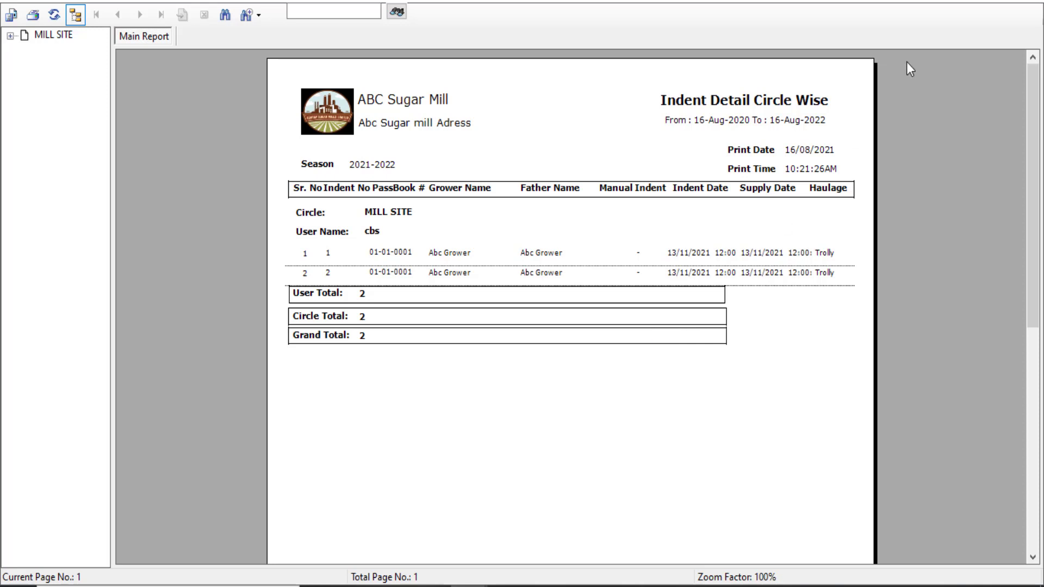
pyautogui.click(1024, 5)
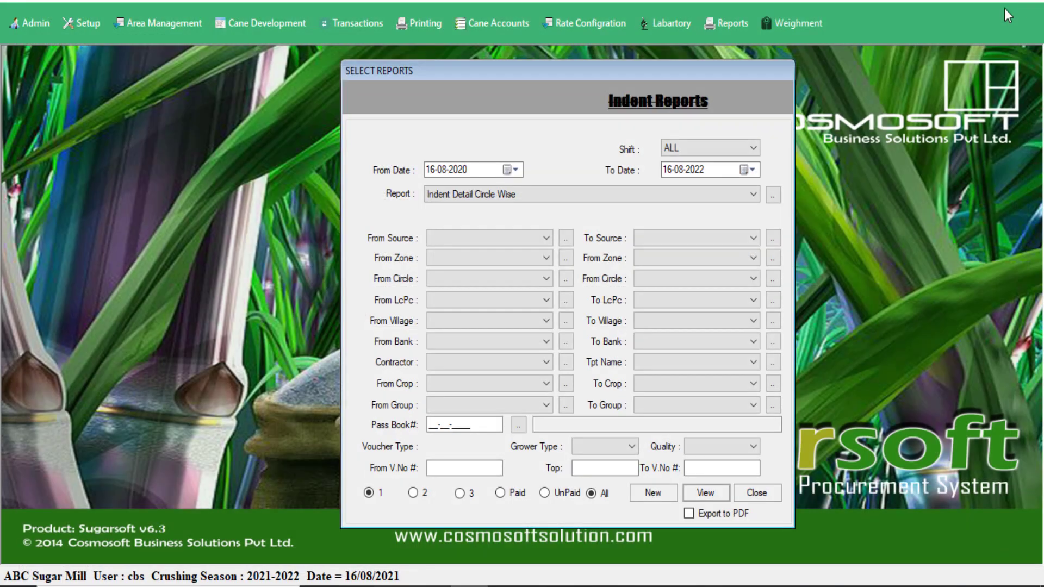
# View the Indent Summary Circle Wise report for the same period and close it.
pyautogui.click(650, 195)
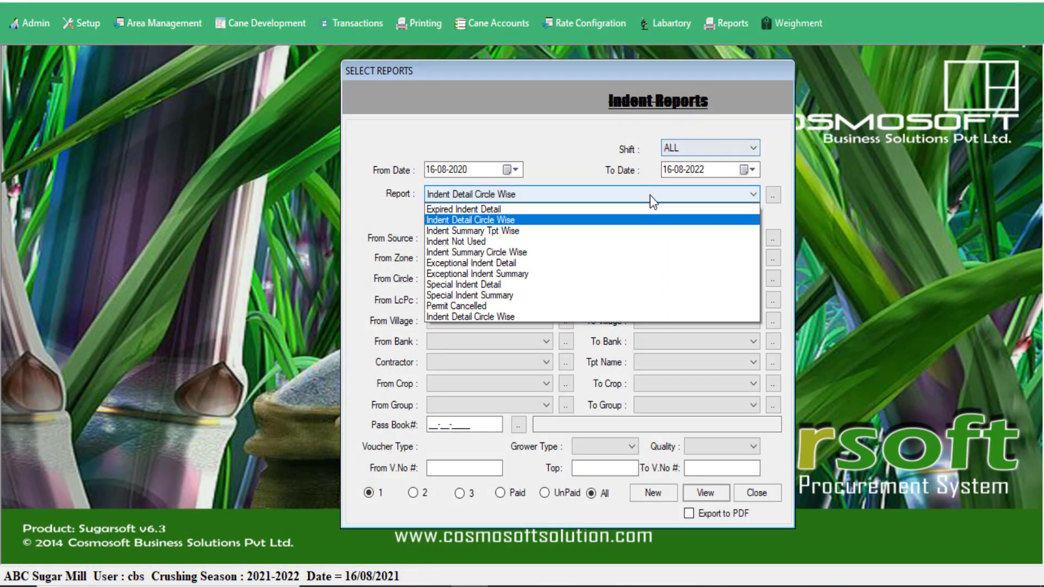
pyautogui.click(583, 252)
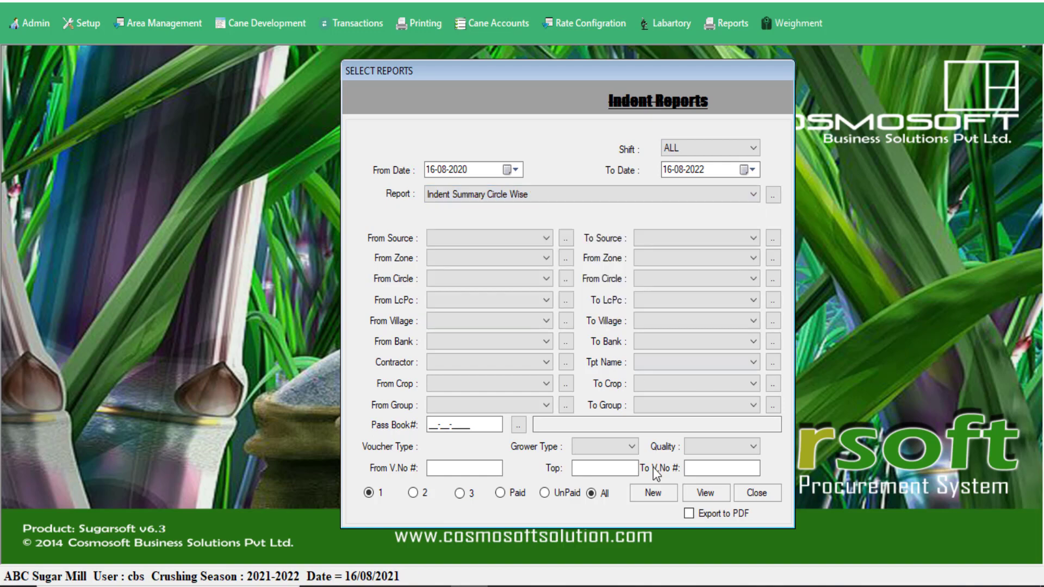
pyautogui.click(705, 493)
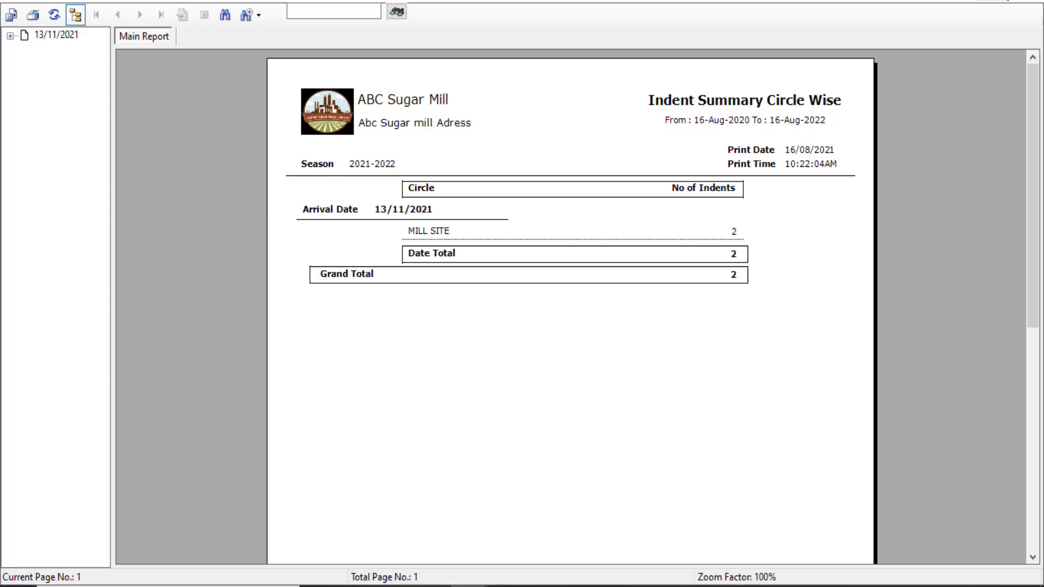
pyautogui.click(1026, 2)
# View the Indent Not Used report for the same period and close it.
pyautogui.click(580, 193)
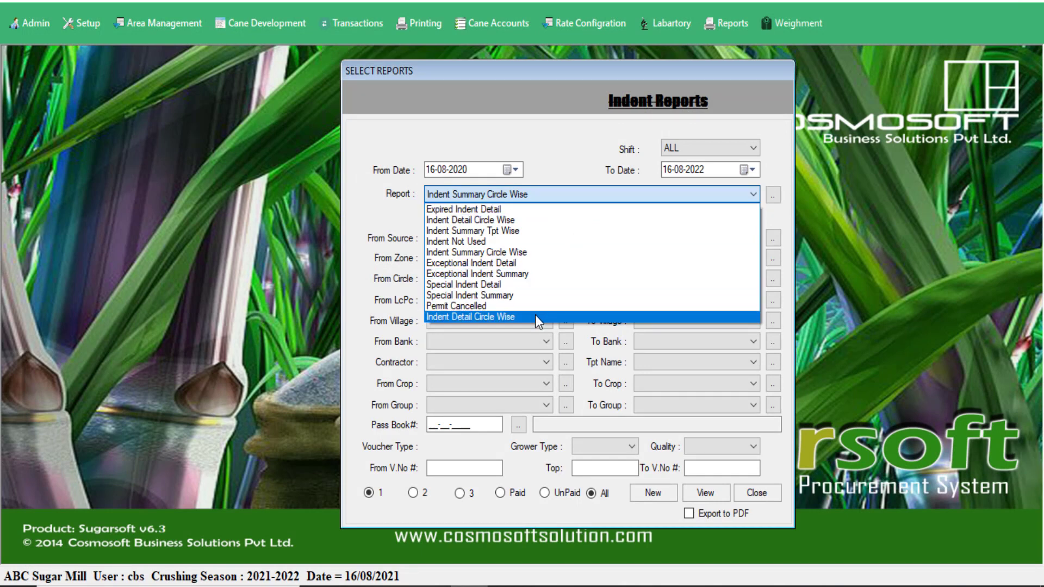
pyautogui.click(510, 243)
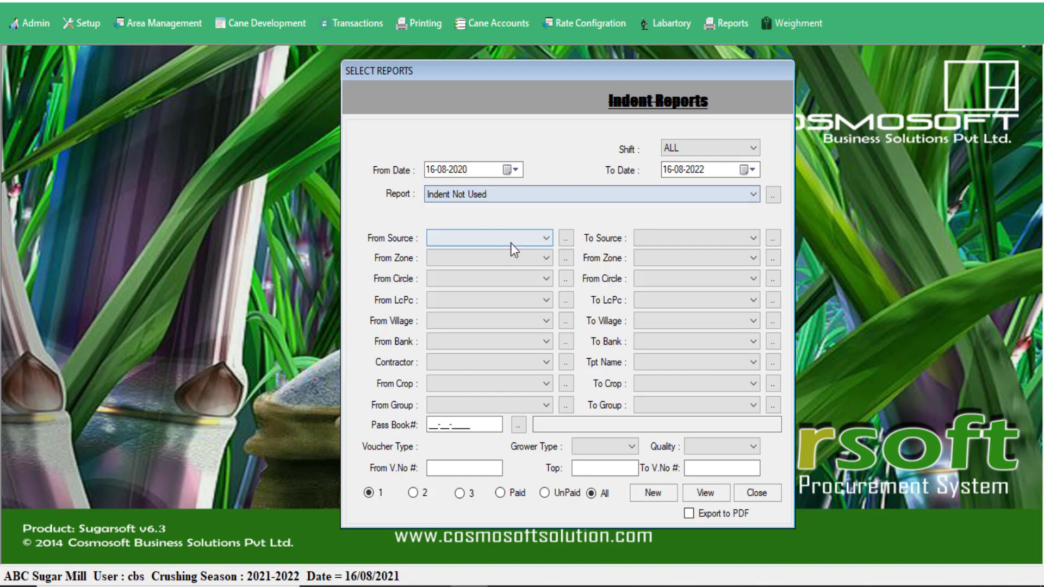
pyautogui.click(714, 497)
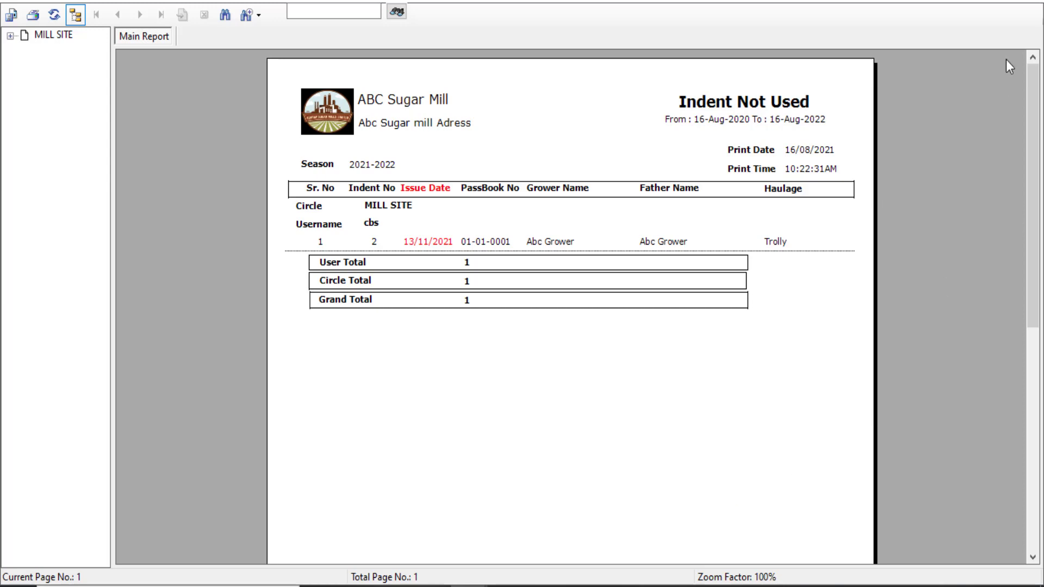
pyautogui.click(1022, 2)
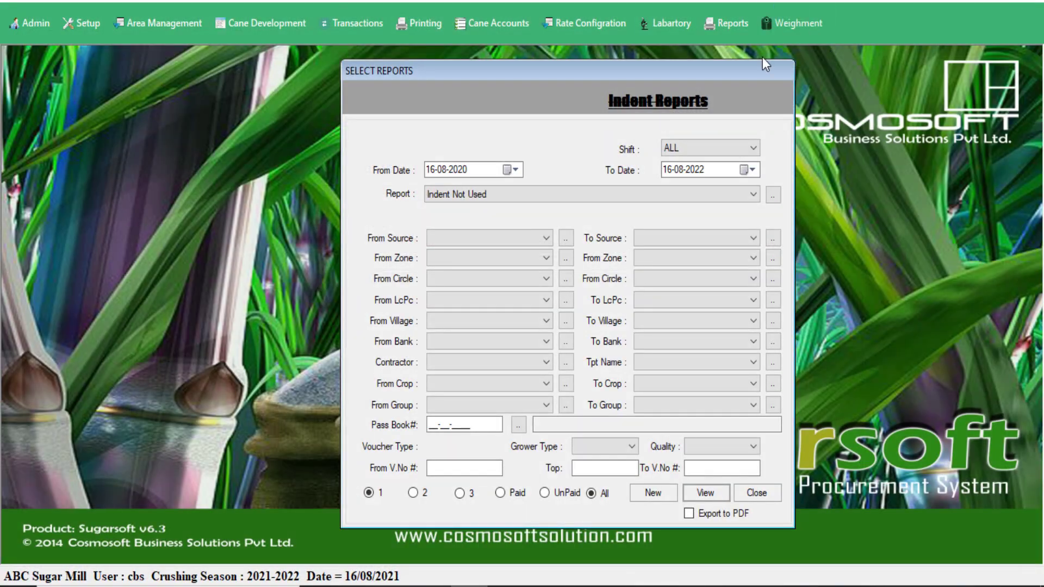
# Leave the indent reports and open the Area Managment report selection, moving its window slightly.
pyautogui.click(757, 492)
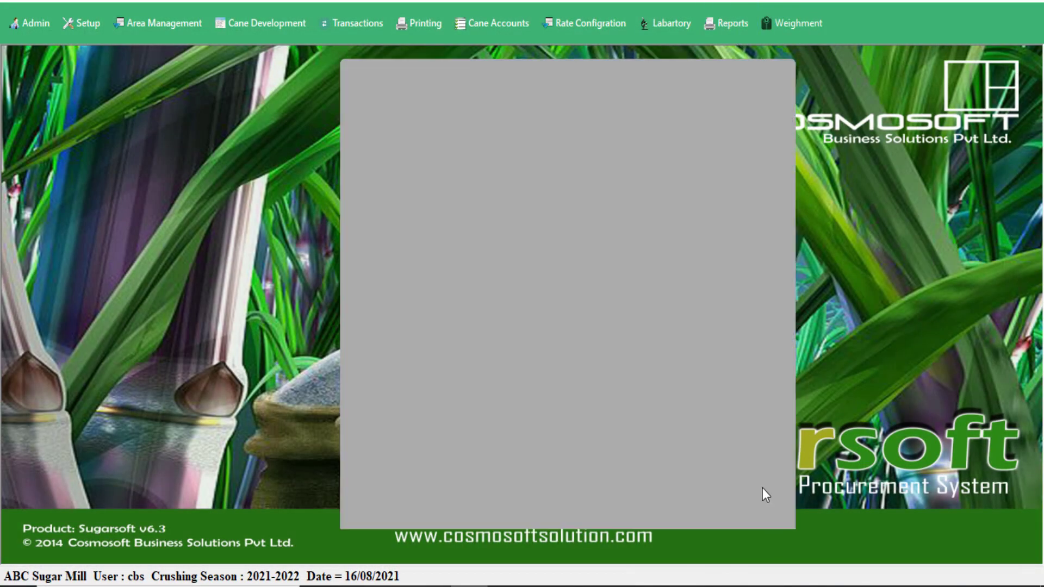
pyautogui.click(724, 21)
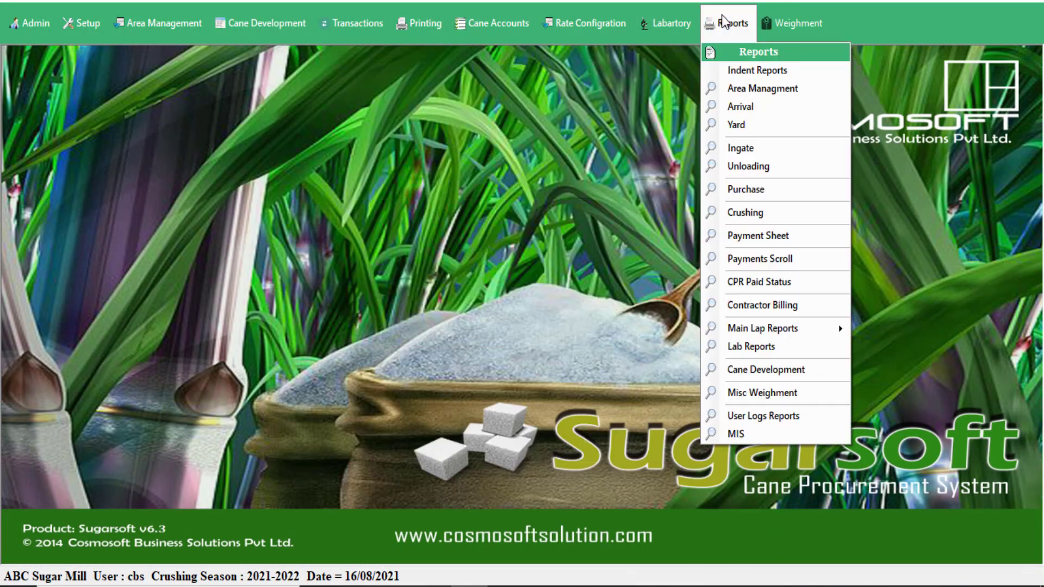
pyautogui.click(750, 89)
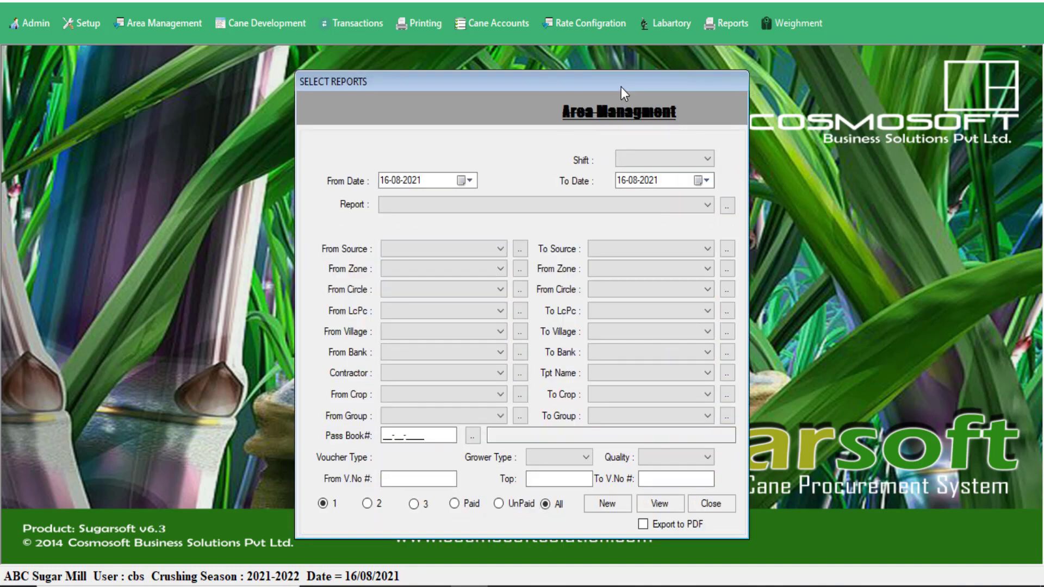
pyautogui.moveTo(621, 87); pyautogui.dragTo(635, 75)
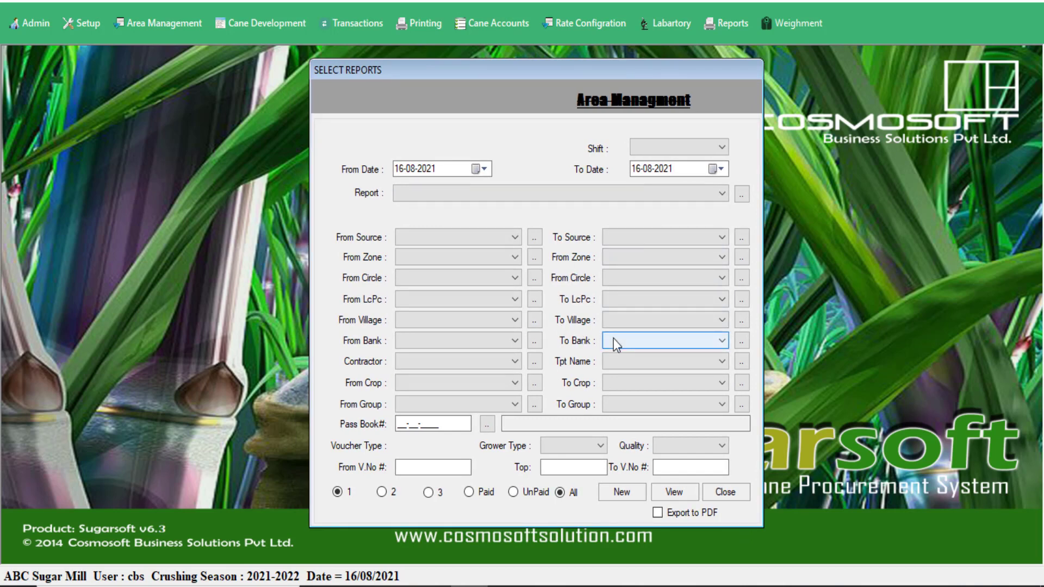
# View the Grower Detail report with the default dates and read through its first page.
pyautogui.click(438, 170)
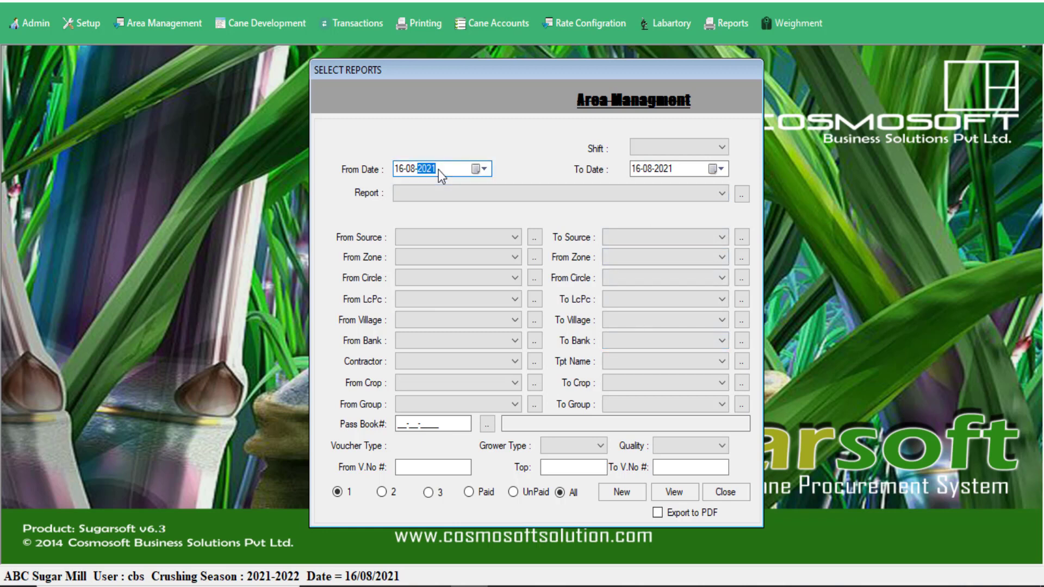
pyautogui.click(452, 192)
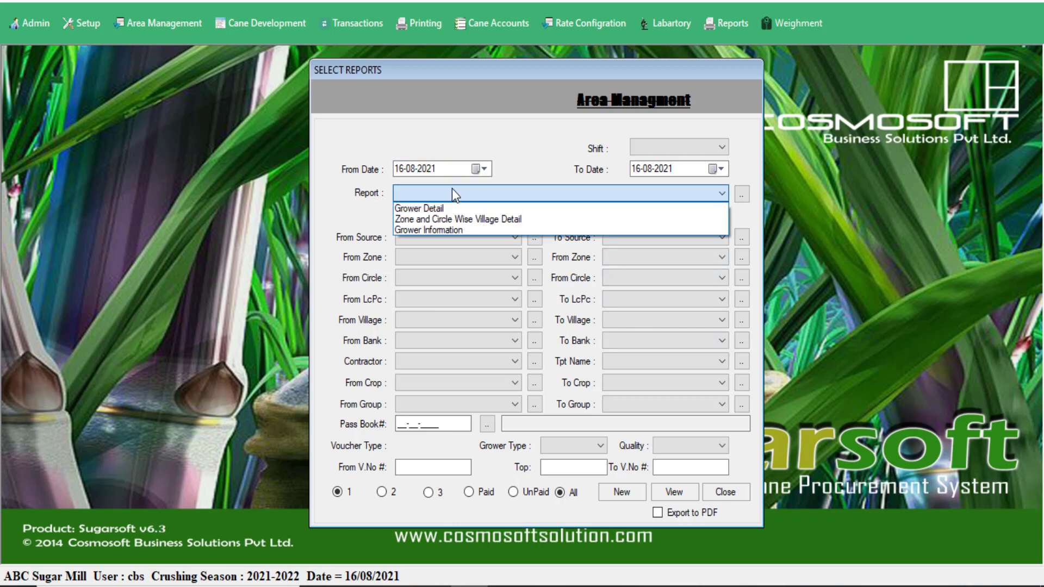
pyautogui.click(442, 210)
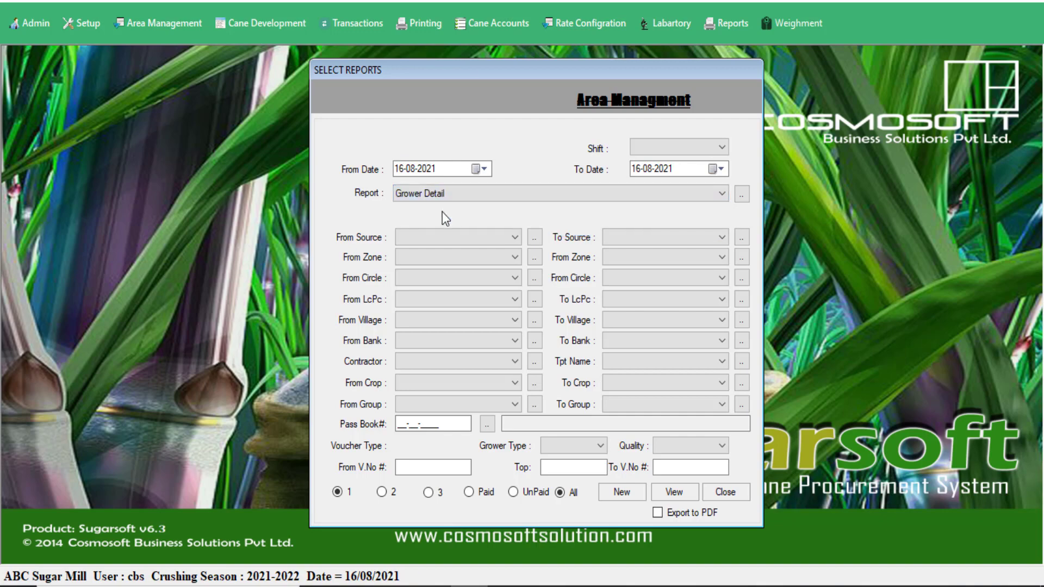
pyautogui.click(673, 492)
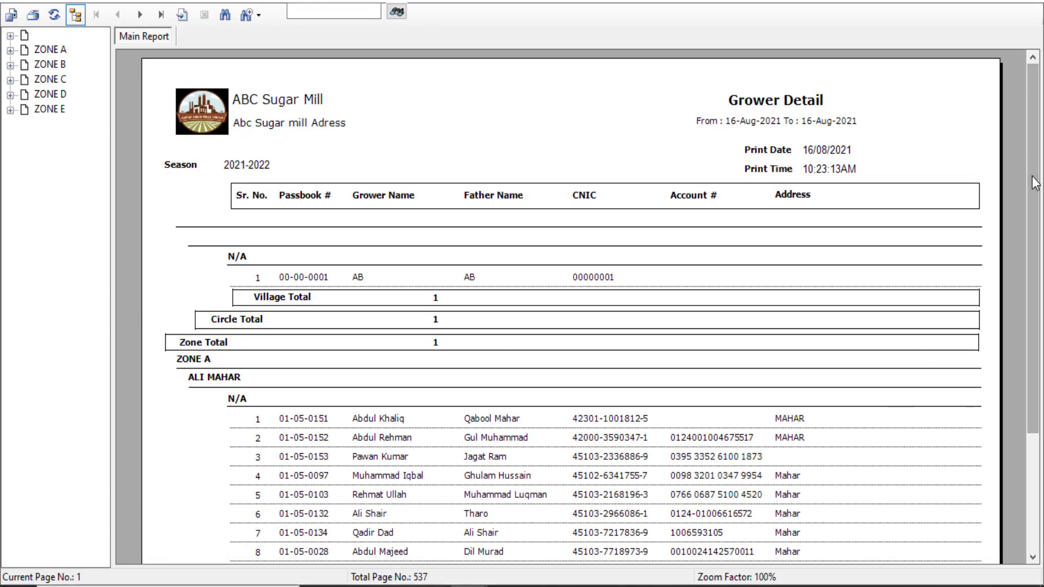
pyautogui.moveTo(1035, 198); pyautogui.dragTo(1034, 199)
pyautogui.scroll(-3, 1034, 206)
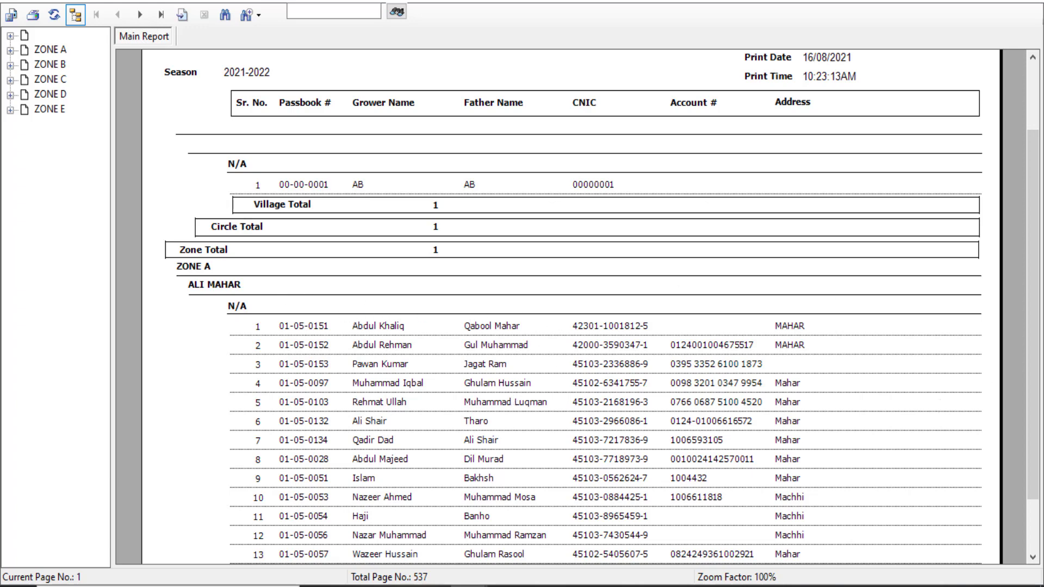
pyautogui.scroll(-1, 1039, 255)
pyautogui.scroll(-2, 1041, 282)
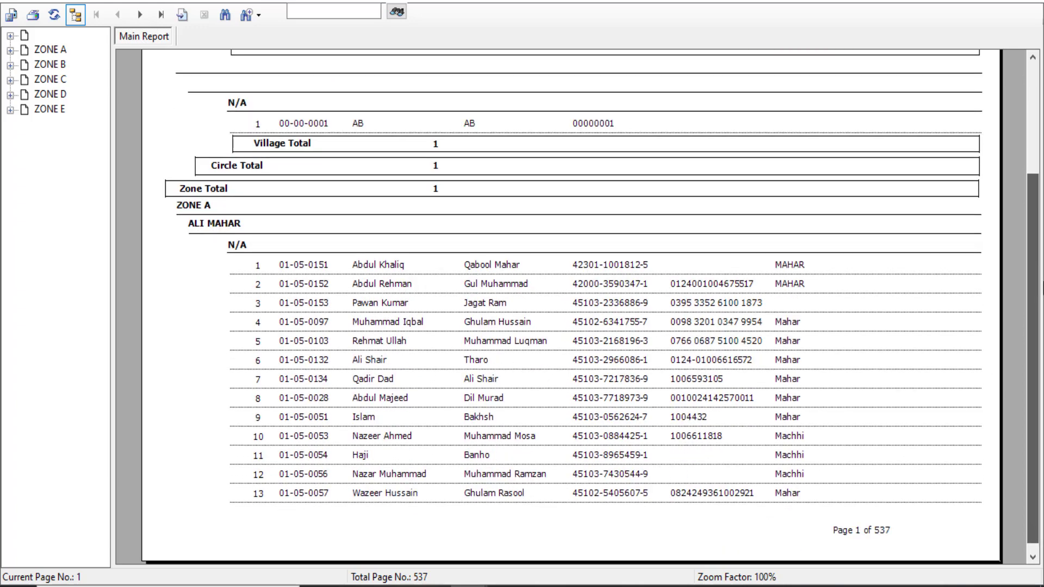
# Go to the ZONE E group of the Grower Detail report and examine the growers listed under KHAIR PUR.
pyautogui.click(59, 111)
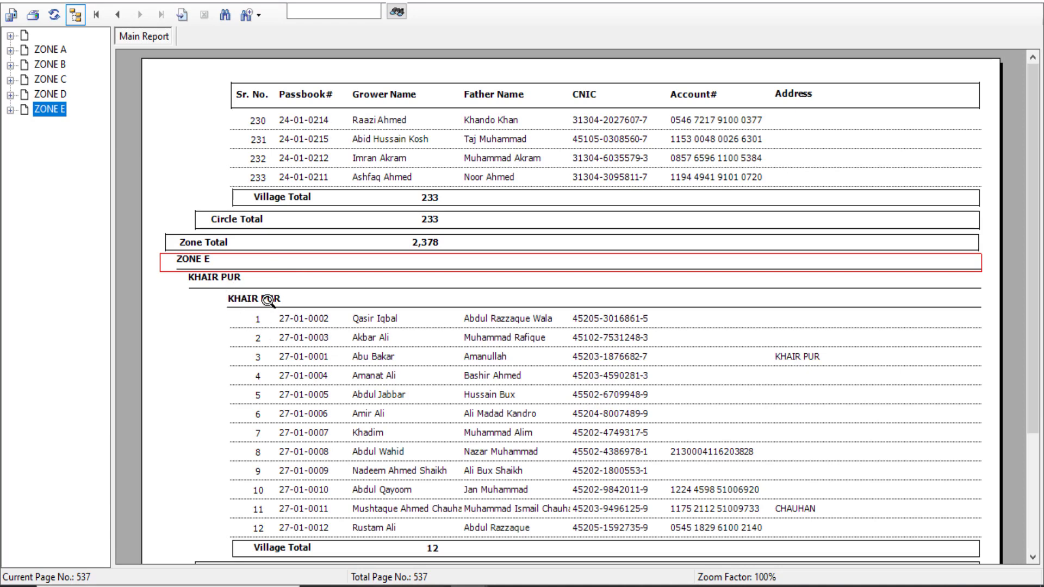
pyautogui.click(267, 299)
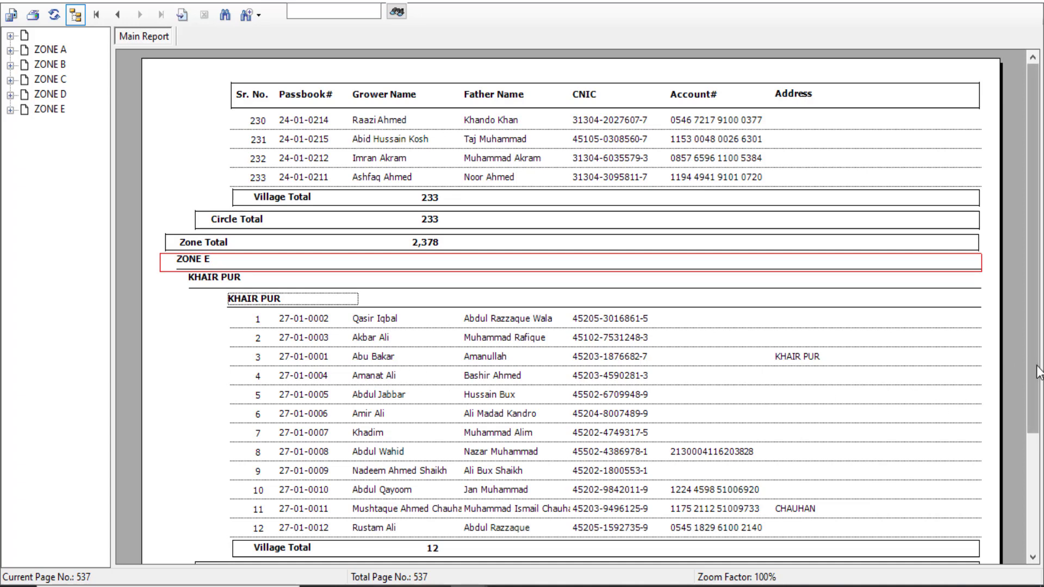
pyautogui.scroll(-2, 1032, 365)
pyautogui.scroll(-3, 1033, 364)
pyautogui.scroll(5, 1033, 364)
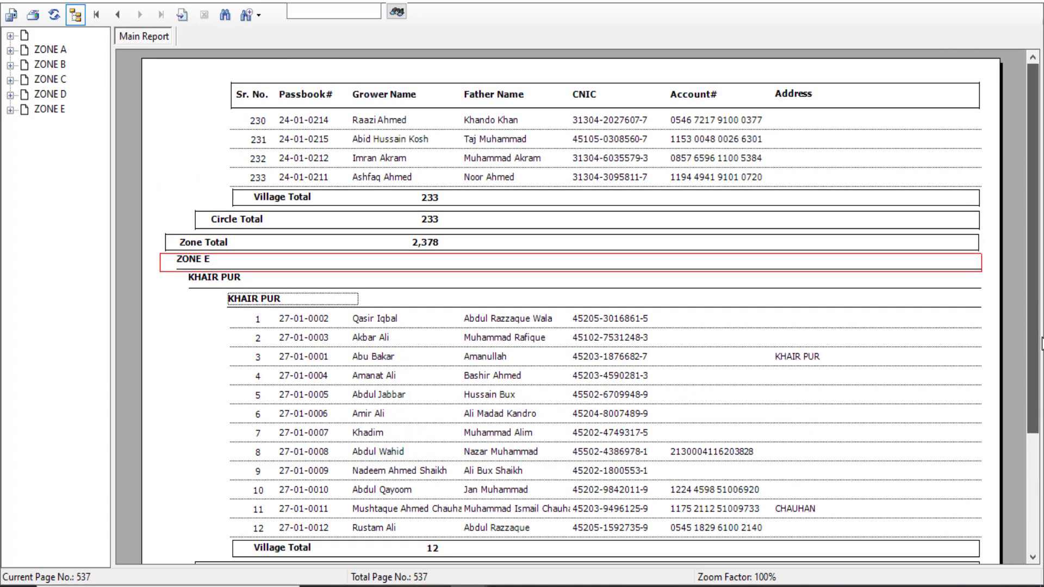
# Close the Grower Detail report and view the Zone and Circle Wise Village Detail report with the default dates, closing it when done.
pyautogui.click(1030, 5)
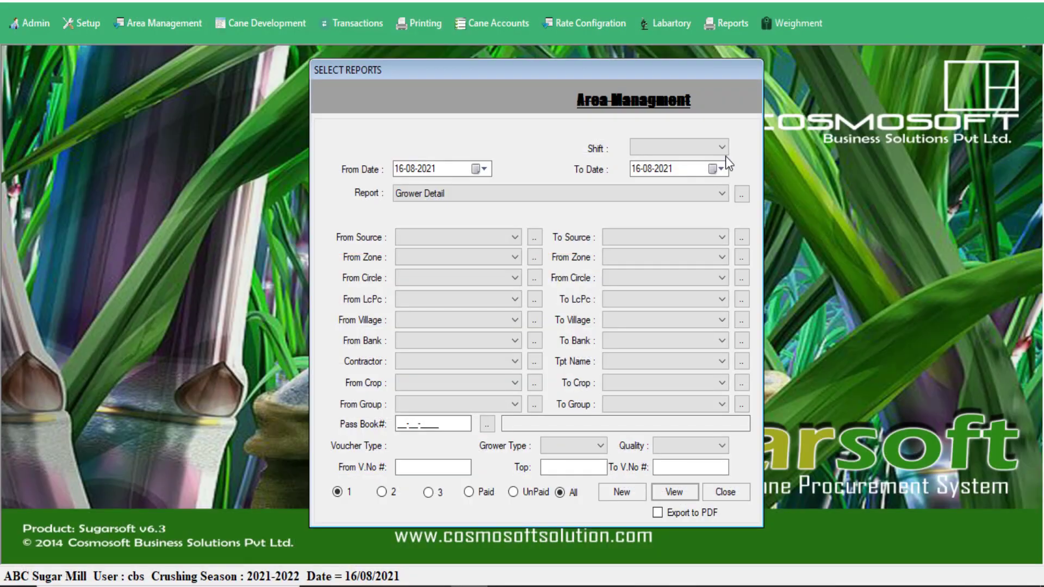
pyautogui.click(700, 197)
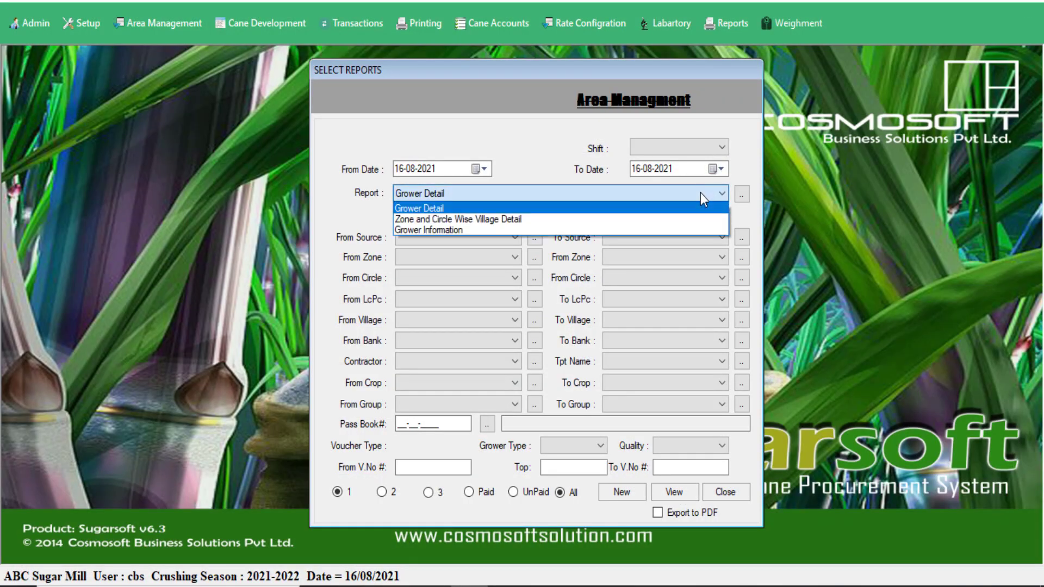
pyautogui.click(639, 220)
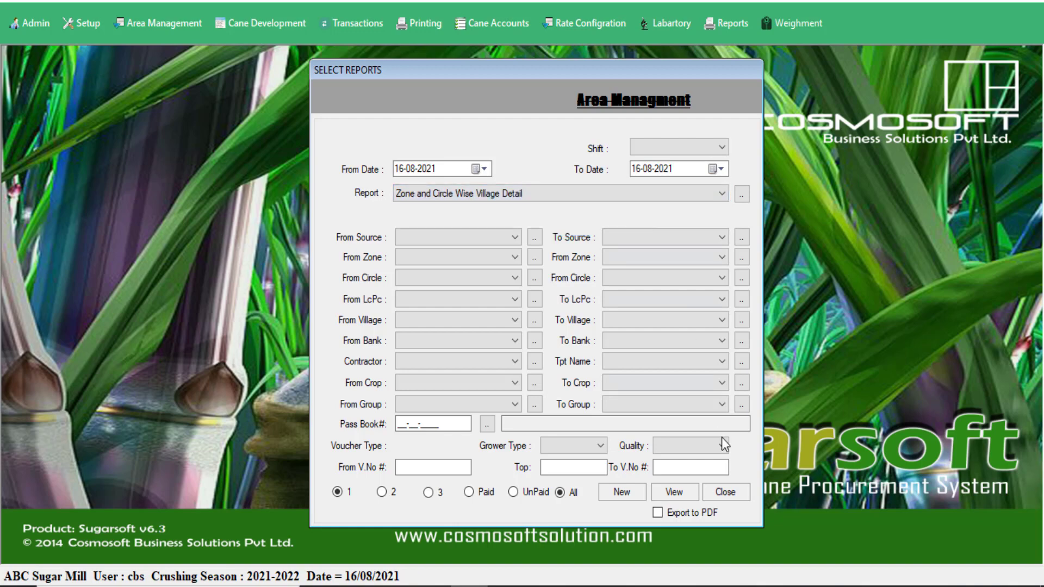
pyautogui.click(674, 491)
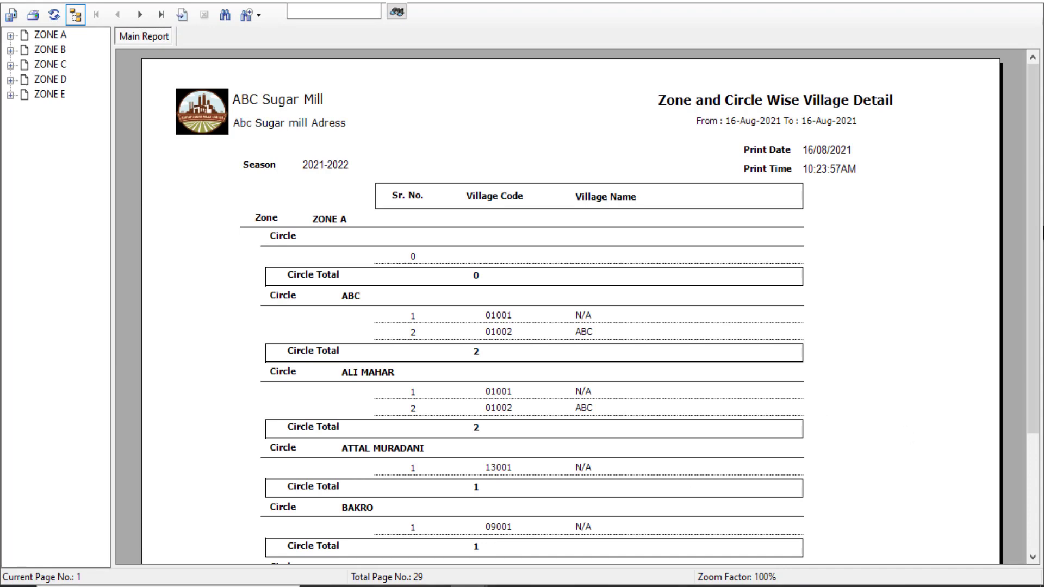
pyautogui.moveTo(1036, 270)
pyautogui.mouseDown()
pyautogui.moveTo(1042, 369)
pyautogui.moveTo(1042, 271)
pyautogui.mouseUp()
pyautogui.click(1022, 1)
# View the Grower Information report with the default dates, read through its first page and close it.
pyautogui.click(713, 193)
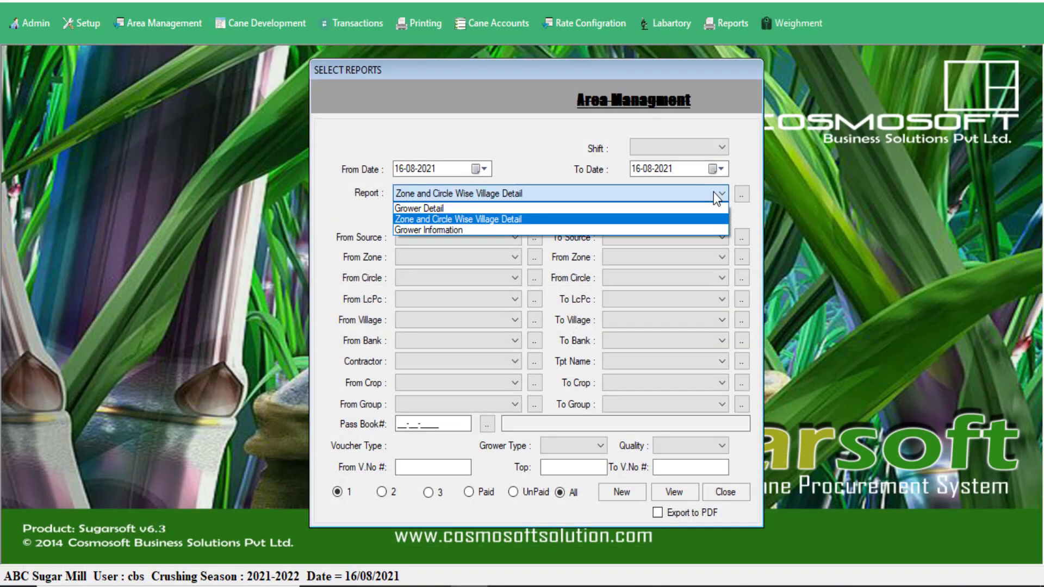
pyautogui.click(604, 227)
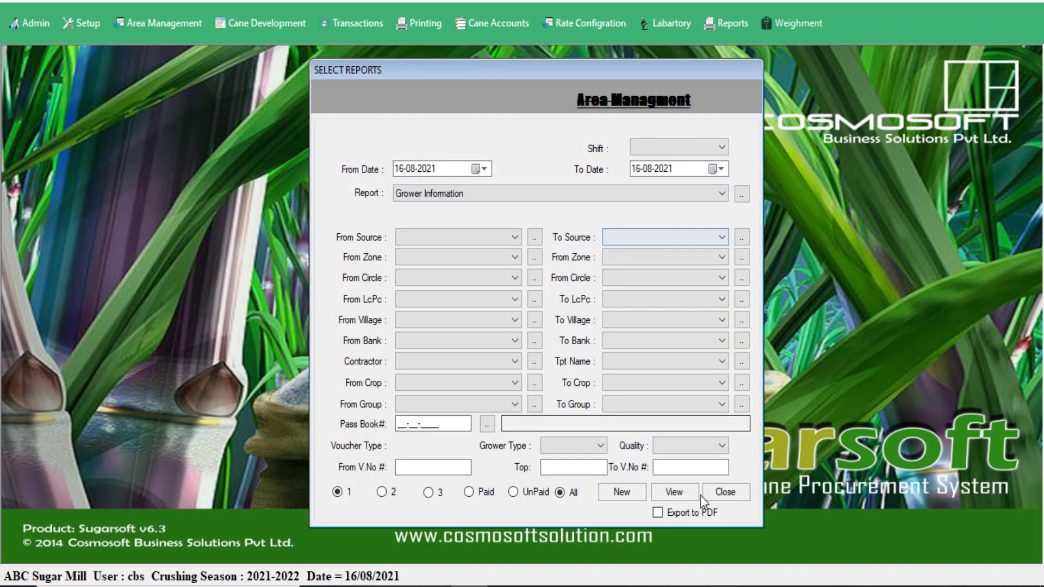
pyautogui.click(673, 492)
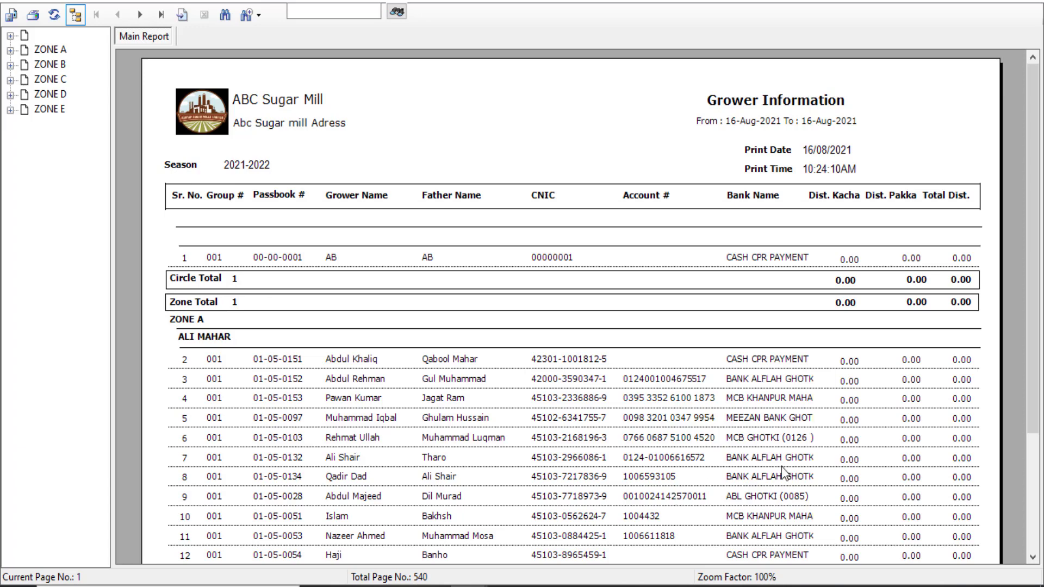
pyautogui.moveTo(1032, 277); pyautogui.dragTo(1037, 278)
pyautogui.moveTo(1037, 313); pyautogui.dragTo(1036, 245)
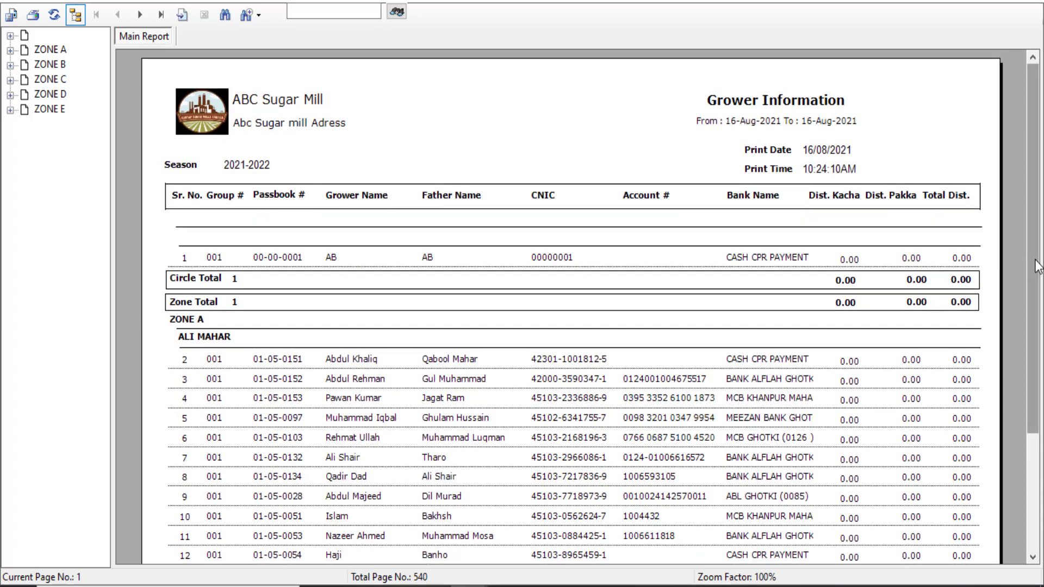
pyautogui.click(1027, 5)
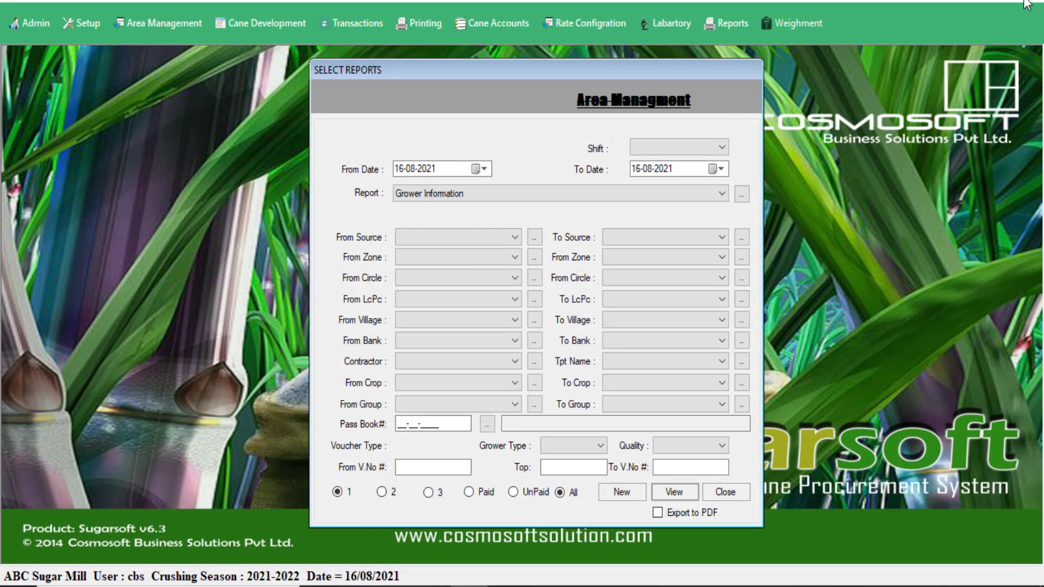
# Leave the Area Managment reports and open the Yard Reports selection, moving its window slightly higher.
pyautogui.click(733, 491)
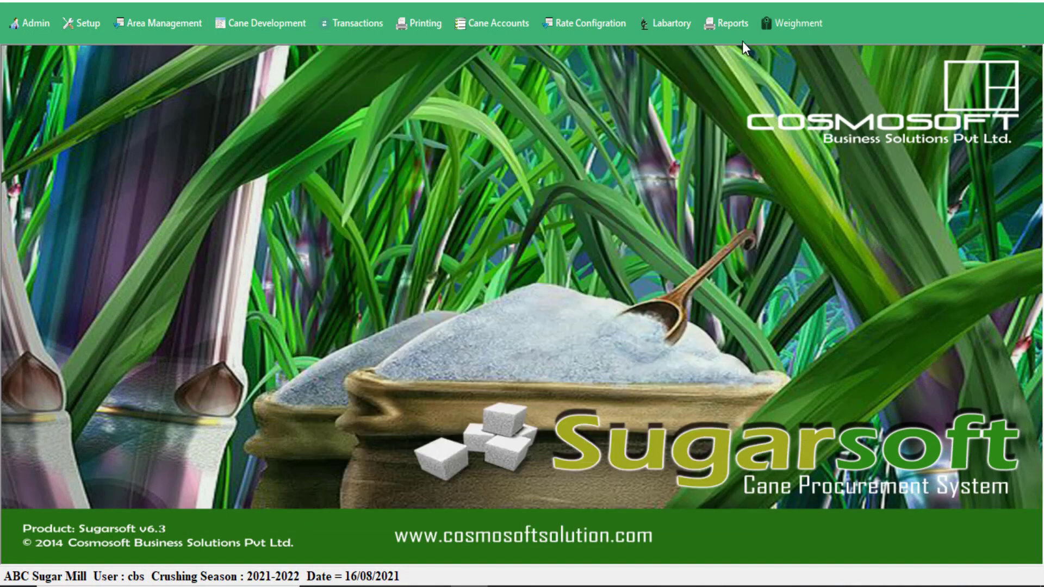
pyautogui.click(733, 24)
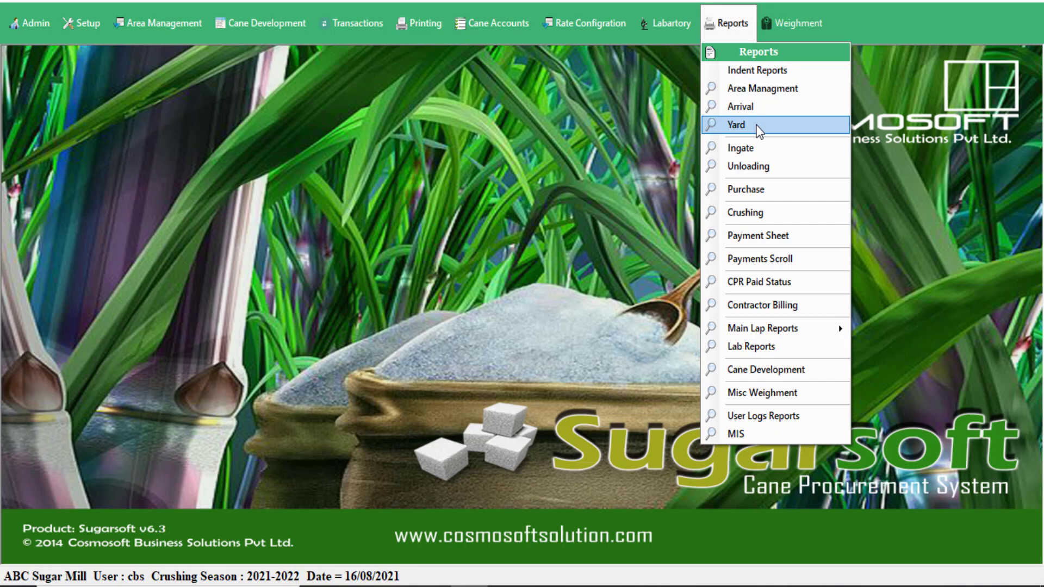
pyautogui.click(758, 129)
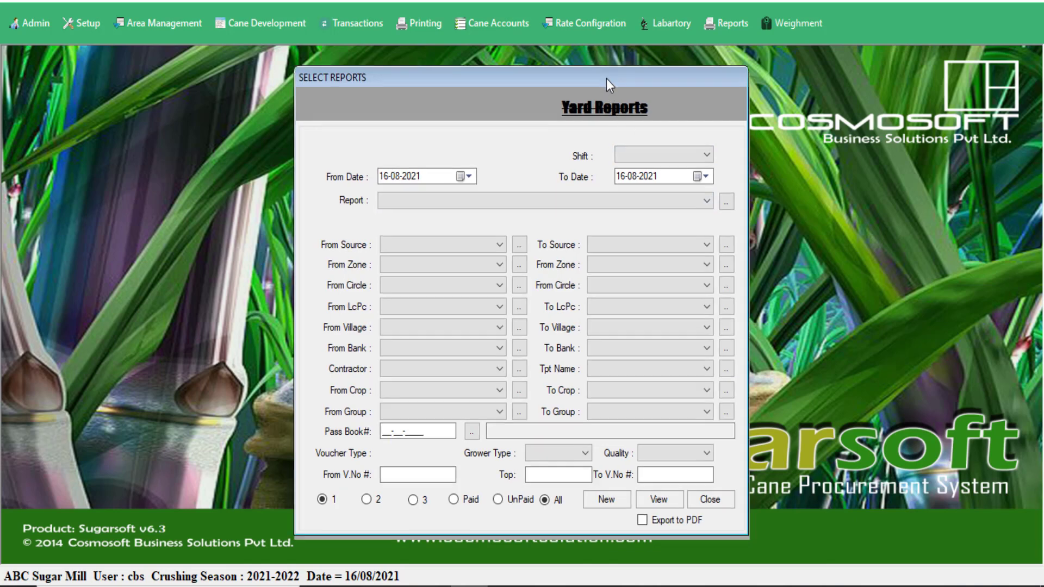
pyautogui.moveTo(606, 78); pyautogui.dragTo(609, 60)
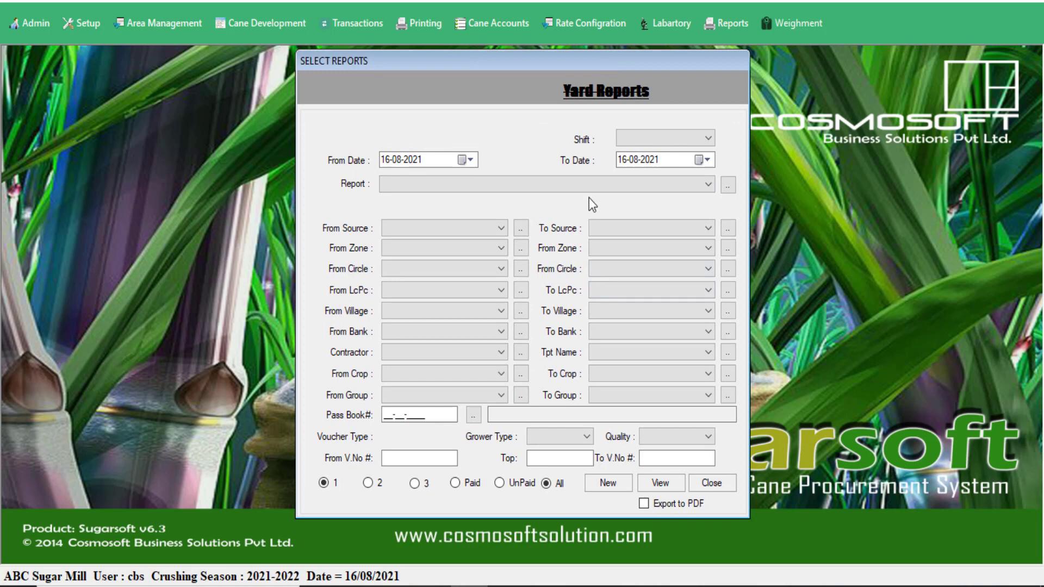
# Examine the Shift options and the Pass Book# filter of the Yard Reports selection without changing them.
pyautogui.click(645, 139)
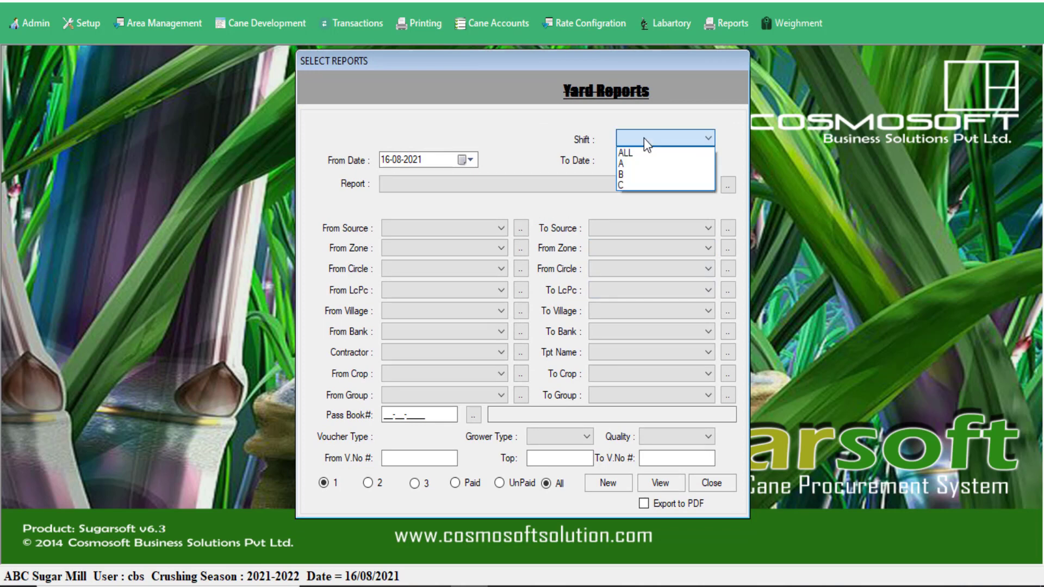
pyautogui.click(644, 138)
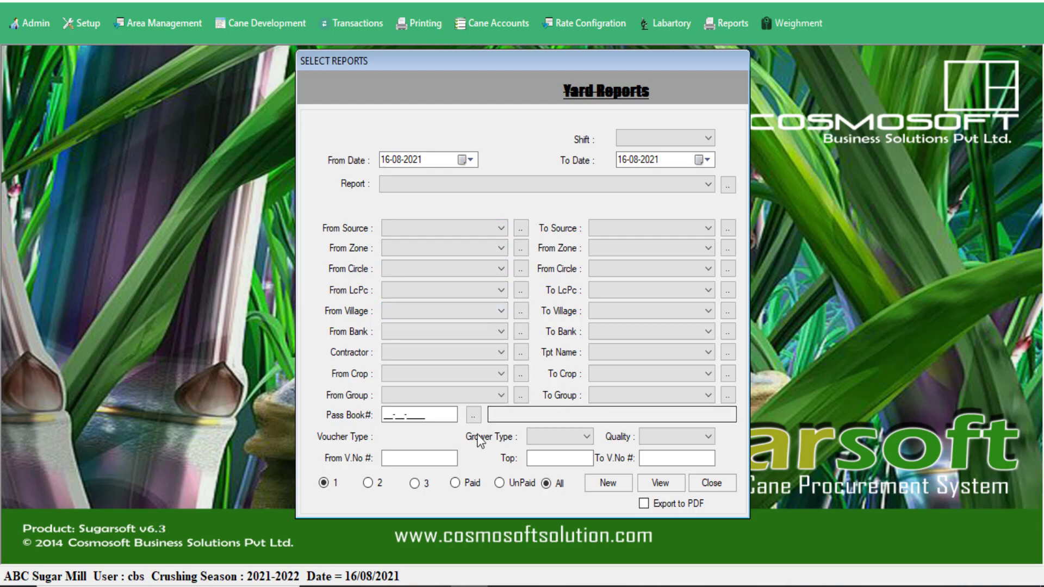
pyautogui.click(445, 419)
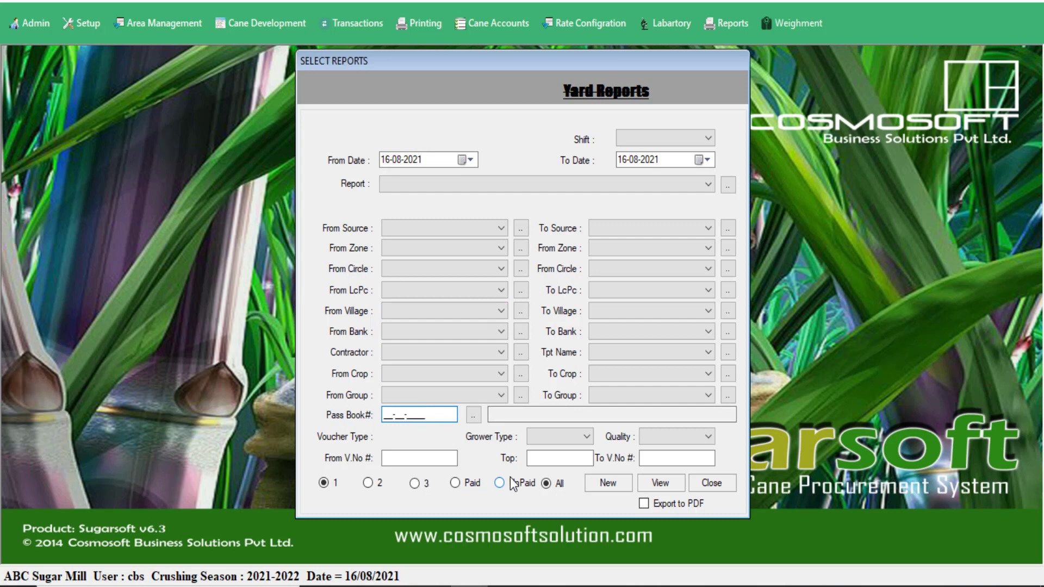
# Request the Outer Yard Position report for the period from 16-08-2020 to 16-08-2022.
pyautogui.click(636, 187)
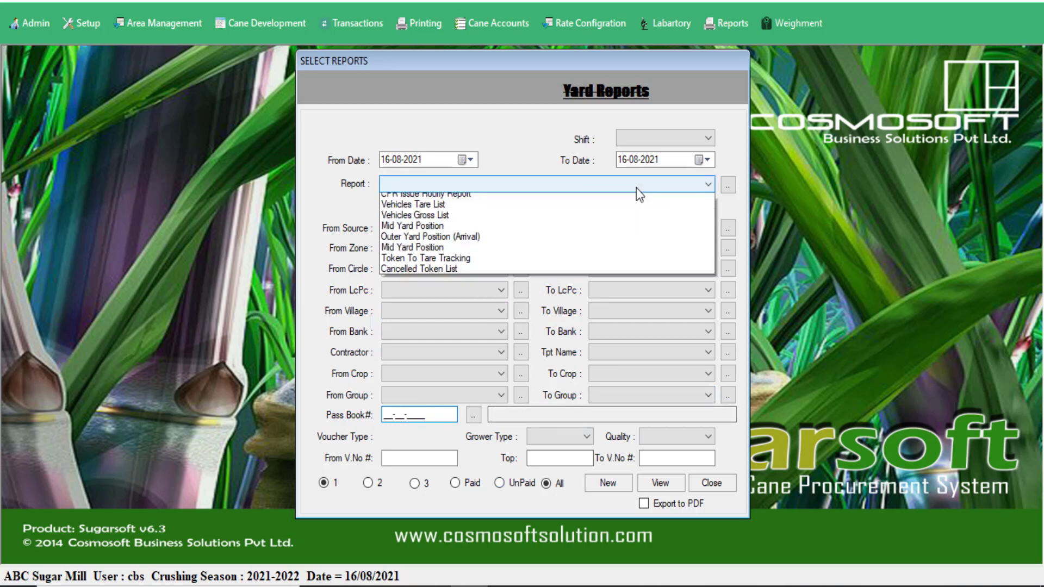
pyautogui.click(576, 199)
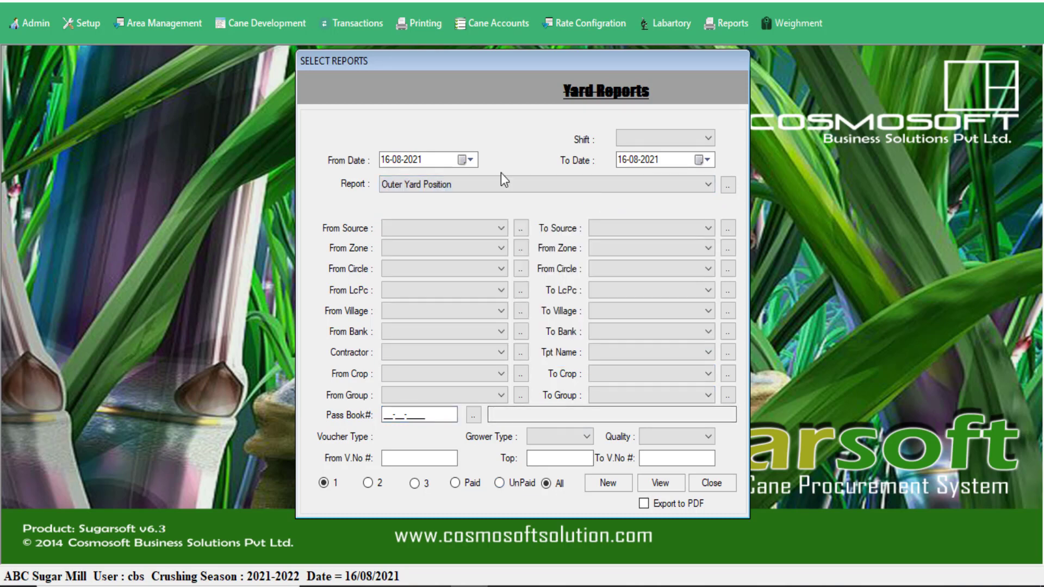
pyautogui.click(429, 160)
pyautogui.click(664, 161)
pyautogui.click(656, 483)
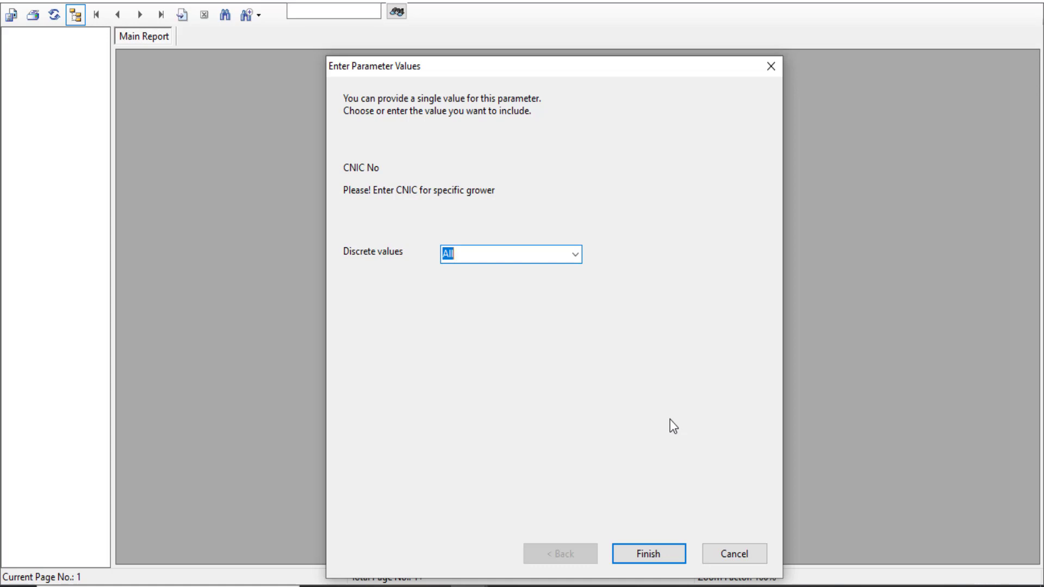
# Keep the CNIC No parameter at All, view the Outer Yard Position report and close it.
pyautogui.click(576, 254)
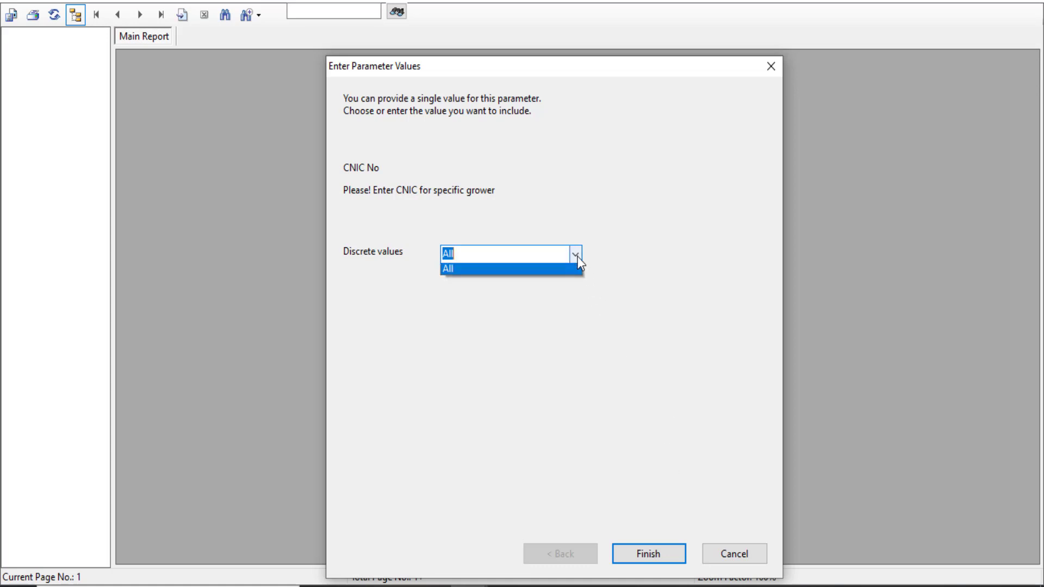
pyautogui.click(576, 256)
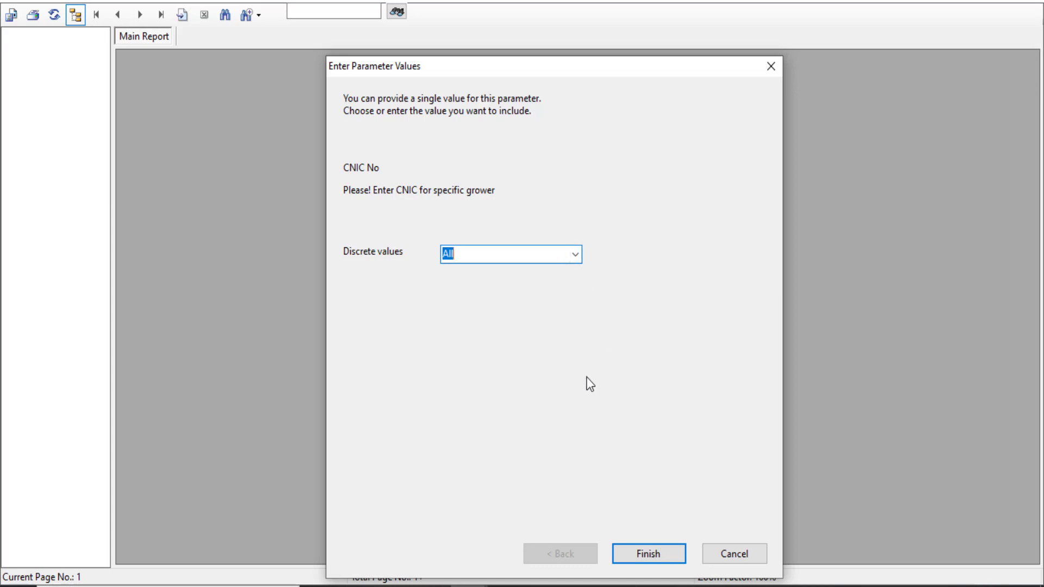
pyautogui.click(661, 550)
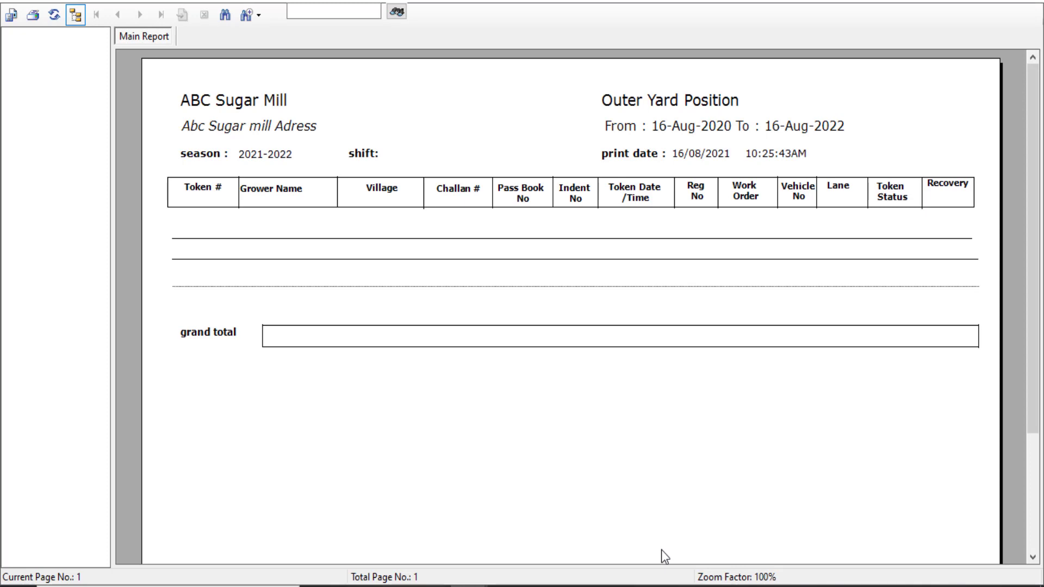
pyautogui.click(1028, 3)
# View the Inner Yard Position report for the same period with all CNIC numbers, and close it.
pyautogui.click(688, 179)
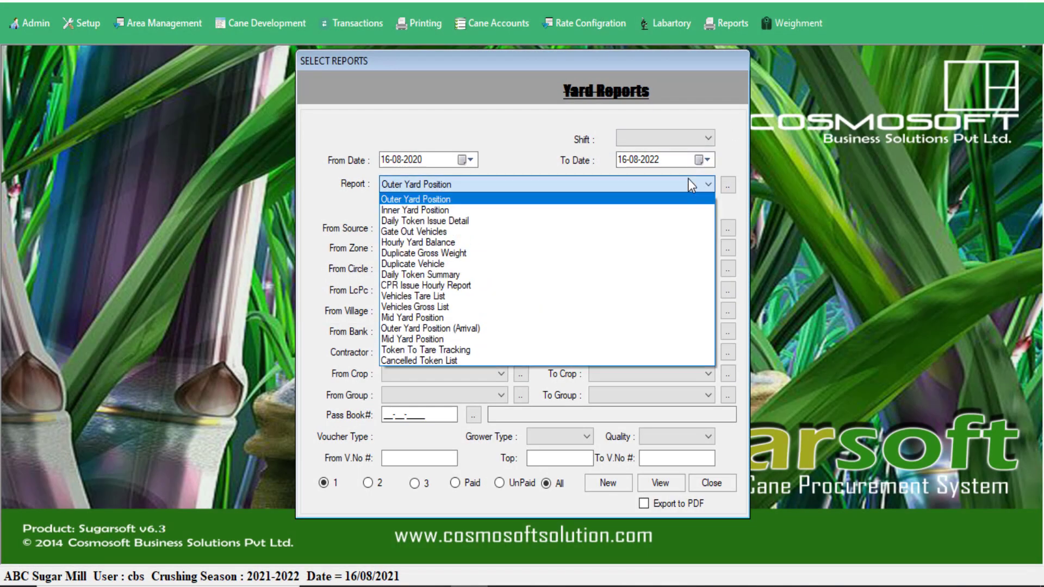
pyautogui.click(617, 211)
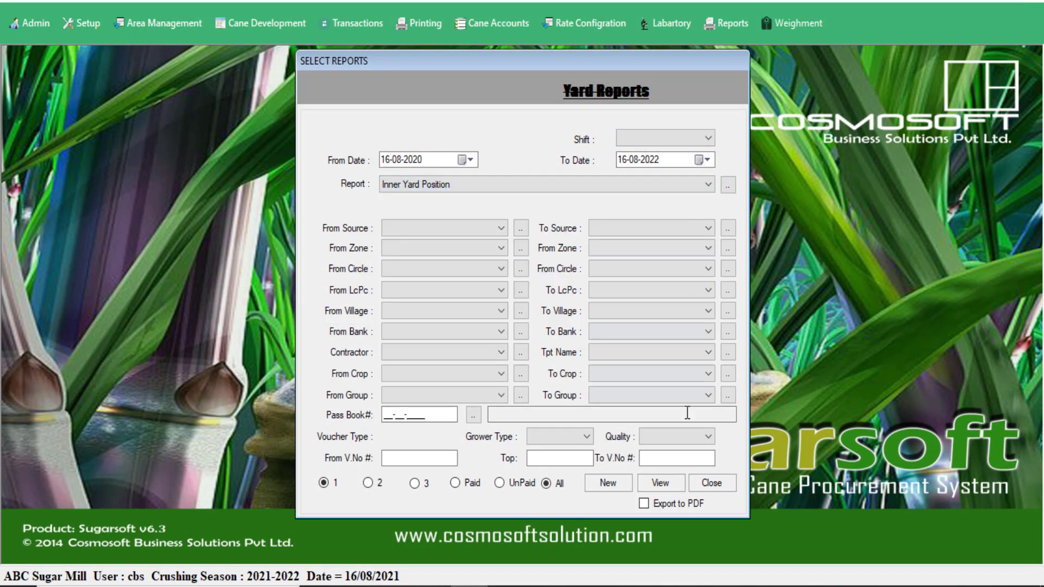
pyautogui.click(674, 481)
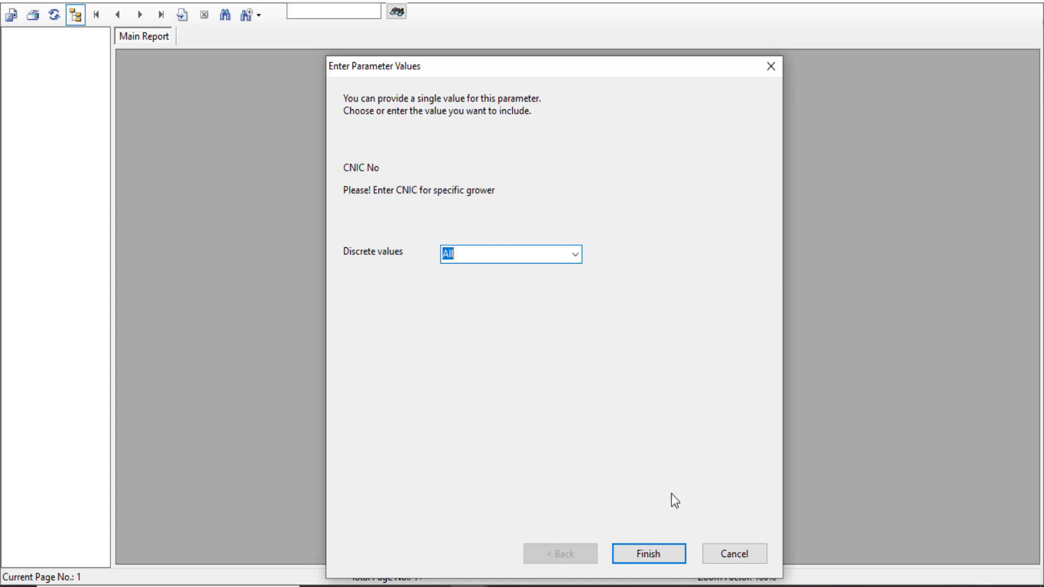
pyautogui.click(655, 550)
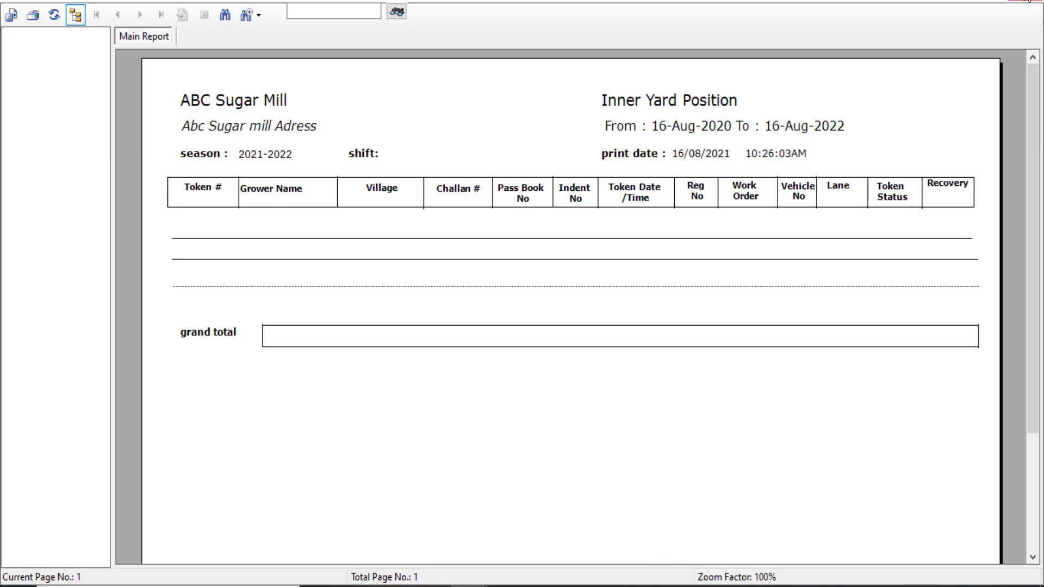
pyautogui.click(1027, 1)
# View the Outer Yard Position report again for all CNIC numbers, check its token entries and close it.
pyautogui.click(647, 180)
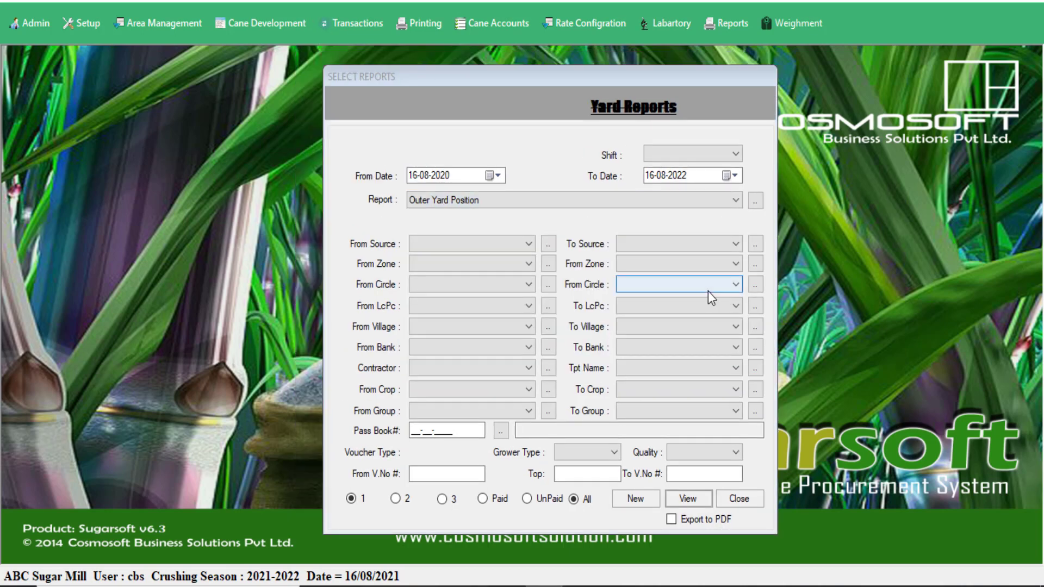
pyautogui.click(696, 498)
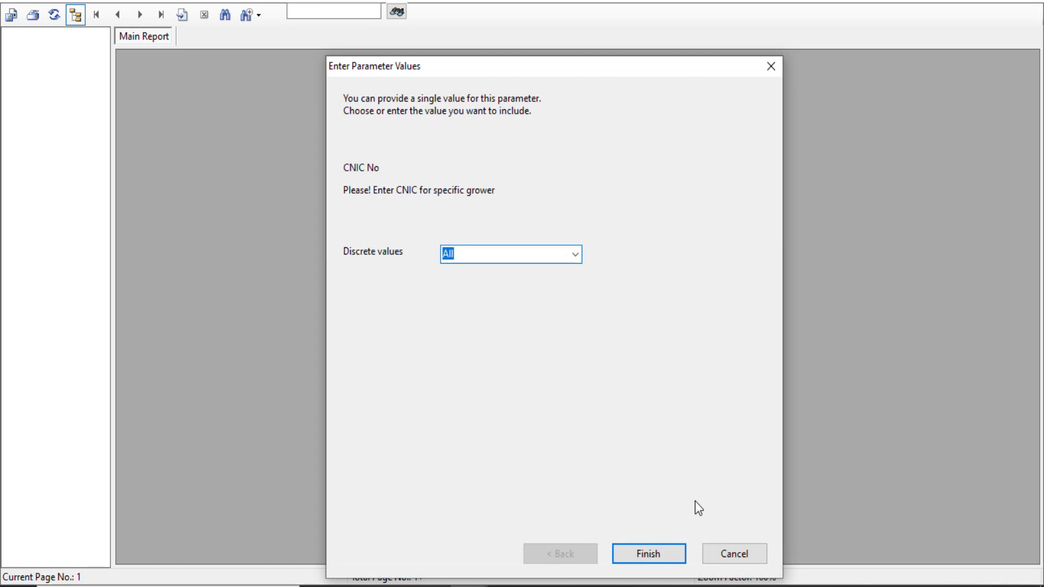
pyautogui.click(659, 553)
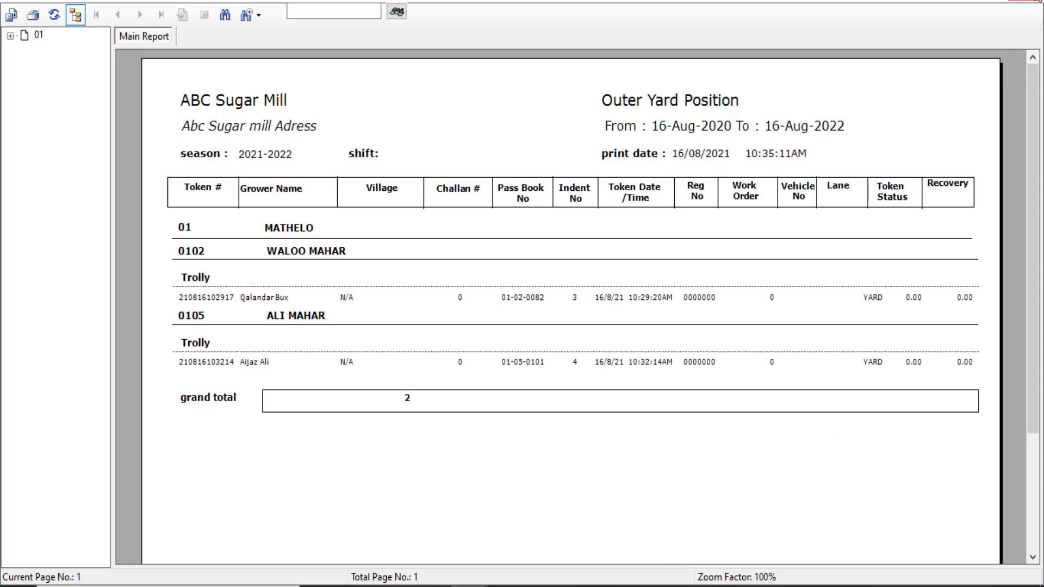
pyautogui.click(1037, 1)
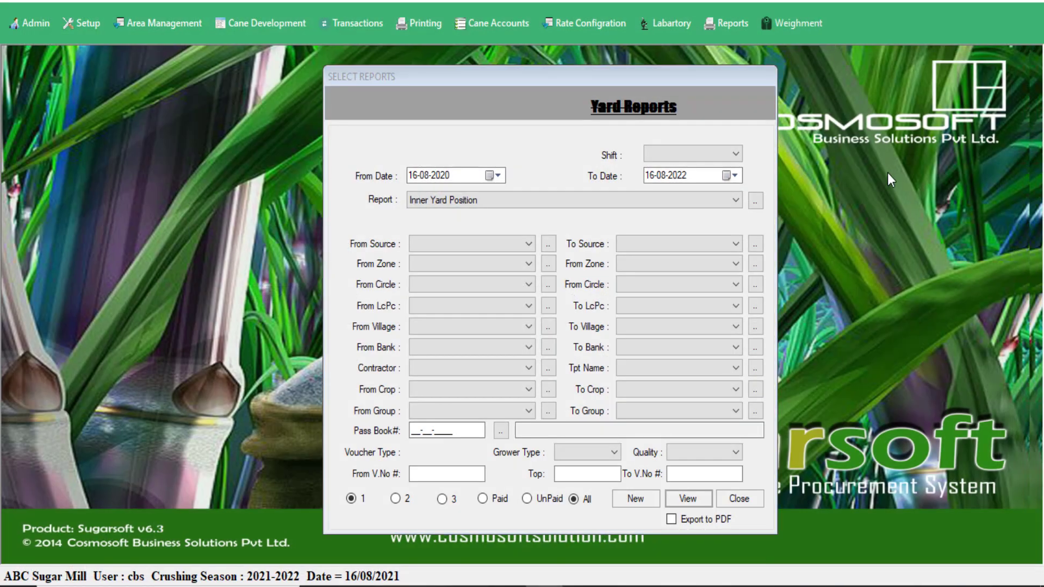
# View the Inner Yard Position report again for all CNIC numbers, check the token status and close it.
pyautogui.click(713, 202)
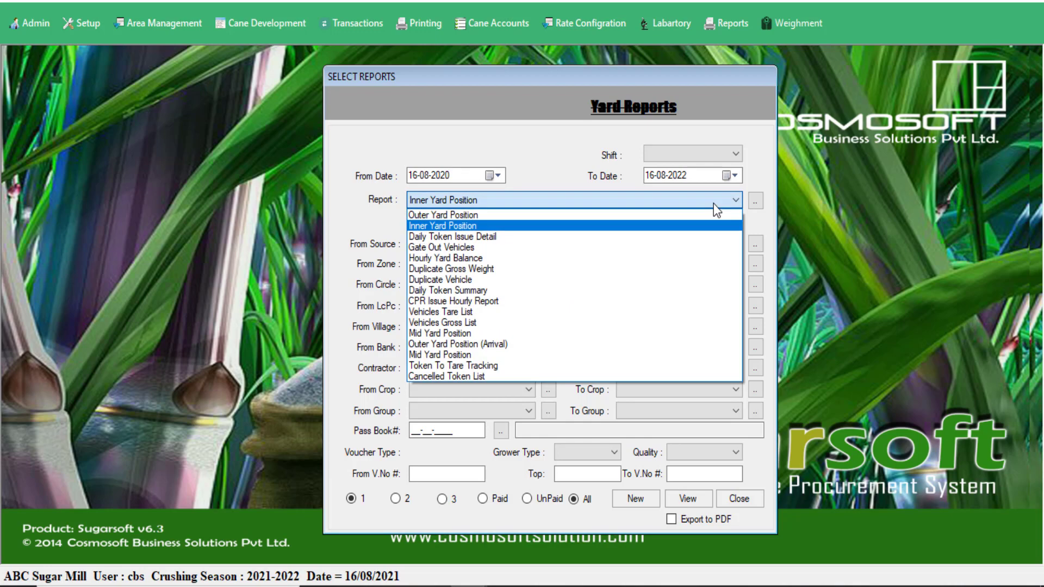
pyautogui.click(552, 226)
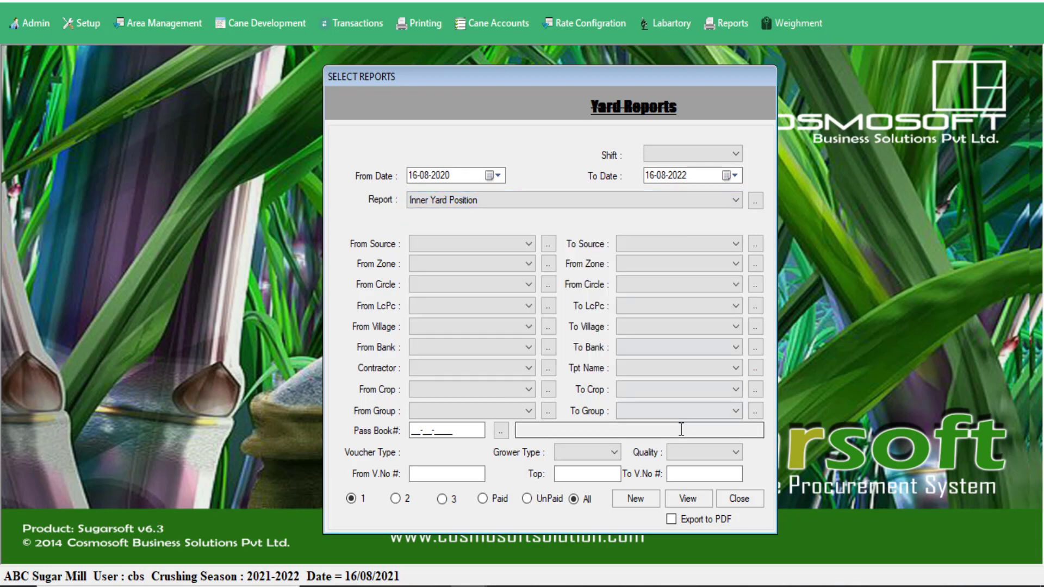
pyautogui.click(688, 497)
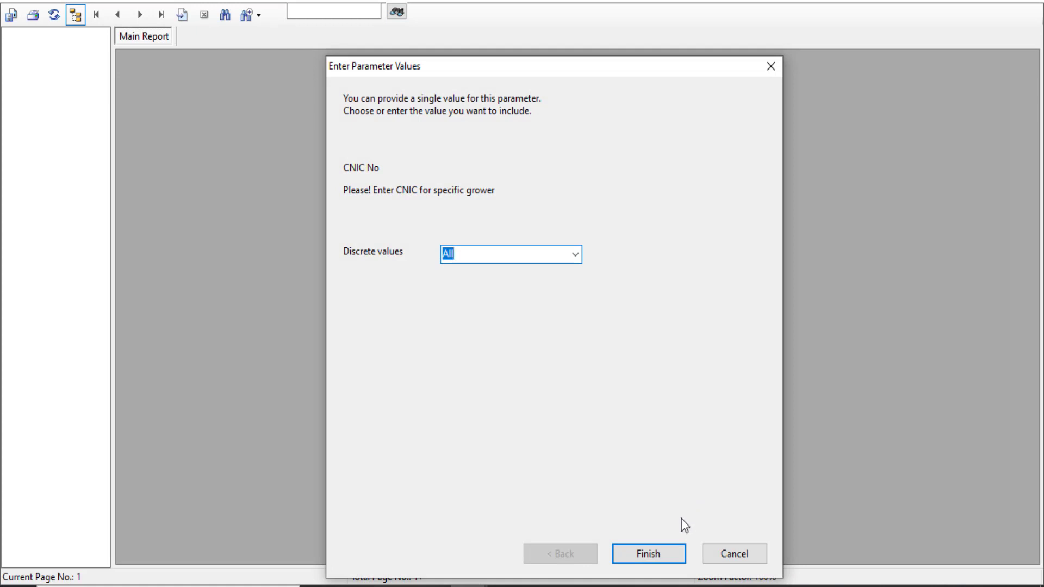
pyautogui.click(659, 556)
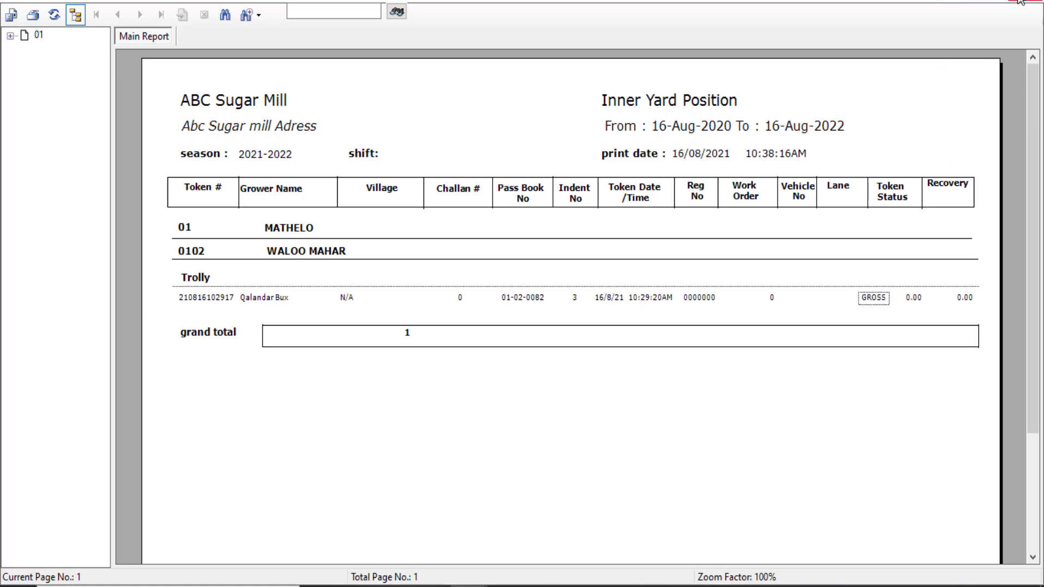
pyautogui.click(801, 19)
pyautogui.click(957, 1)
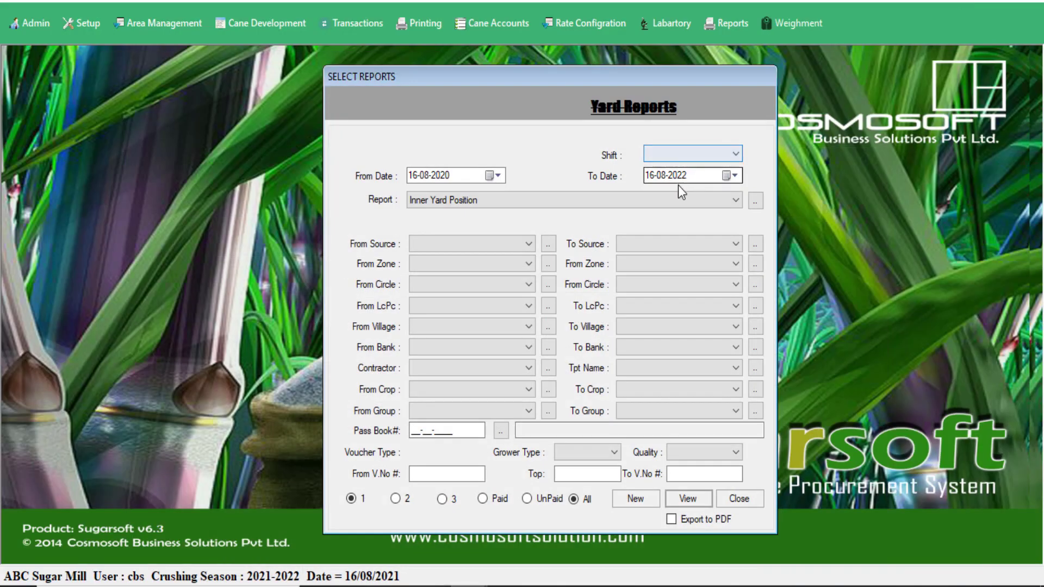
# View the Daily Token Issue Detail report for the same period with all CNIC numbers, and close it.
pyautogui.click(676, 200)
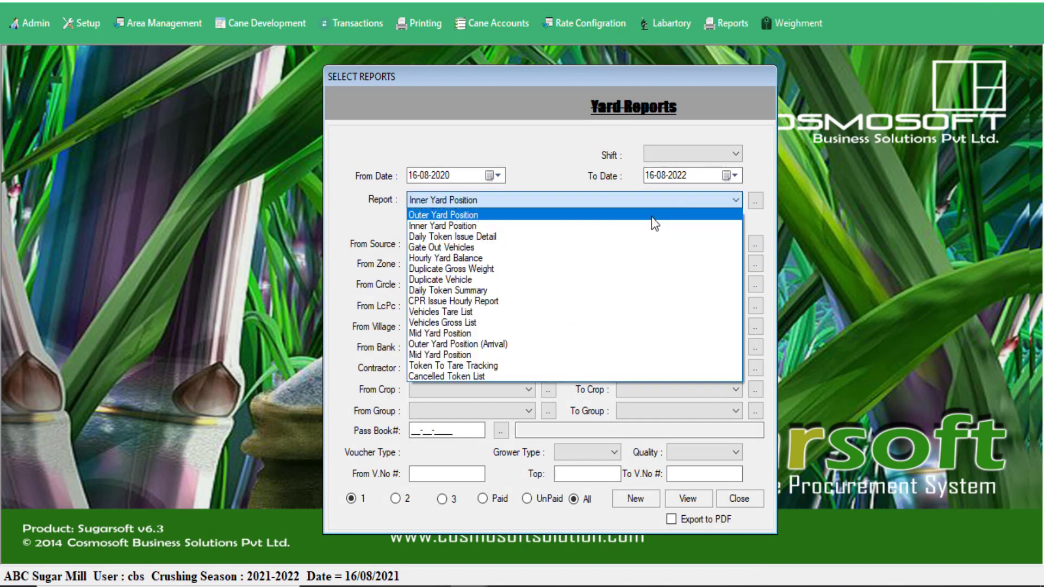
pyautogui.click(629, 236)
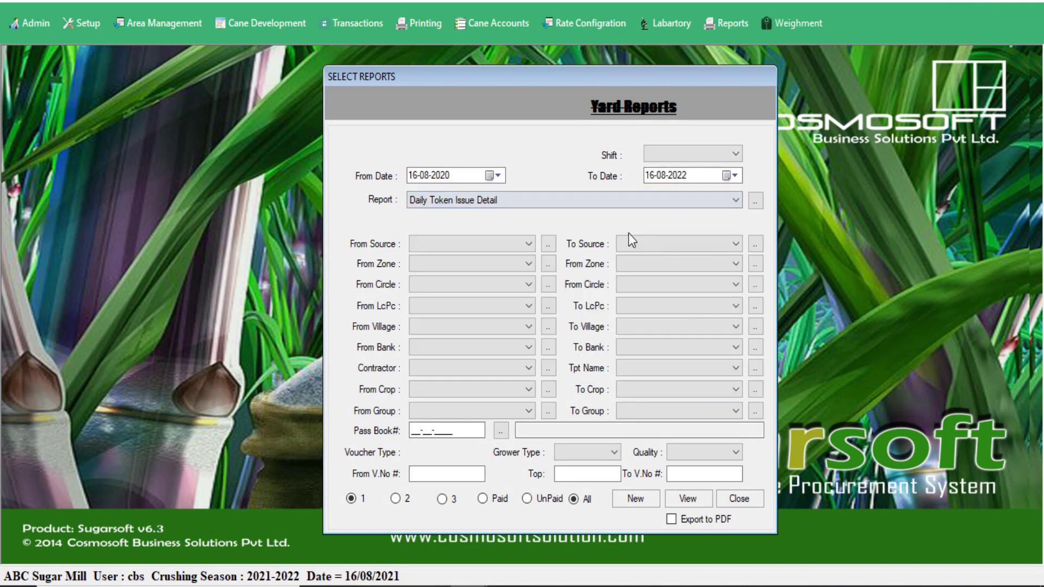
pyautogui.click(688, 499)
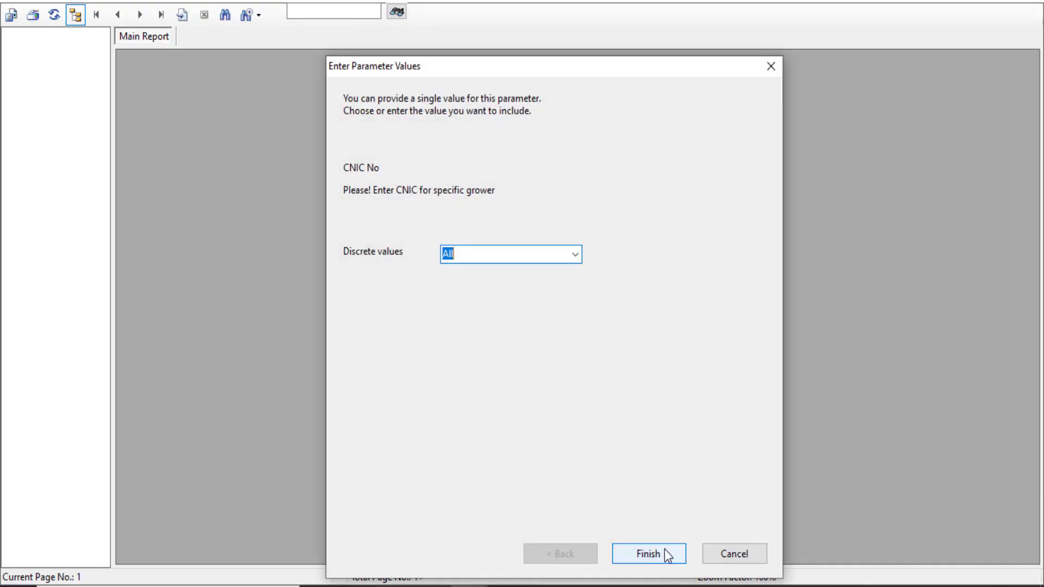
pyautogui.click(665, 553)
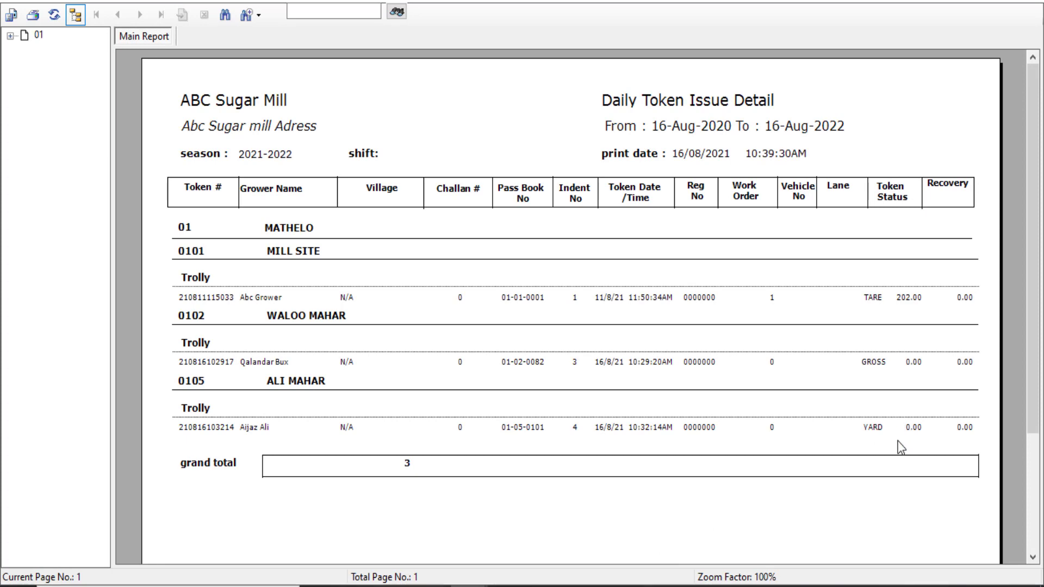
pyautogui.click(1029, 2)
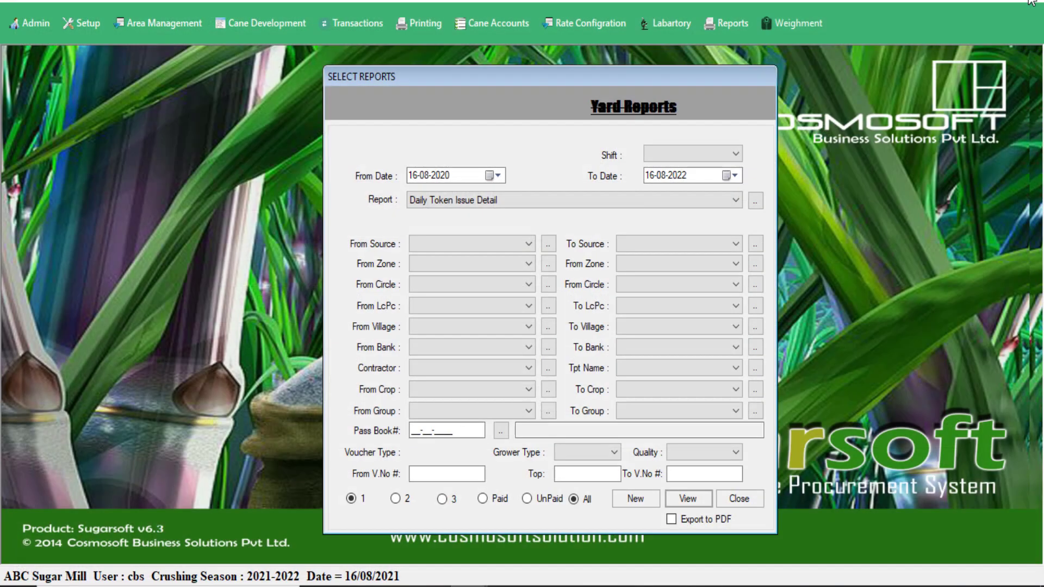
# Select the Hourly Yard Balance report for the same period, open its viewer and close it.
pyautogui.click(670, 200)
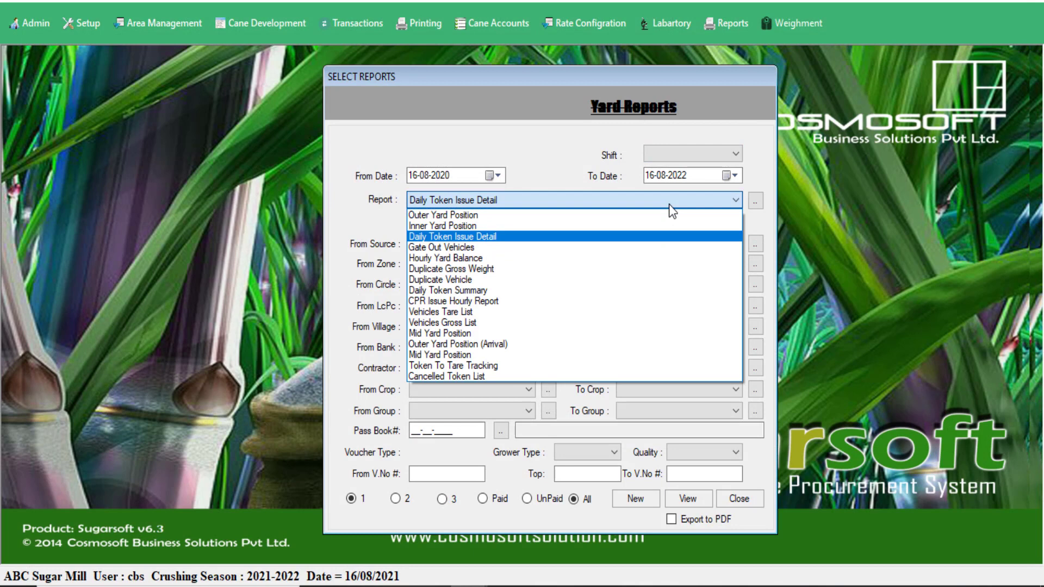
pyautogui.click(605, 258)
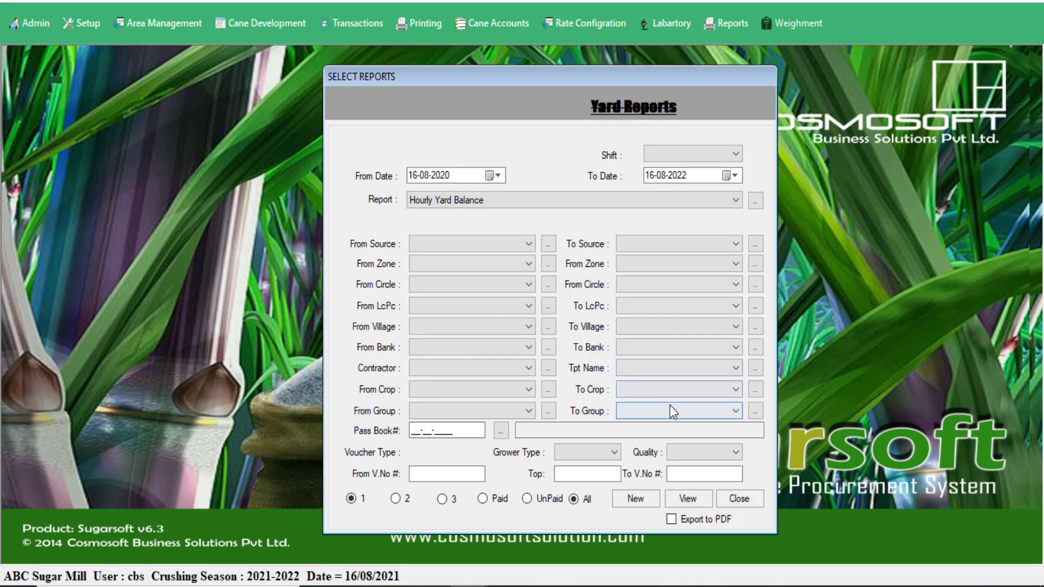
pyautogui.click(688, 498)
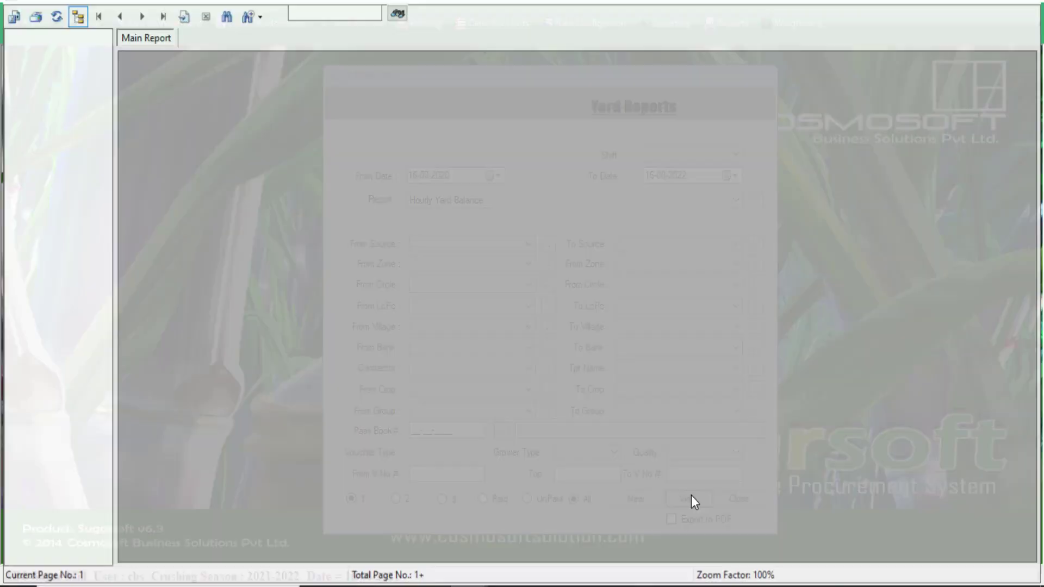
pyautogui.click(1022, 1)
# View the Daily Token Summary report for the same period and close it.
pyautogui.click(604, 197)
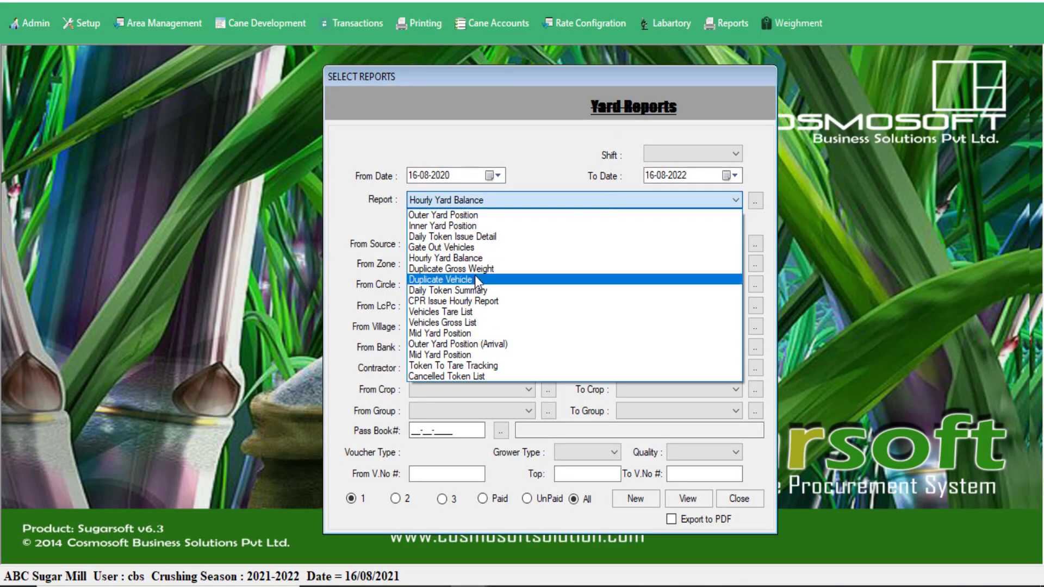
pyautogui.click(489, 291)
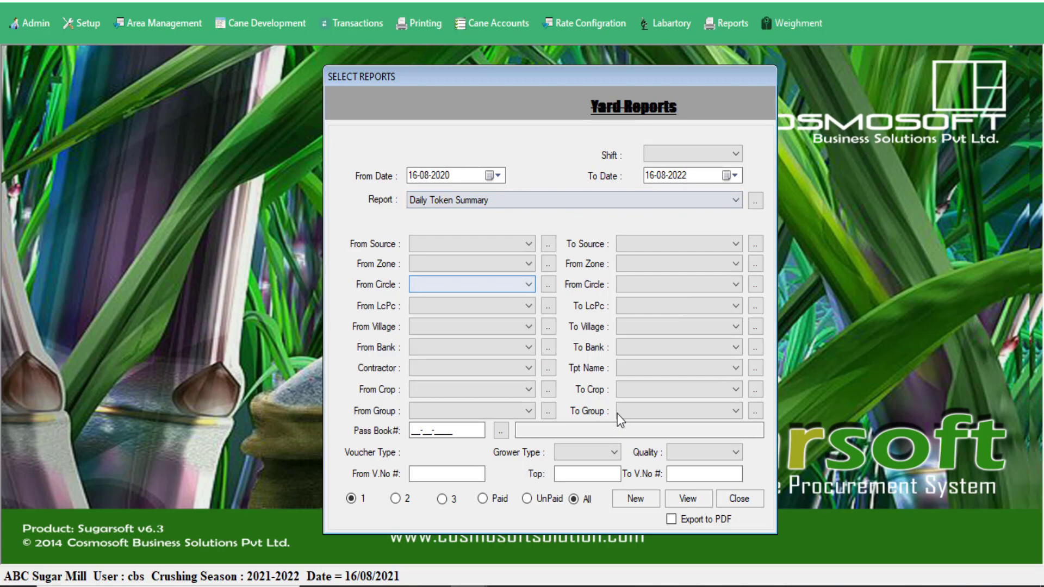
pyautogui.click(686, 498)
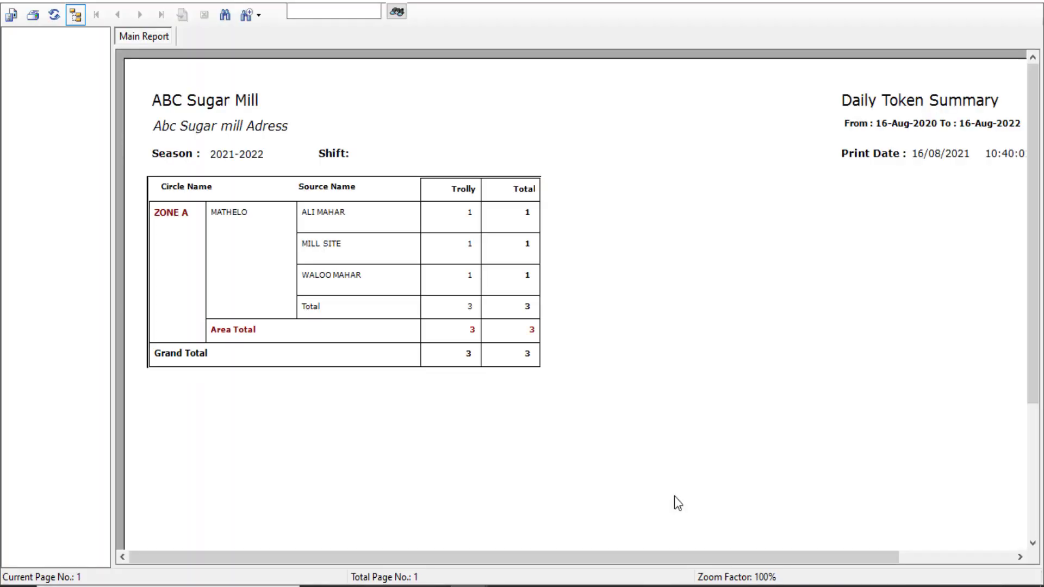
pyautogui.click(674, 496)
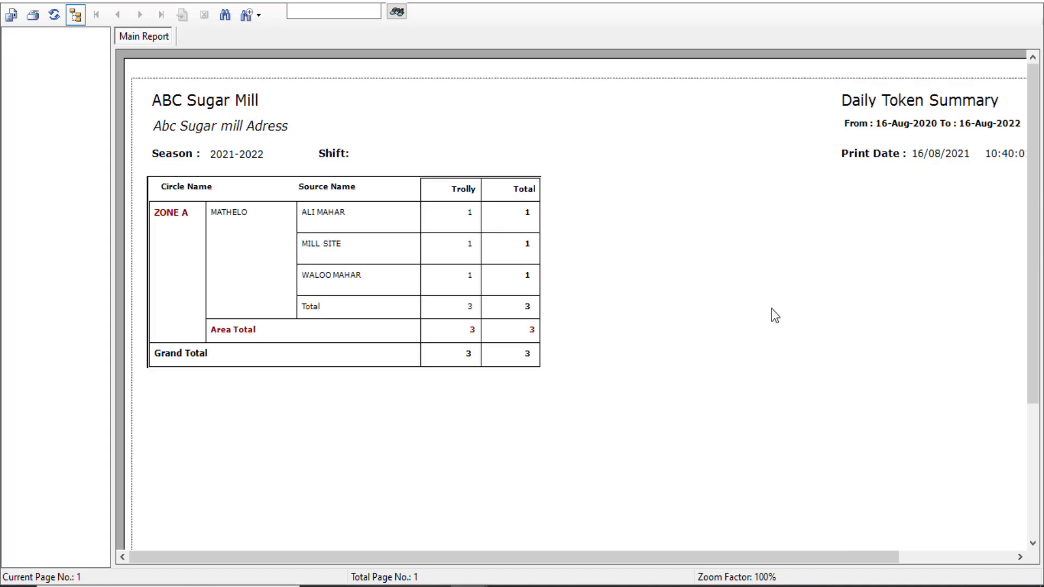
pyautogui.click(1024, 1)
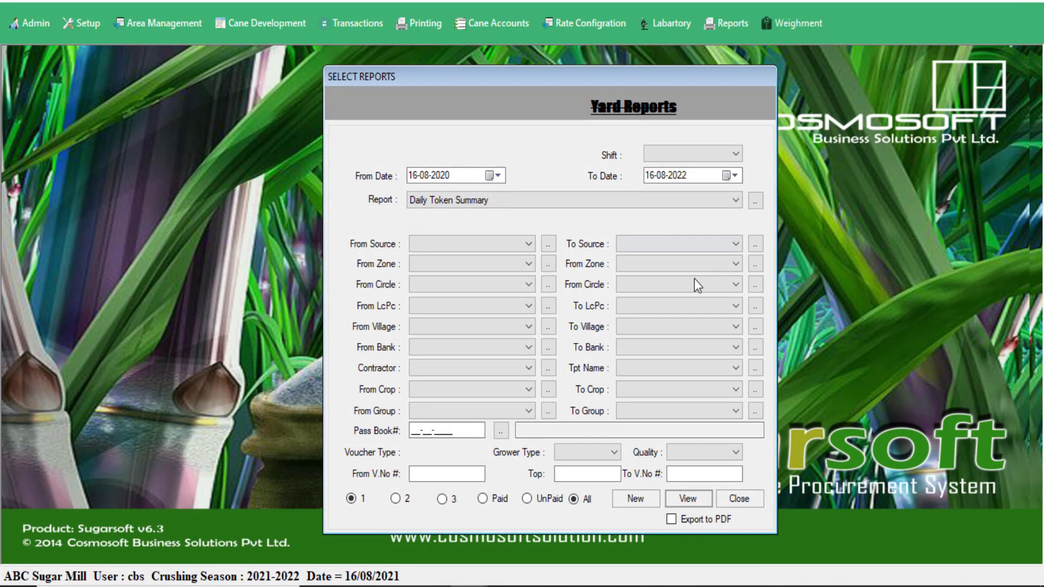
pyautogui.click(735, 499)
# View the Token To Tare Tracking report, check its columns across the full page width and close it.
pyautogui.click(681, 204)
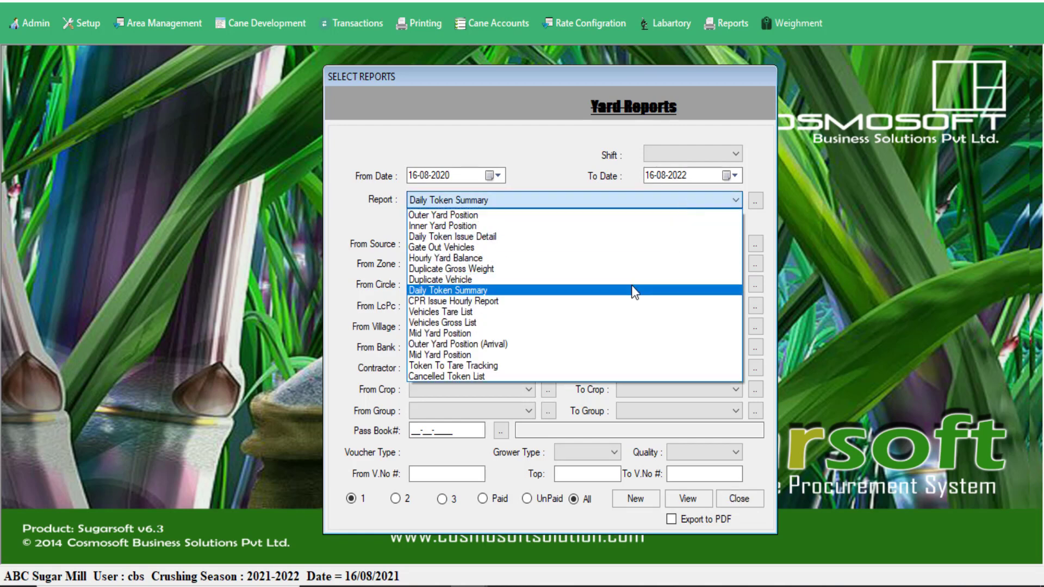
pyautogui.click(573, 366)
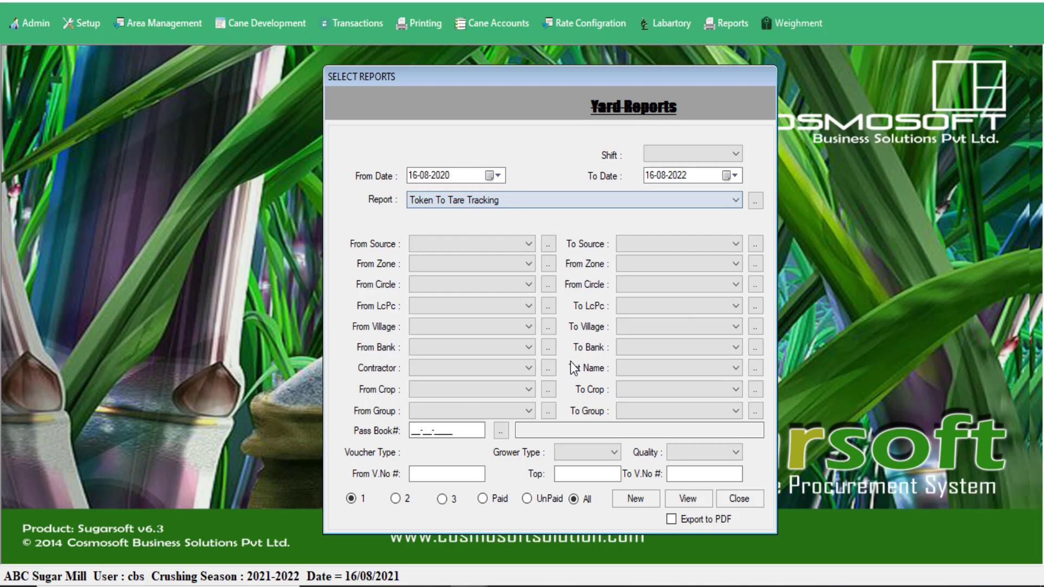
pyautogui.click(686, 499)
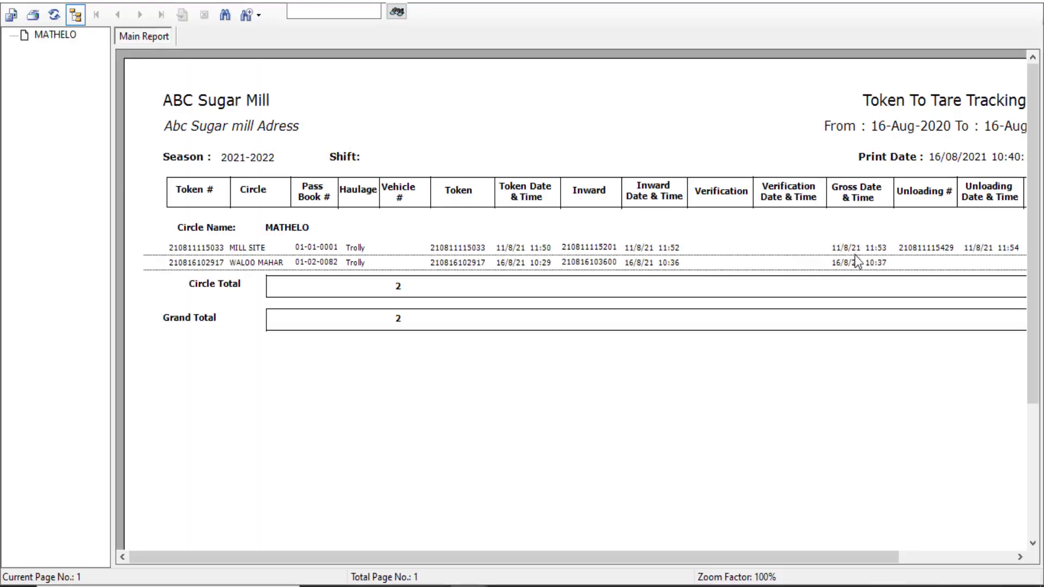
pyautogui.moveTo(804, 560); pyautogui.dragTo(894, 506)
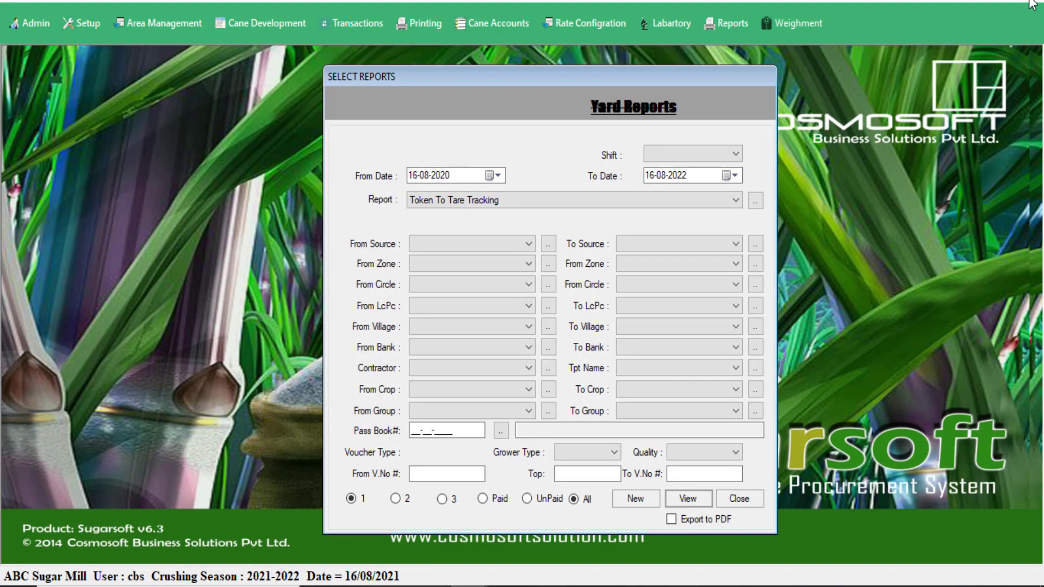
pyautogui.click(1033, 8)
# View the Vehicles Gross List report for the same period, check the gross weights and close it.
pyautogui.click(544, 200)
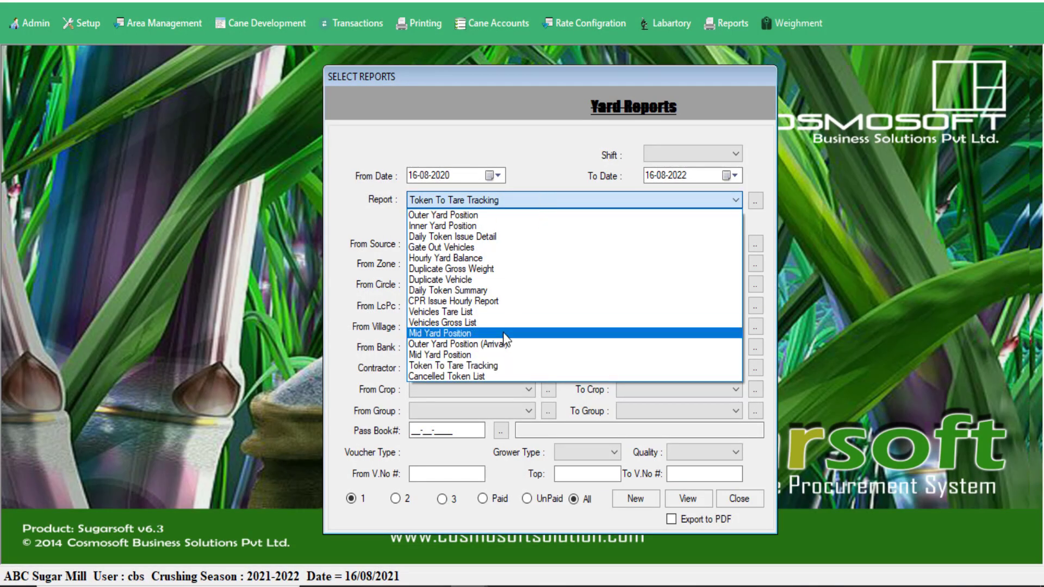
pyautogui.click(491, 322)
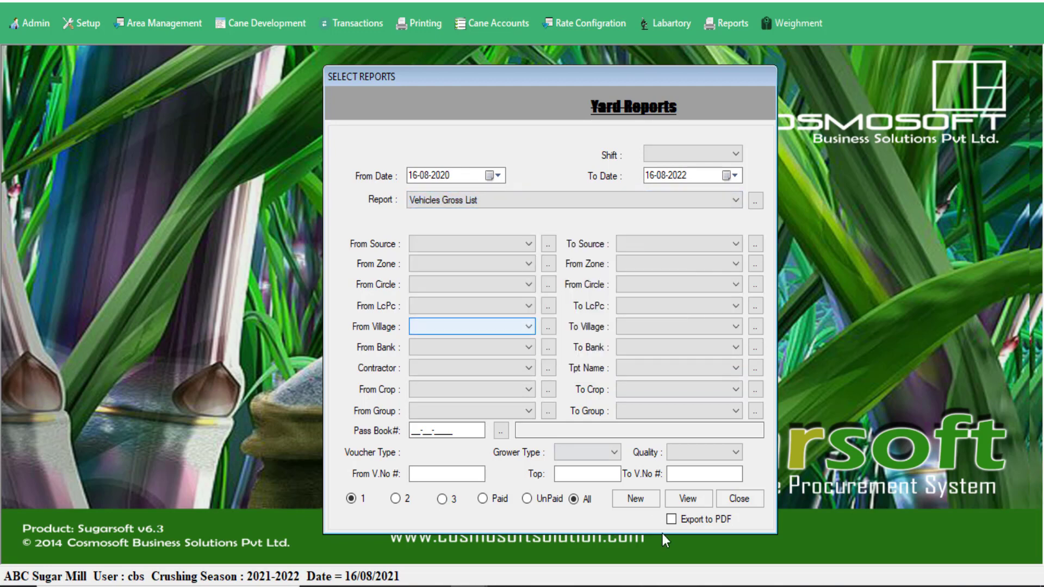
pyautogui.click(682, 499)
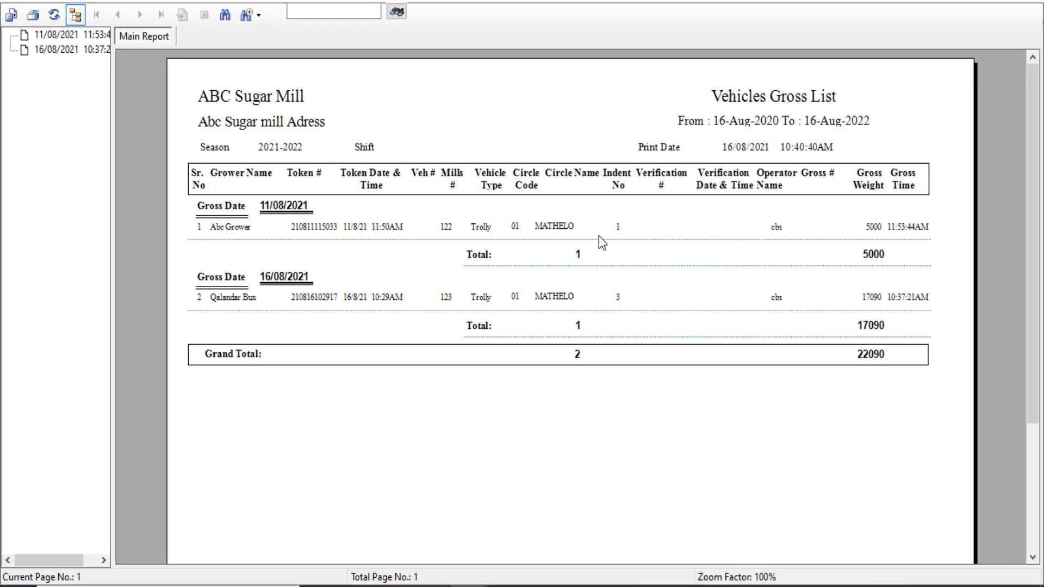
pyautogui.click(1026, 1)
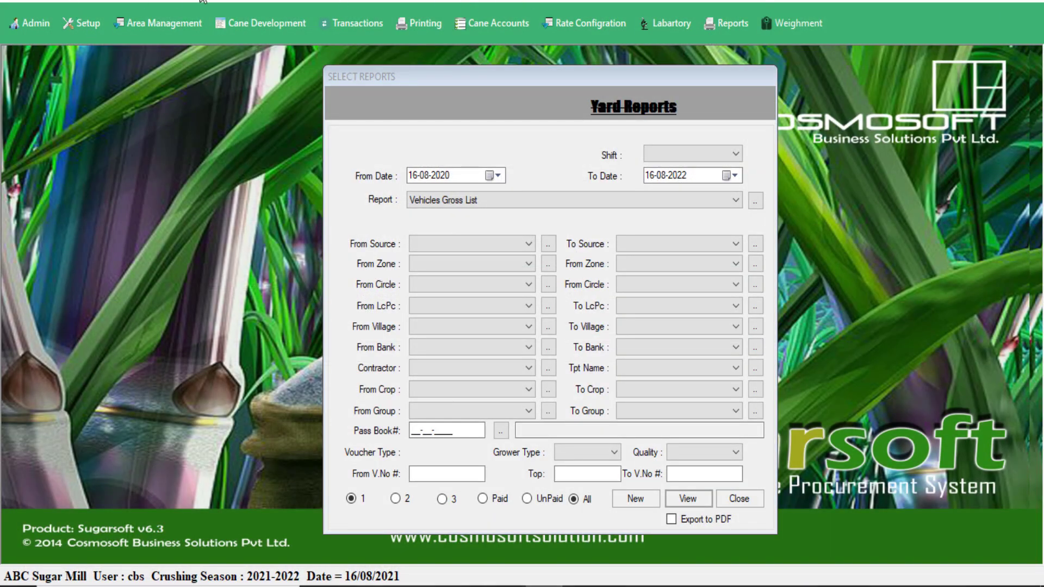
# Open the Ingate reports and set the period from 16-08-2020 to 16-08-2022.
pyautogui.click(733, 26)
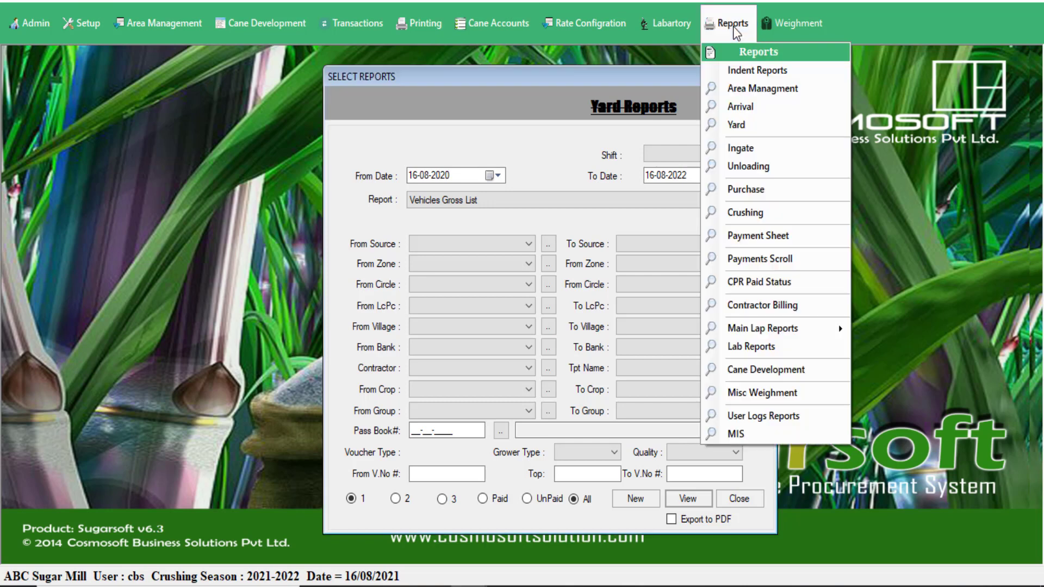
pyautogui.click(781, 148)
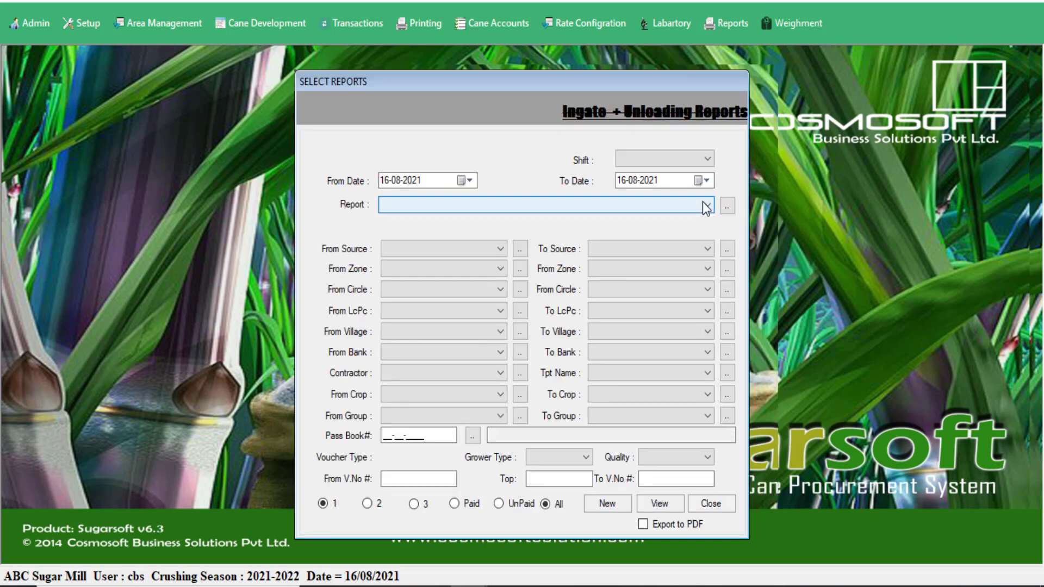
pyautogui.click(423, 180)
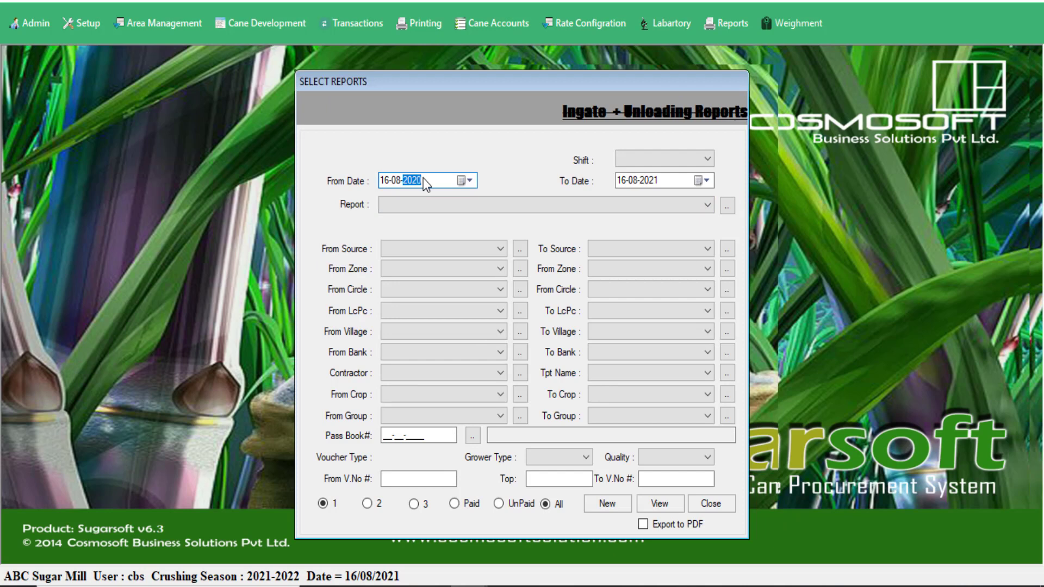
pyautogui.click(669, 181)
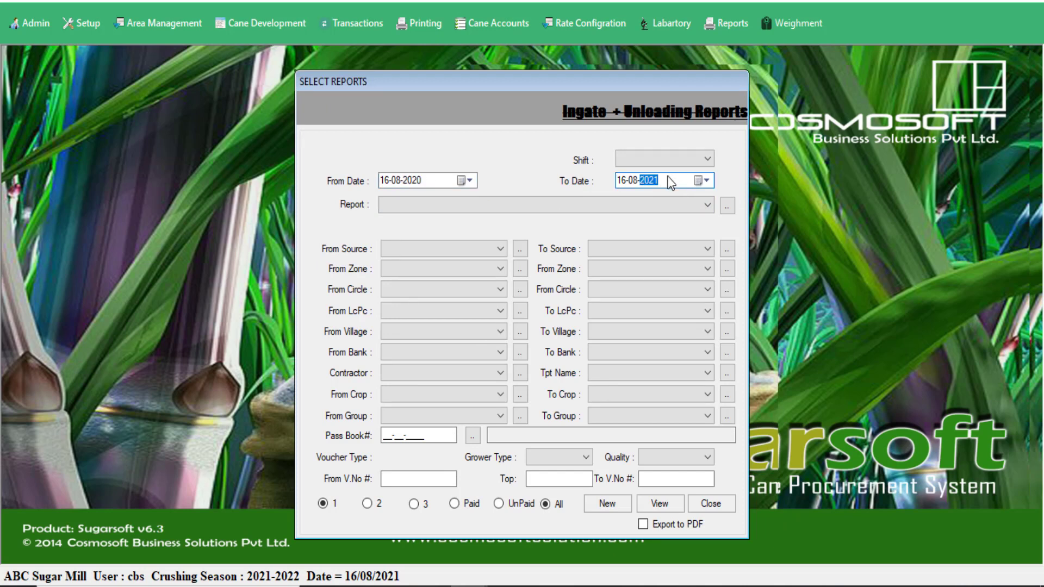
# View the In Gate Entry report for the set period, check the entries' status and close it.
pyautogui.click(639, 201)
pyautogui.click(592, 220)
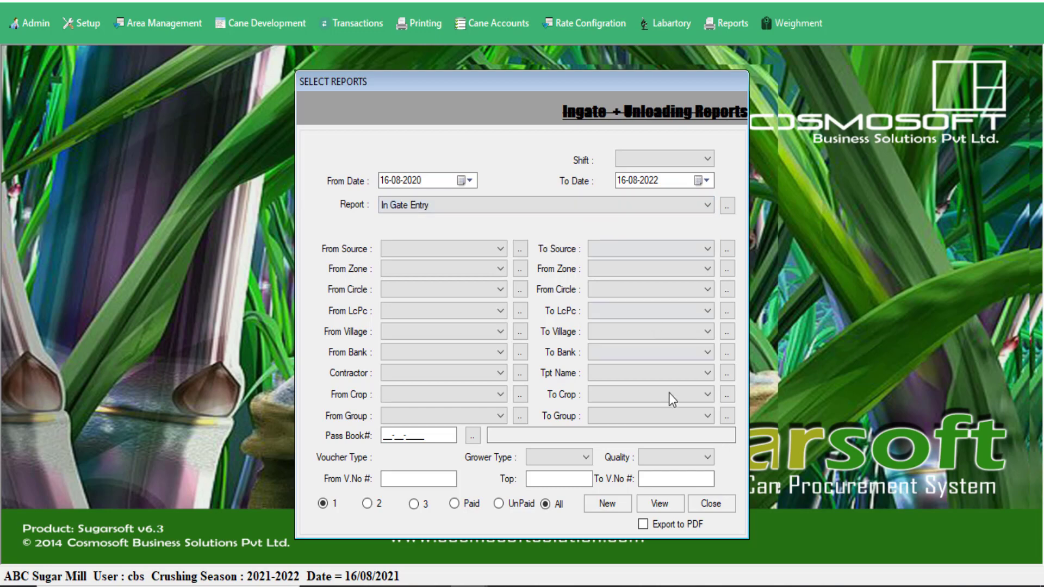
pyautogui.click(669, 506)
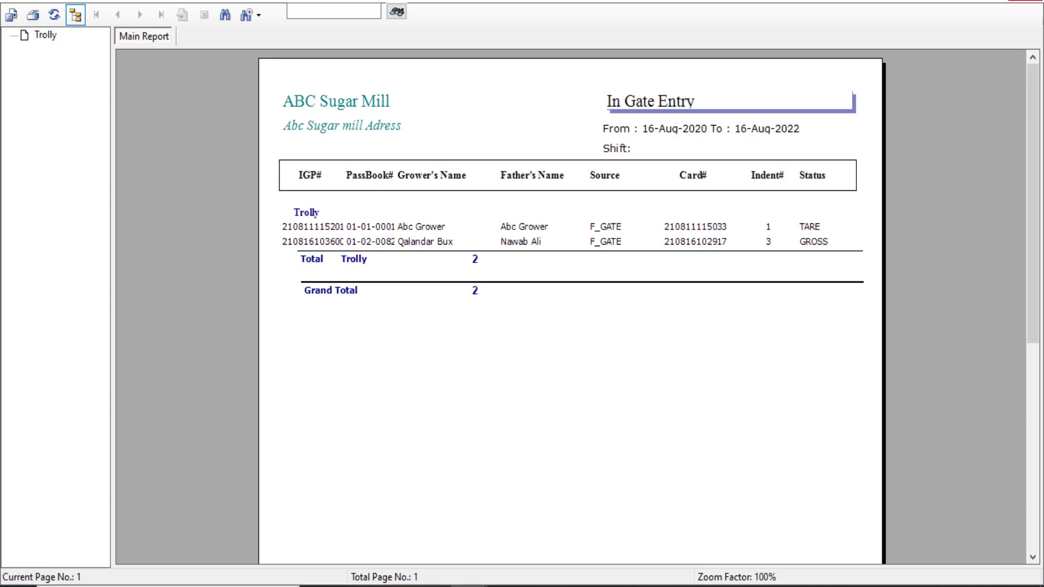
pyautogui.click(1026, 0)
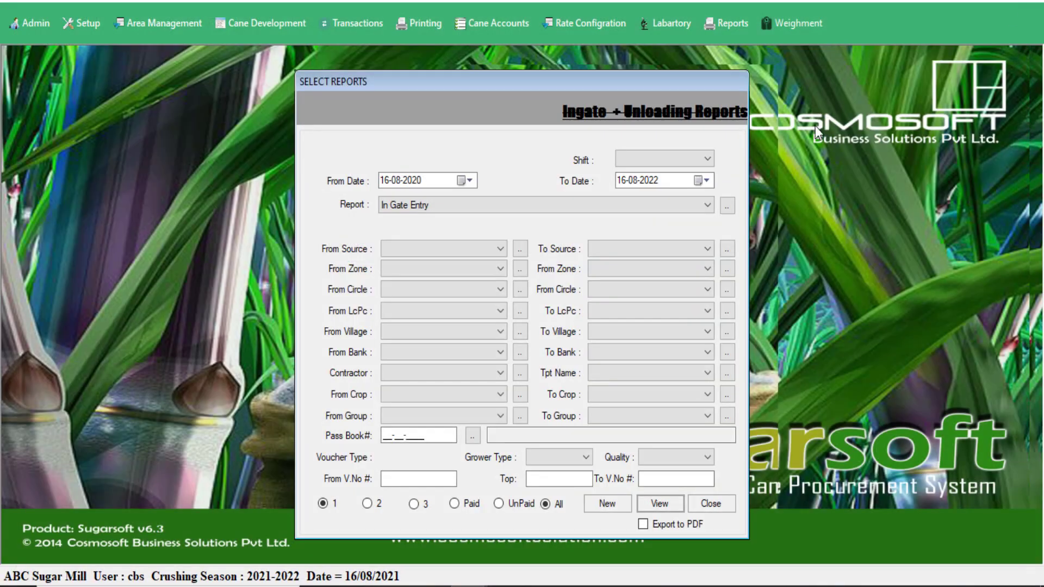
# View the Un-Loading report for the same period, and close it along with the Ingate + Unloading Reports window.
pyautogui.click(659, 205)
pyautogui.click(592, 231)
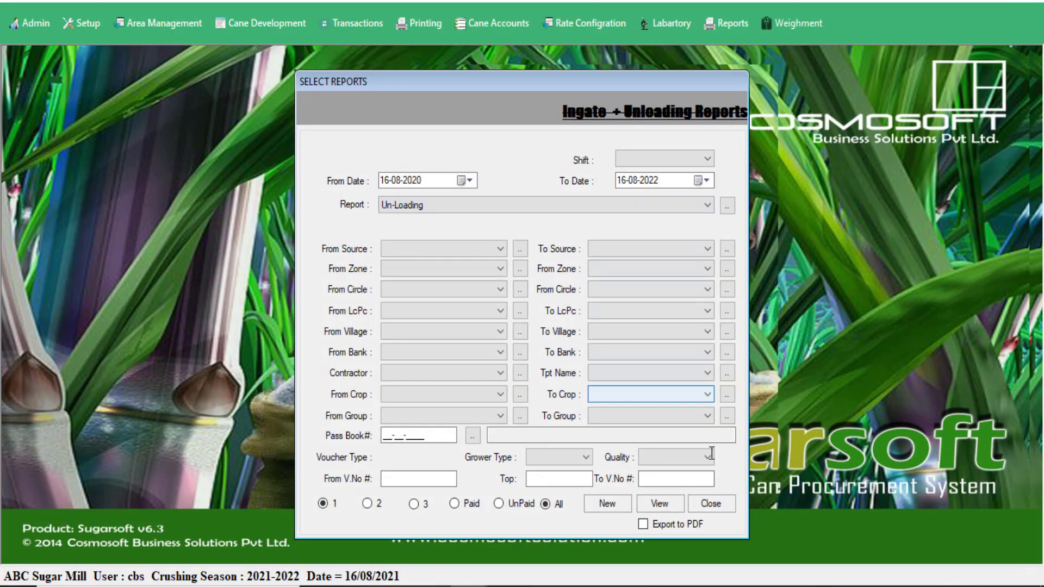
pyautogui.click(659, 503)
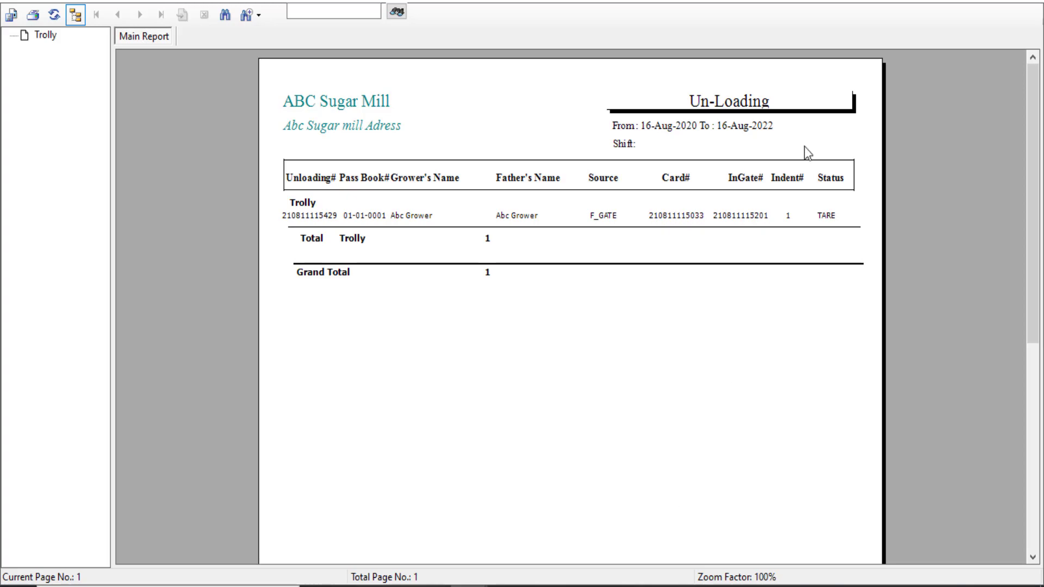
pyautogui.click(1022, 4)
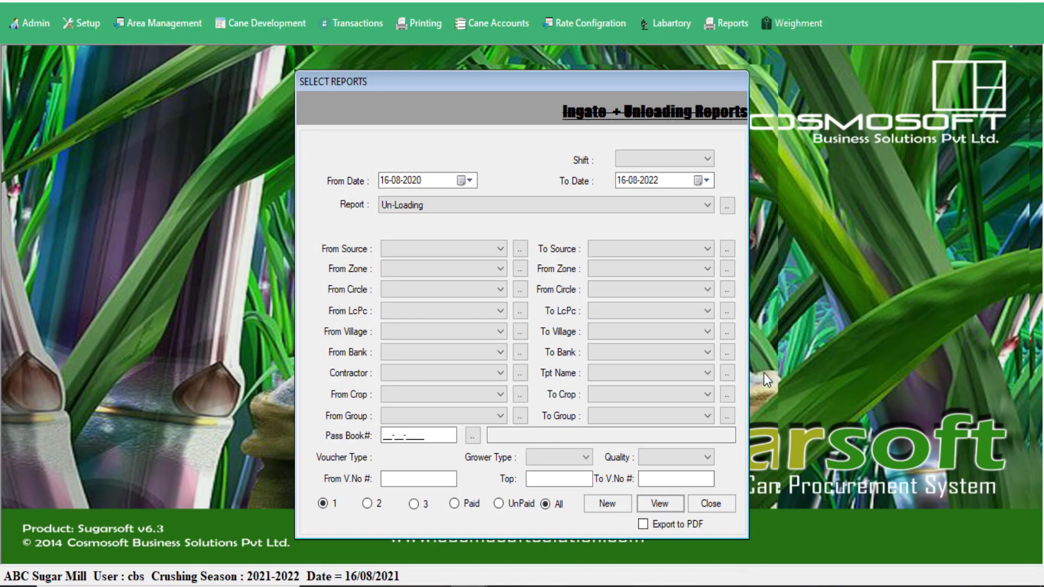
pyautogui.click(717, 504)
# Open the Purchase reports, set the shift to ALL and the period from 16-08-2020 to 16-08-2022.
pyautogui.click(728, 23)
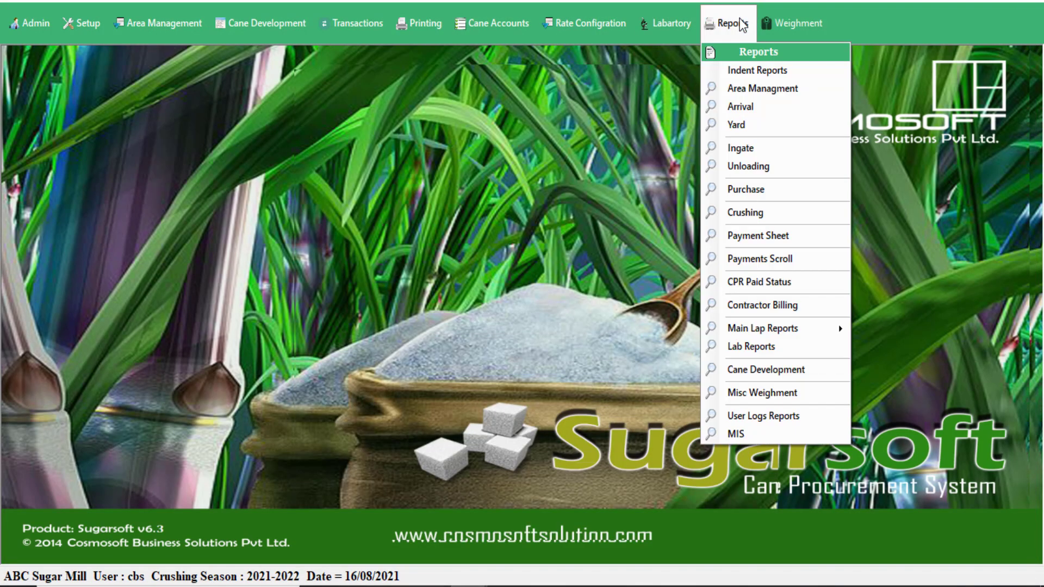
pyautogui.click(776, 189)
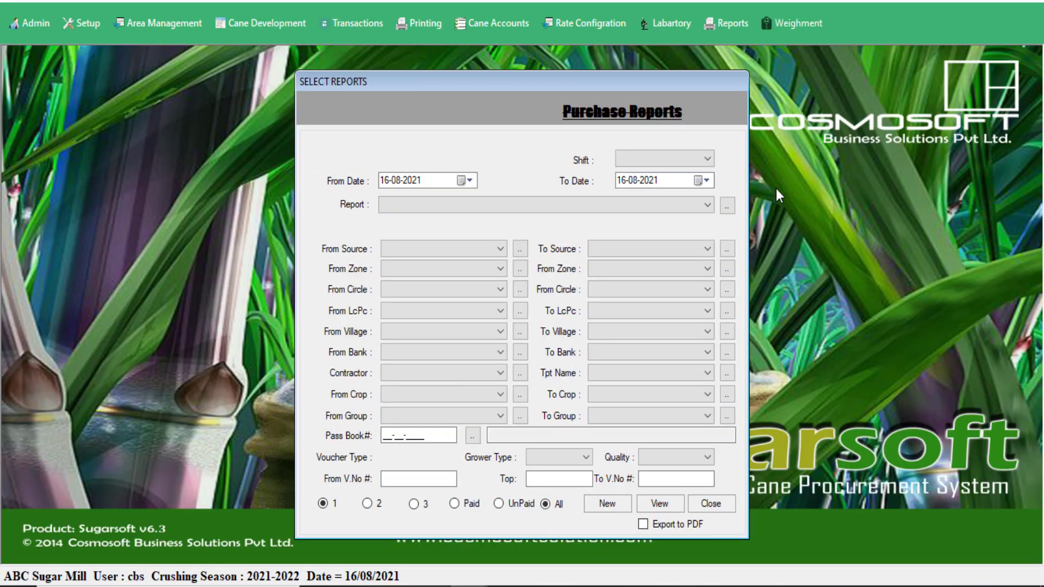
pyautogui.moveTo(620, 88); pyautogui.dragTo(618, 81)
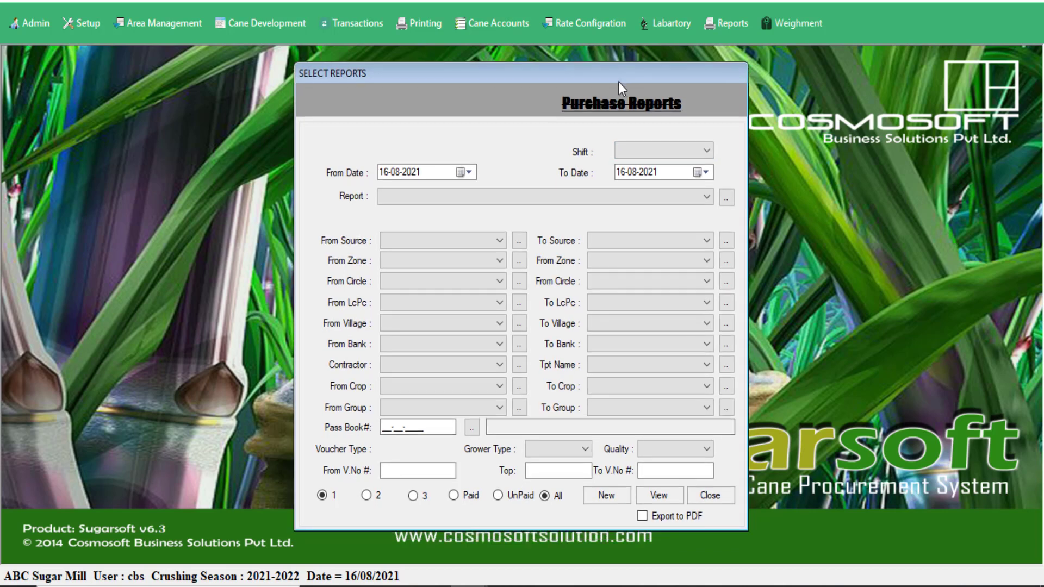
pyautogui.click(639, 149)
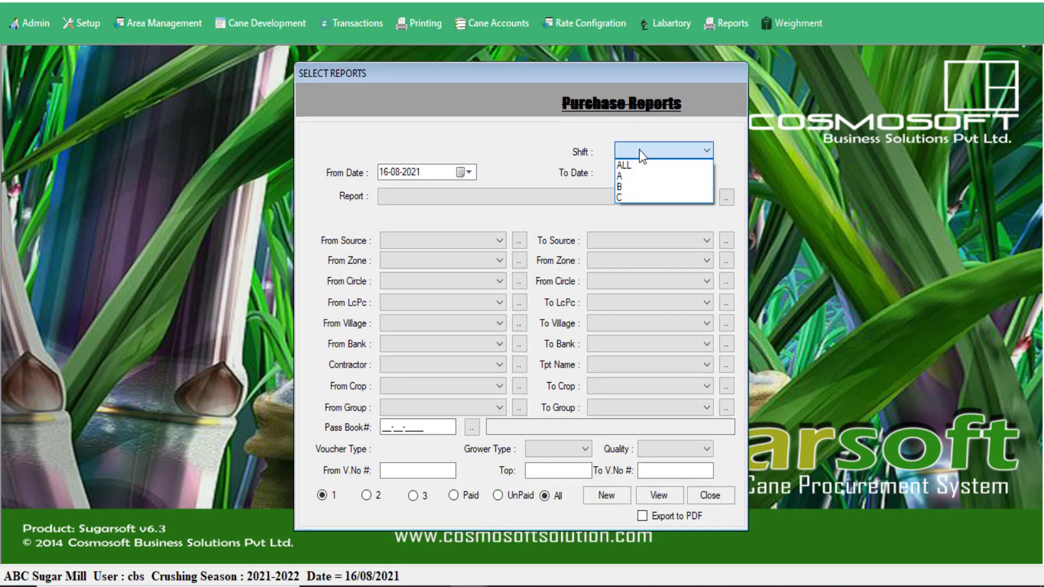
pyautogui.click(629, 165)
pyautogui.click(445, 171)
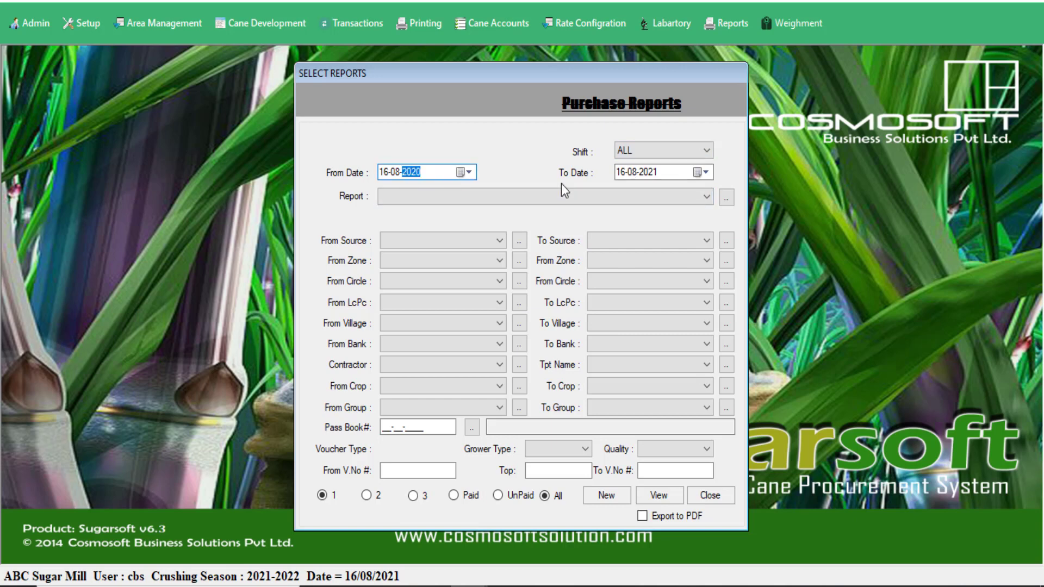
pyautogui.click(662, 176)
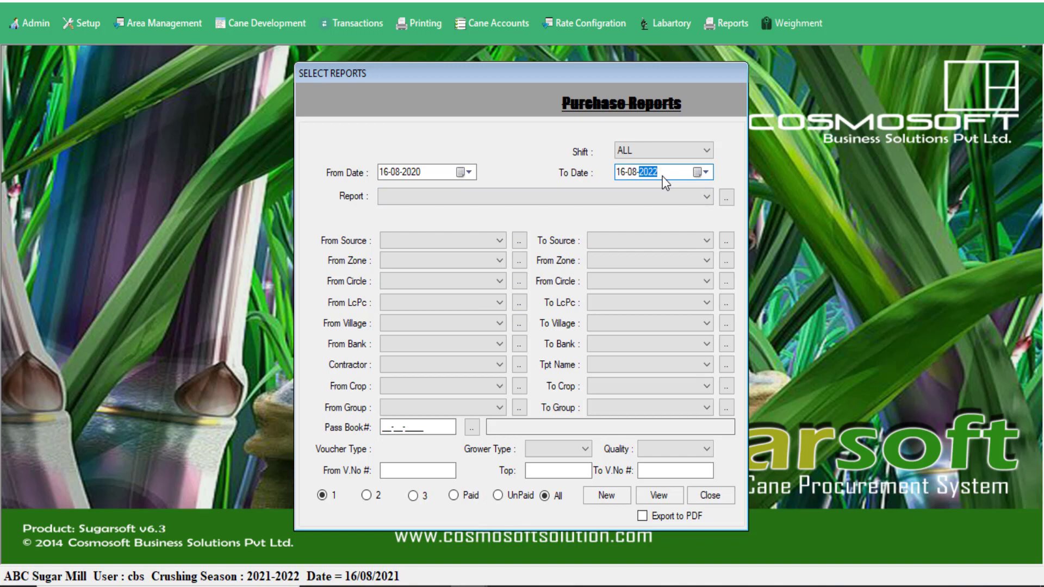
# View the Purchase Sheet Circle Wise report for all shifts in the set period.
pyautogui.click(648, 197)
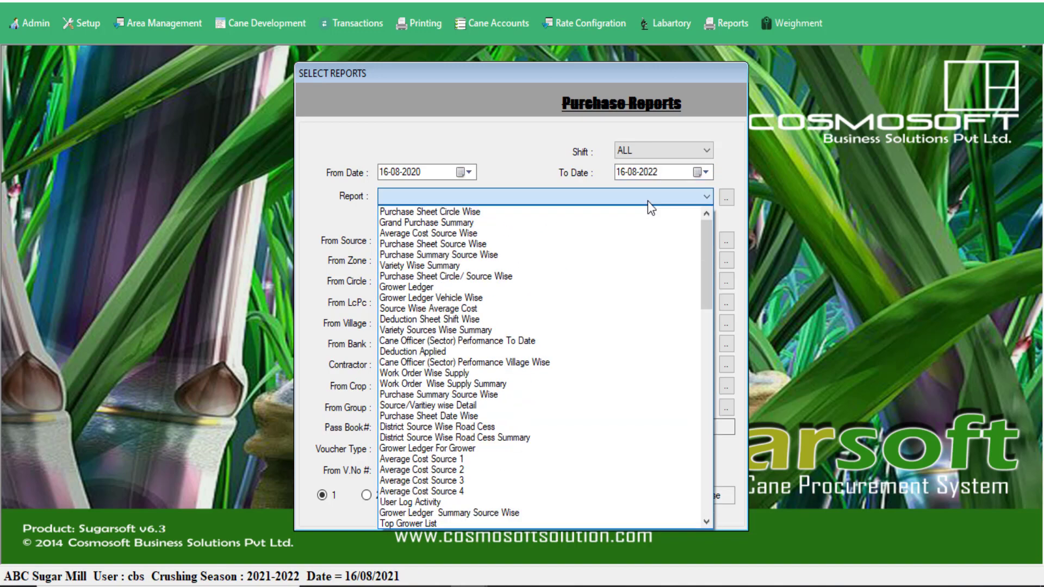
pyautogui.click(648, 201)
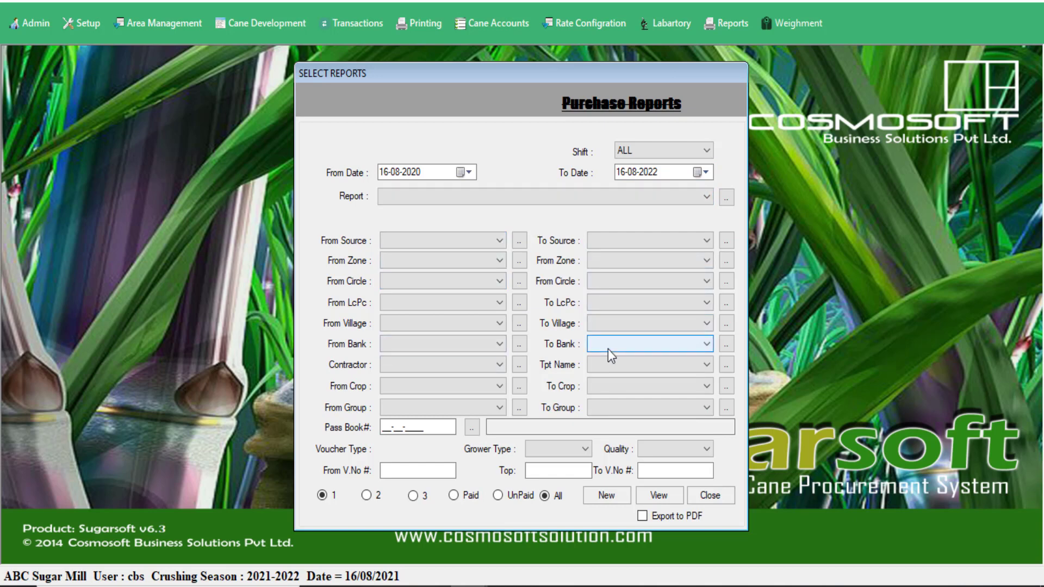
pyautogui.click(580, 200)
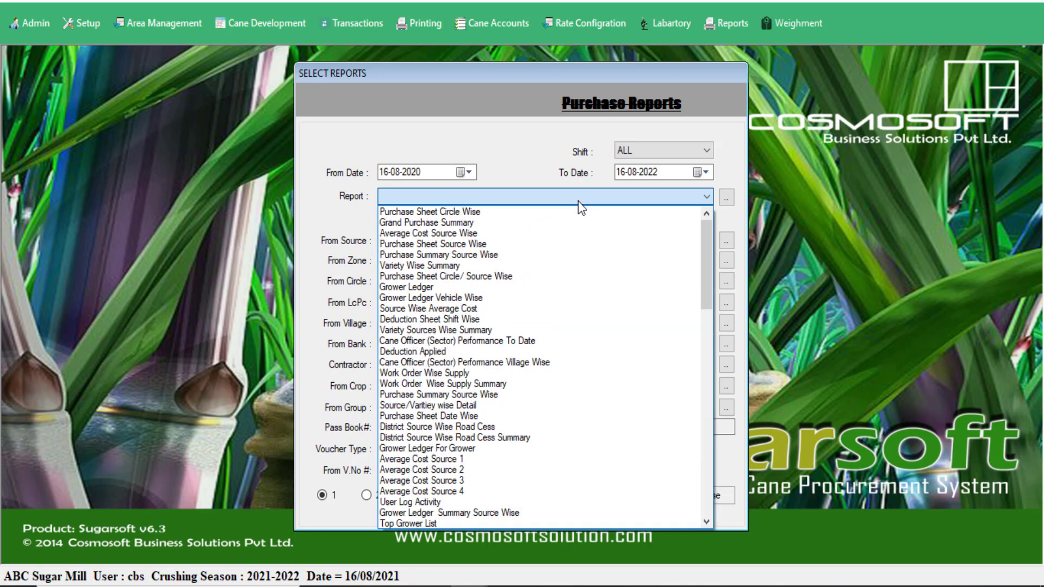
pyautogui.click(565, 211)
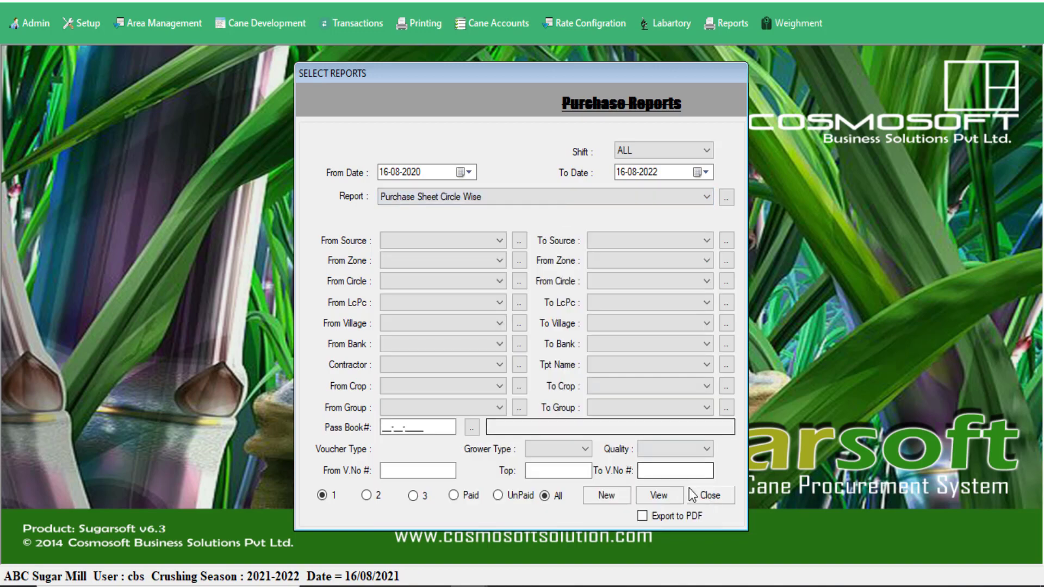
pyautogui.click(660, 495)
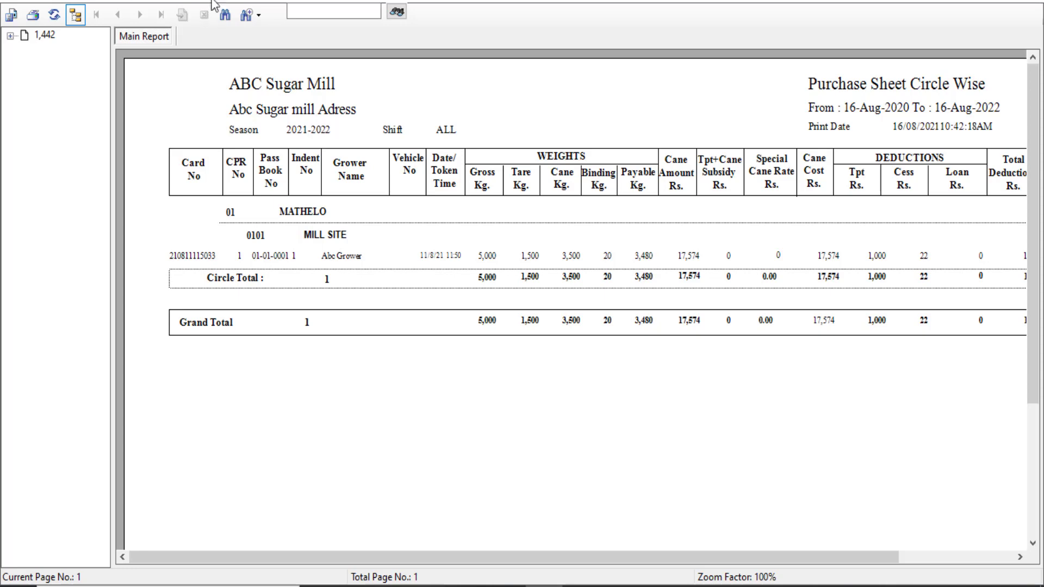
# Hide the report's group tree, check the purchase sheet's weights, deductions and payable columns, and close the report.
pyautogui.click(75, 18)
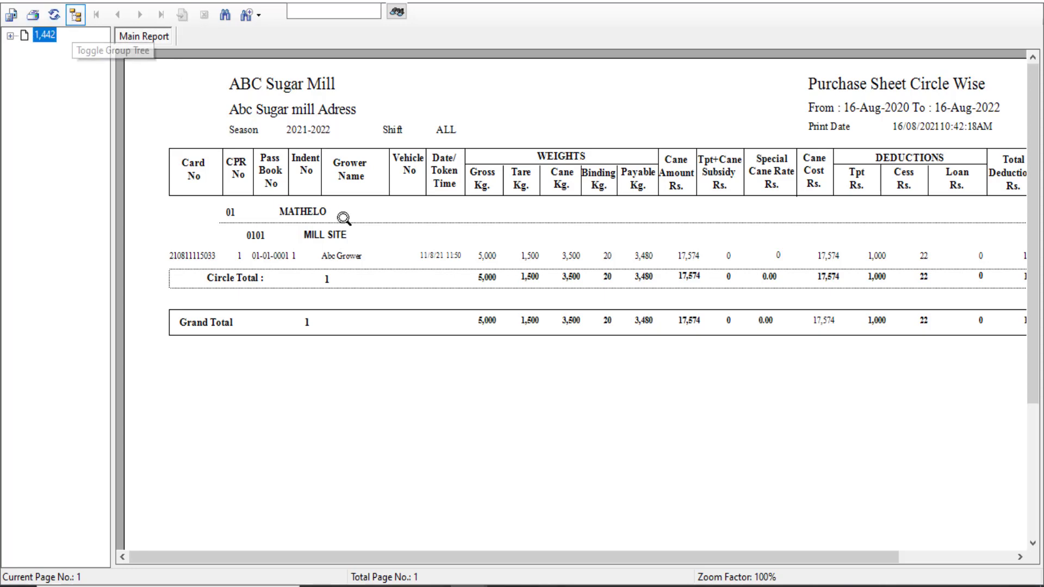
pyautogui.click(76, 15)
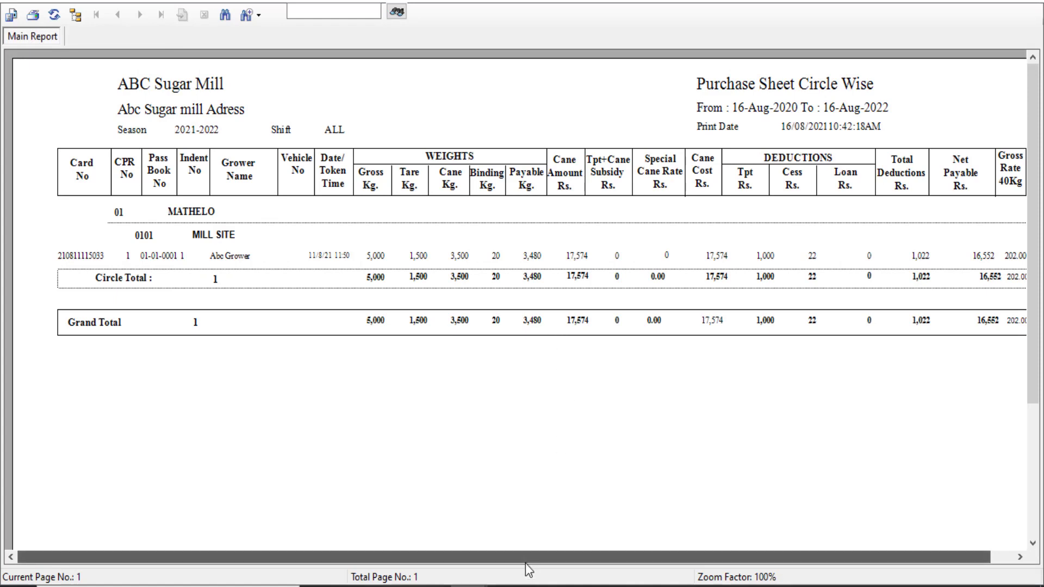
pyautogui.moveTo(526, 563); pyautogui.dragTo(535, 562)
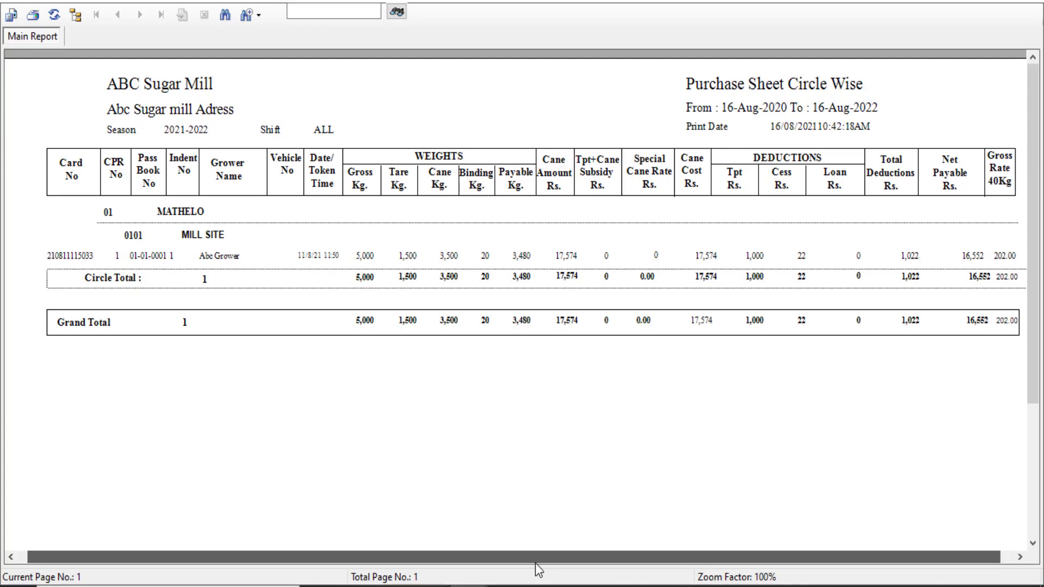
pyautogui.moveTo(535, 563); pyautogui.dragTo(556, 563)
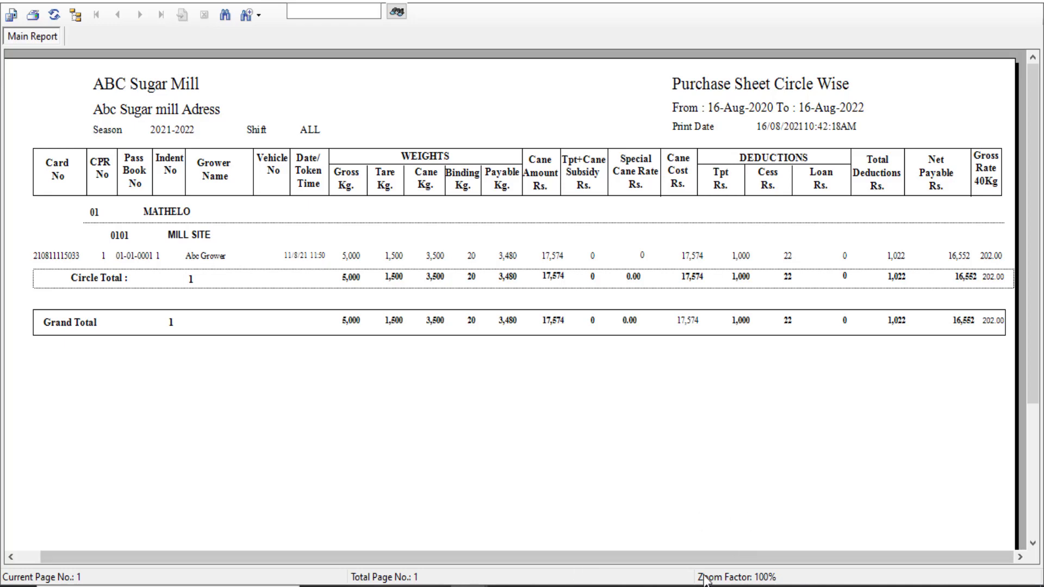
pyautogui.moveTo(694, 555)
pyautogui.mouseDown()
pyautogui.moveTo(710, 556)
pyautogui.moveTo(693, 553)
pyautogui.mouseUp()
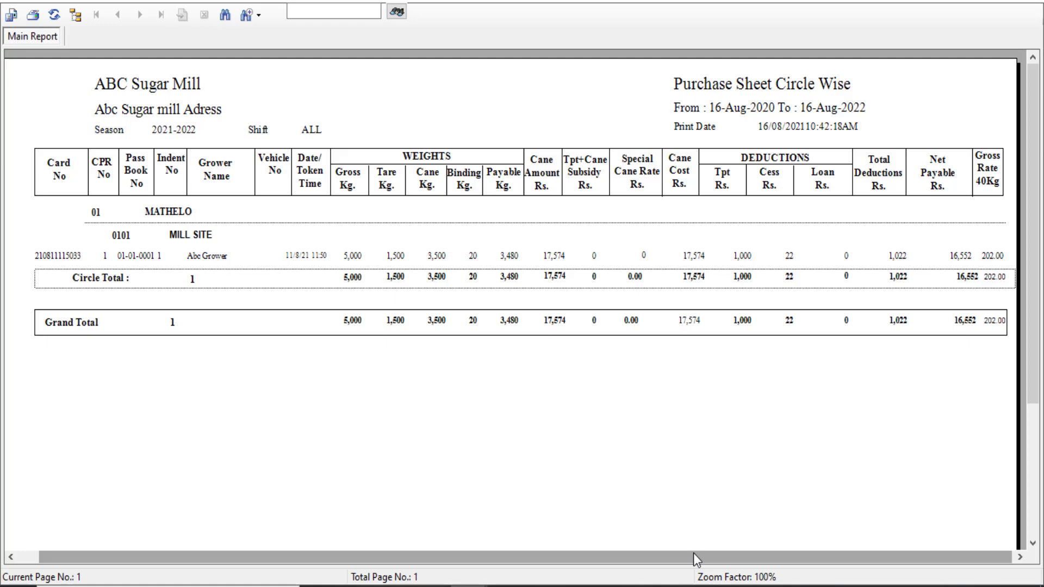
pyautogui.click(1028, 3)
# View the Grand Purchase Summary report for the same period, check its columns through Net Payable and close it.
pyautogui.click(582, 200)
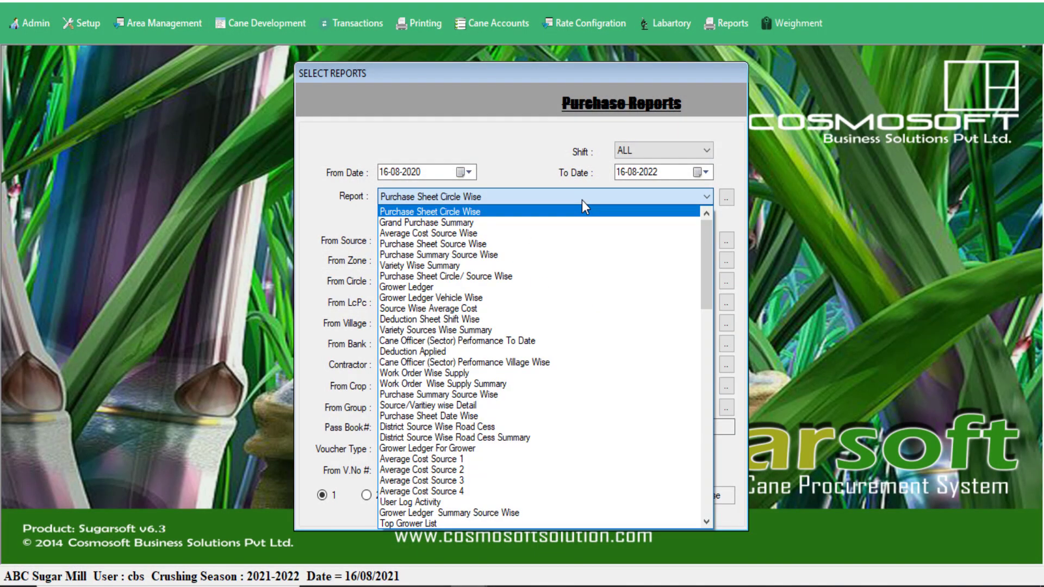
pyautogui.click(557, 224)
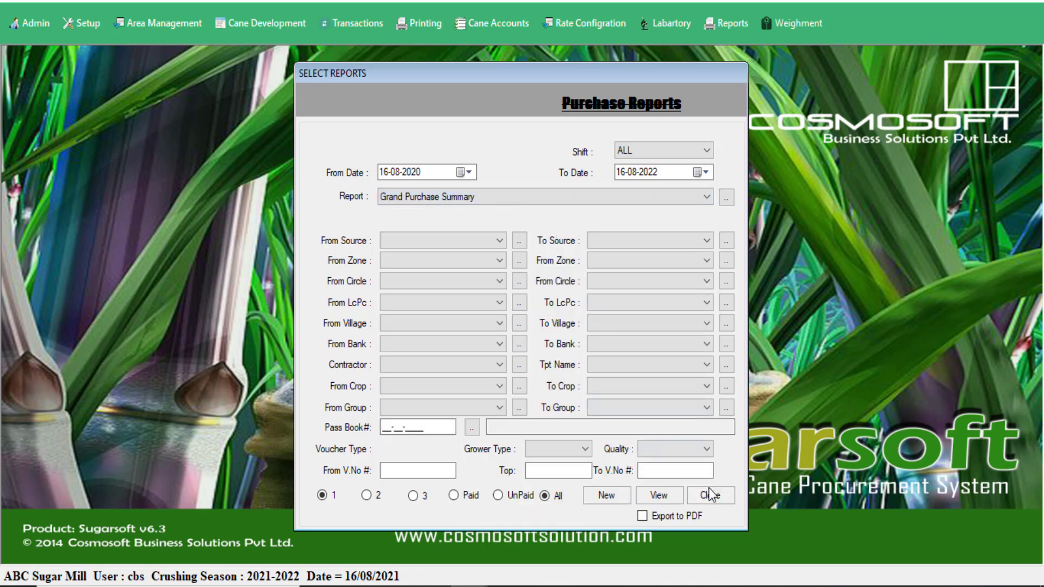
pyautogui.click(674, 494)
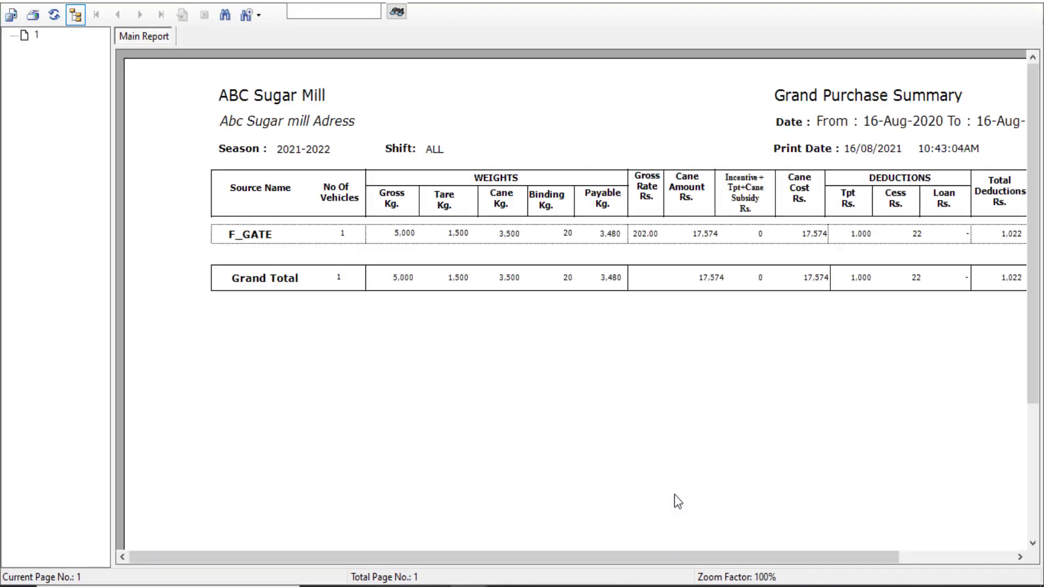
pyautogui.moveTo(575, 556); pyautogui.dragTo(651, 556)
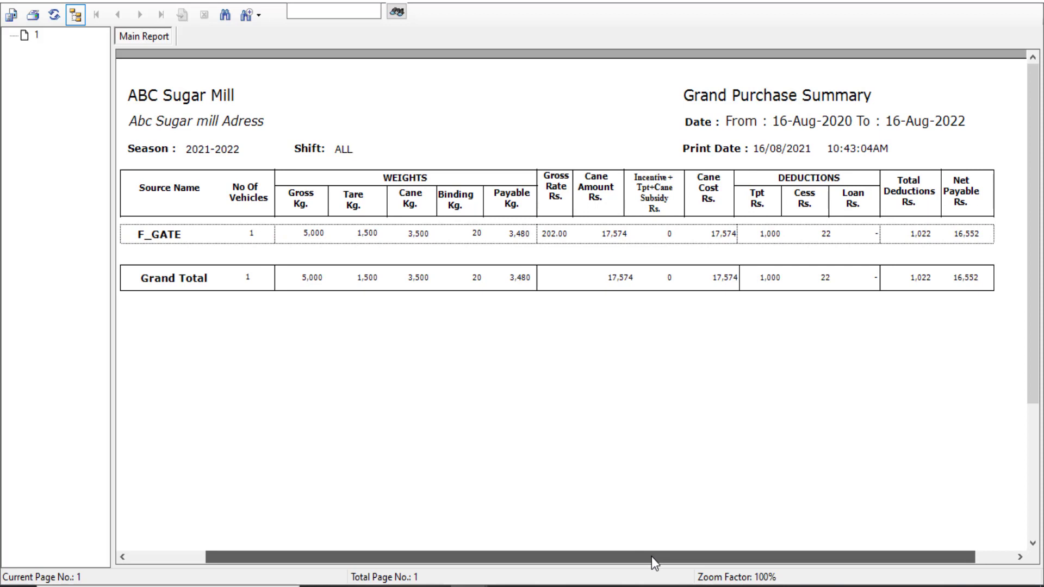
pyautogui.moveTo(651, 556); pyautogui.dragTo(651, 557)
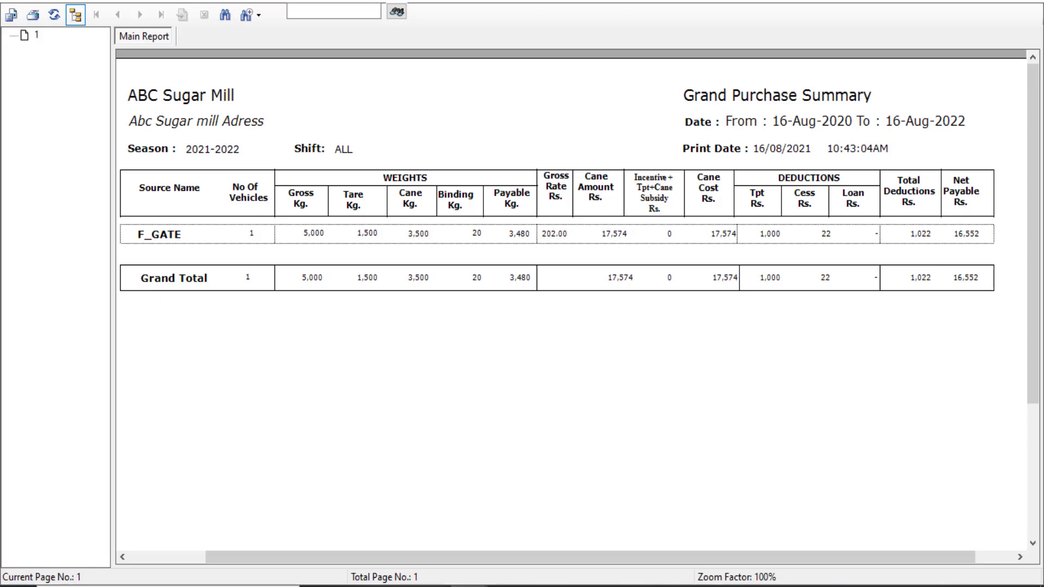
pyautogui.click(1028, 2)
# View the Average Cost Source Wise report for the same period, check the average costs and close it.
pyautogui.click(686, 195)
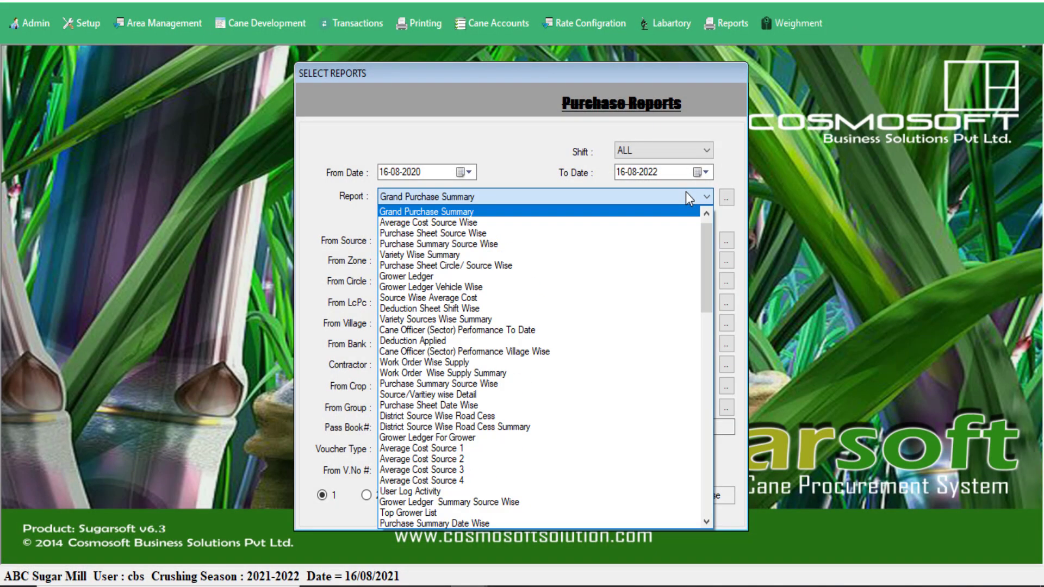
pyautogui.click(634, 223)
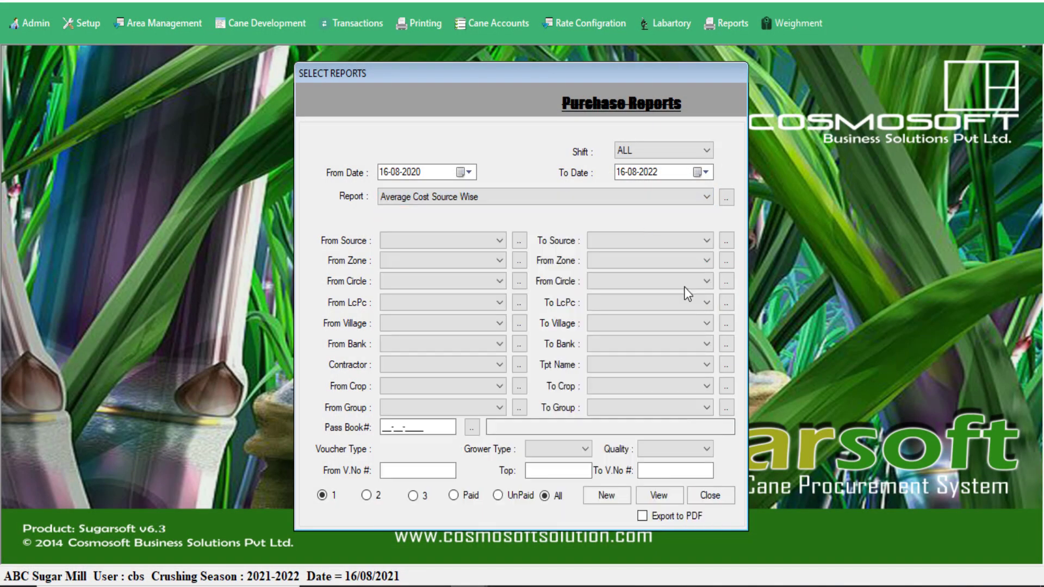
pyautogui.click(672, 499)
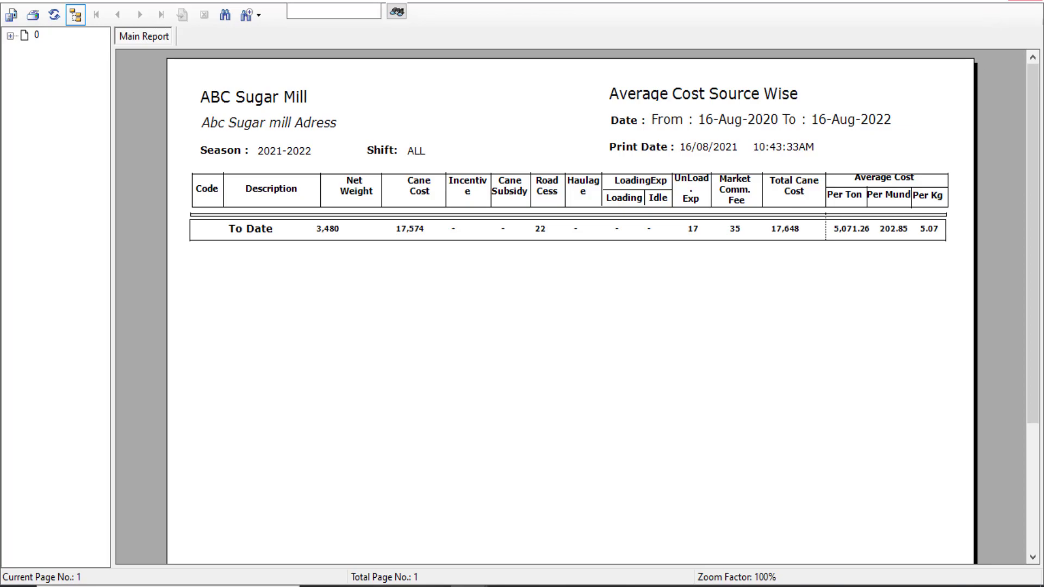
pyautogui.click(1029, 5)
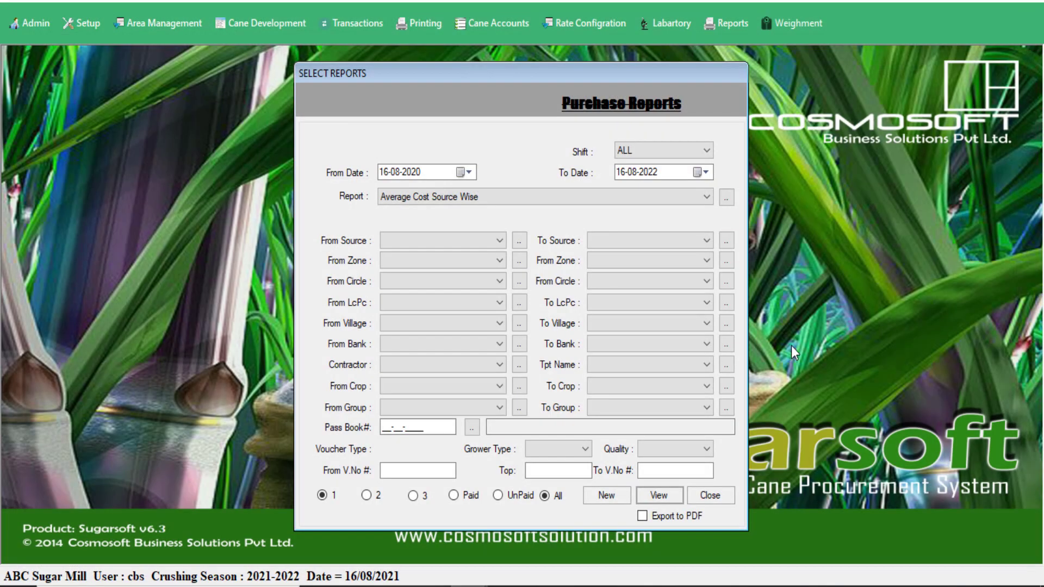
# View the Variety Wise Summary report for the same period and close it.
pyautogui.click(642, 199)
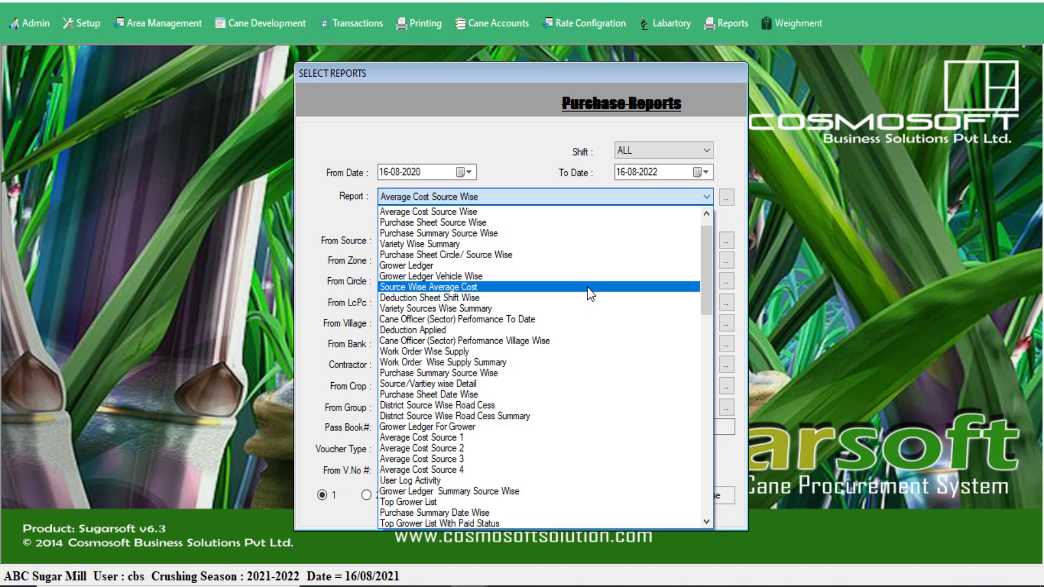
pyautogui.click(585, 248)
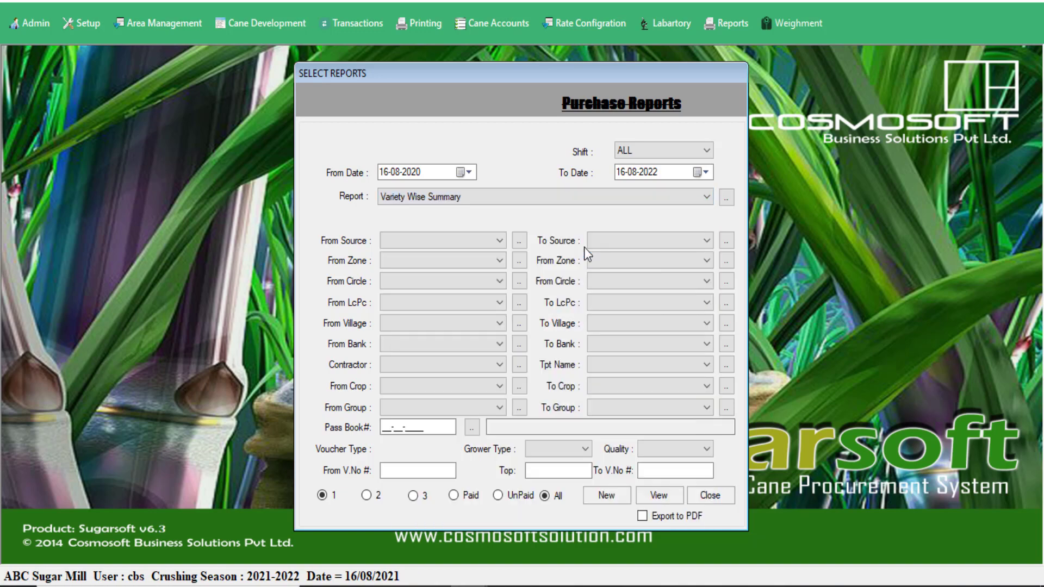
pyautogui.click(670, 494)
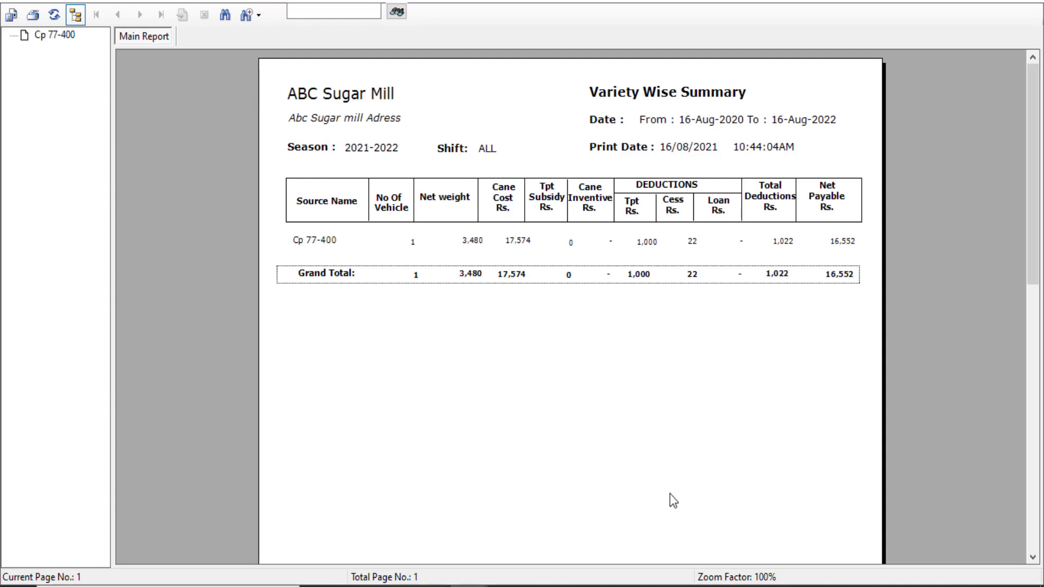
pyautogui.hotkey('alt', 'F4')
# View the Grower Ledger report for the same period, check the grower's deductions and amount payable, and close it.
pyautogui.click(631, 198)
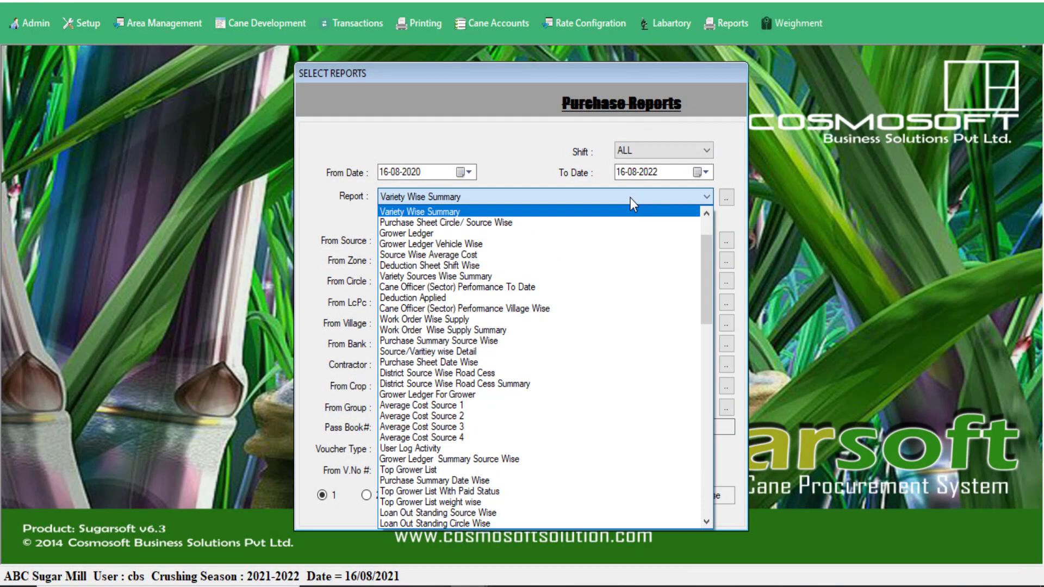
pyautogui.click(582, 234)
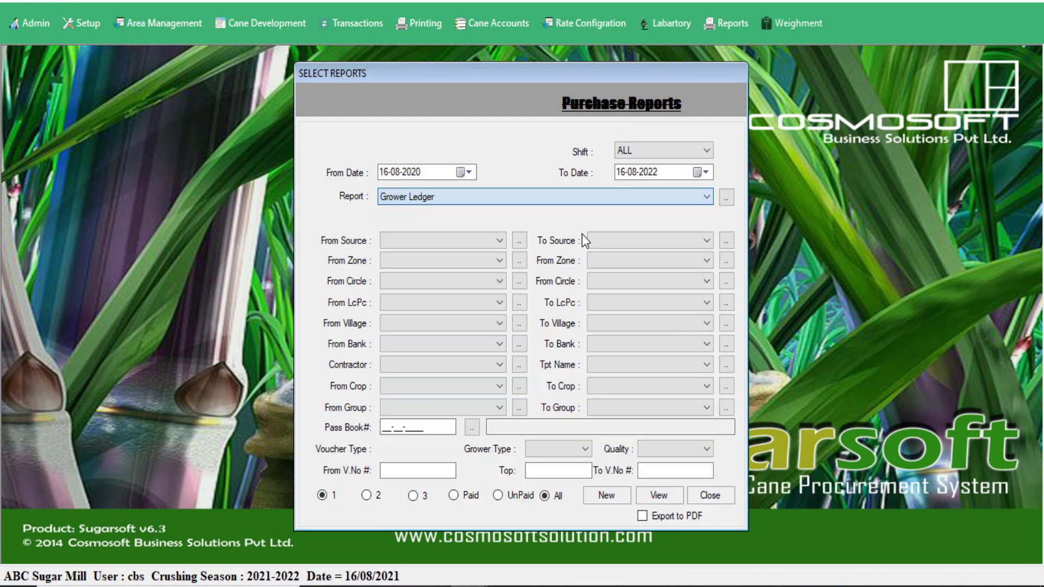
pyautogui.click(657, 495)
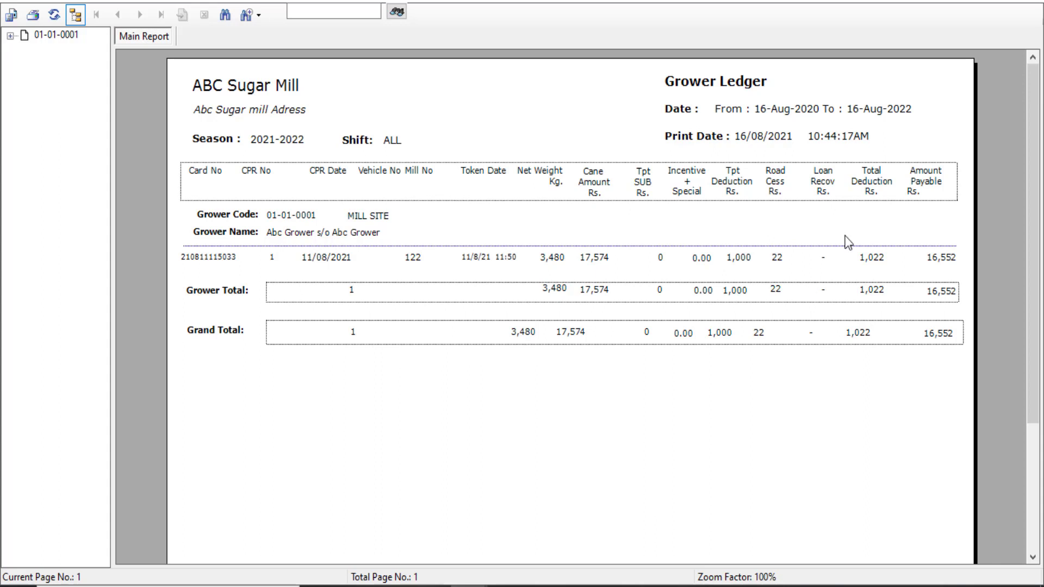
pyautogui.click(1035, 2)
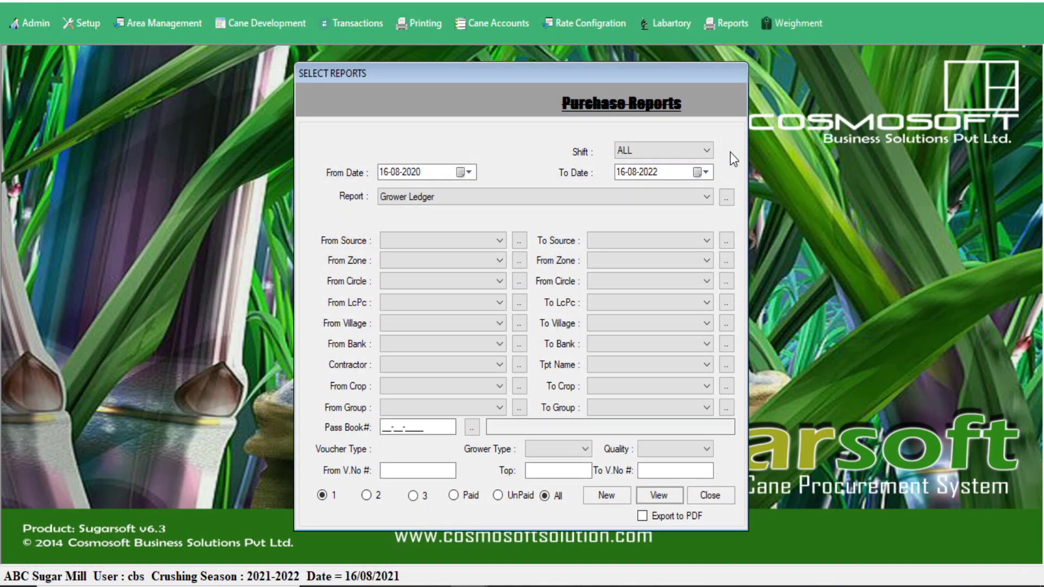
# Try to view the other Grower Ledger report, listed directly after Contractor Ledger, for the same period.
pyautogui.click(693, 204)
pyautogui.moveTo(702, 243); pyautogui.dragTo(703, 478)
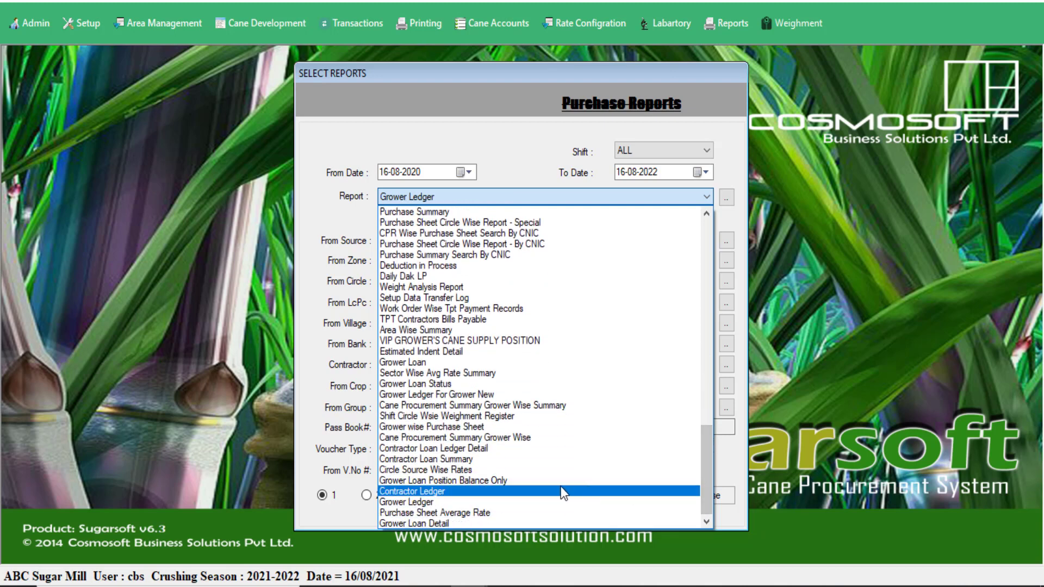
pyautogui.click(537, 499)
pyautogui.click(648, 495)
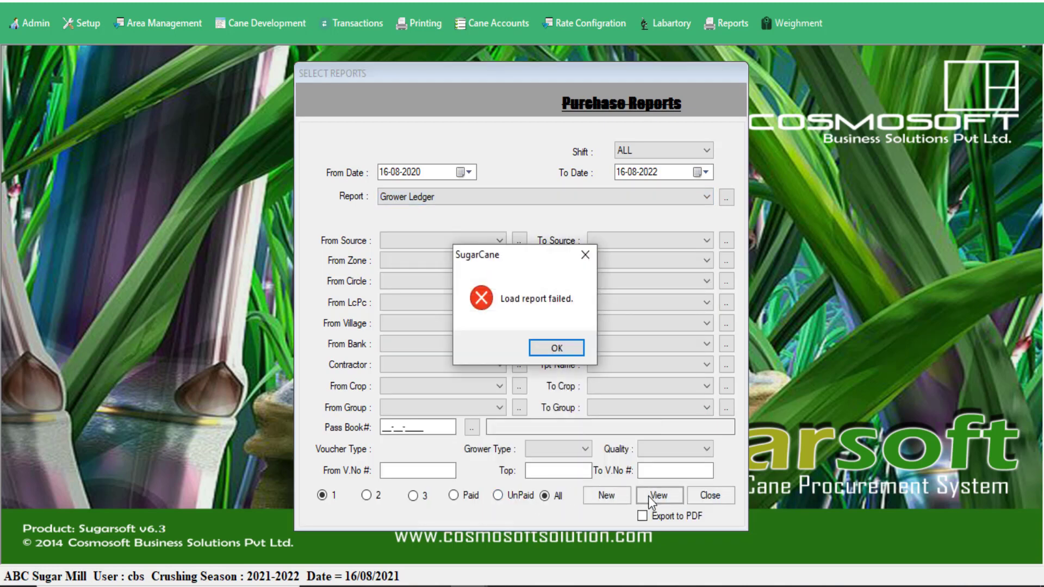
pyautogui.click(583, 257)
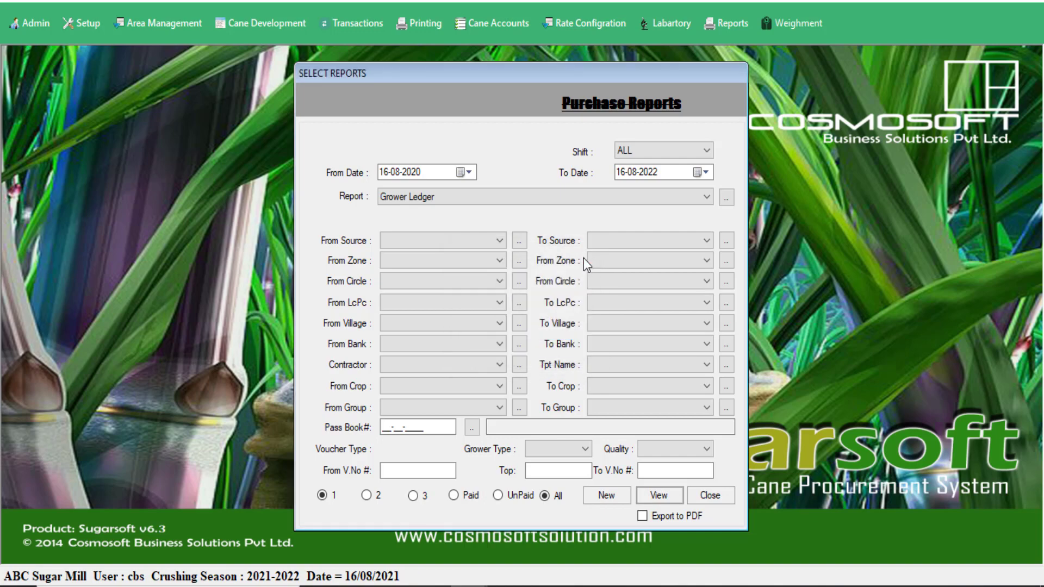
# View the Estimated Indent Detail purchase report for the period 16-08-2020 to 16-08-2022 and close it.
pyautogui.click(582, 200)
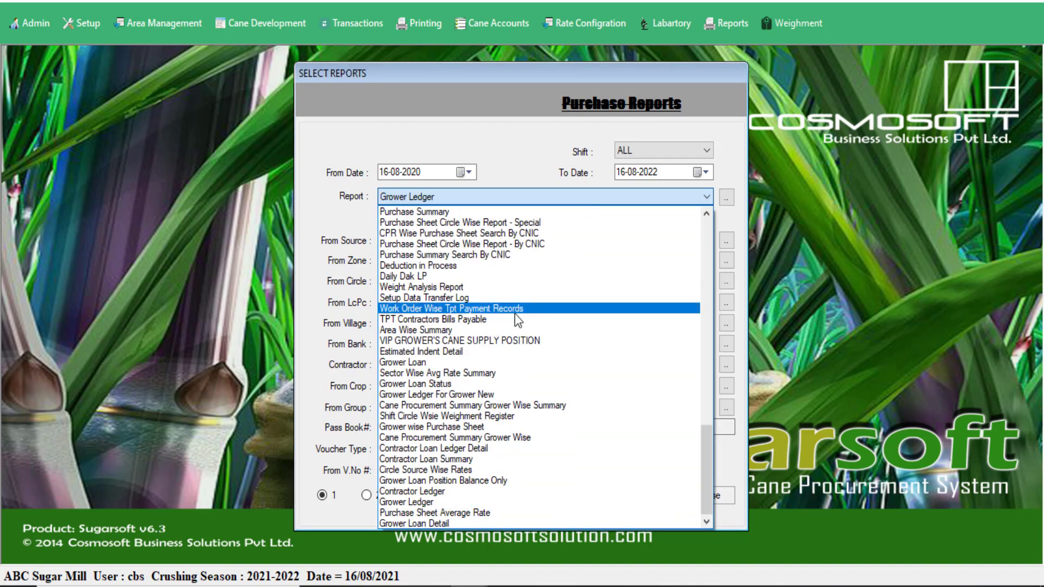
pyautogui.click(474, 352)
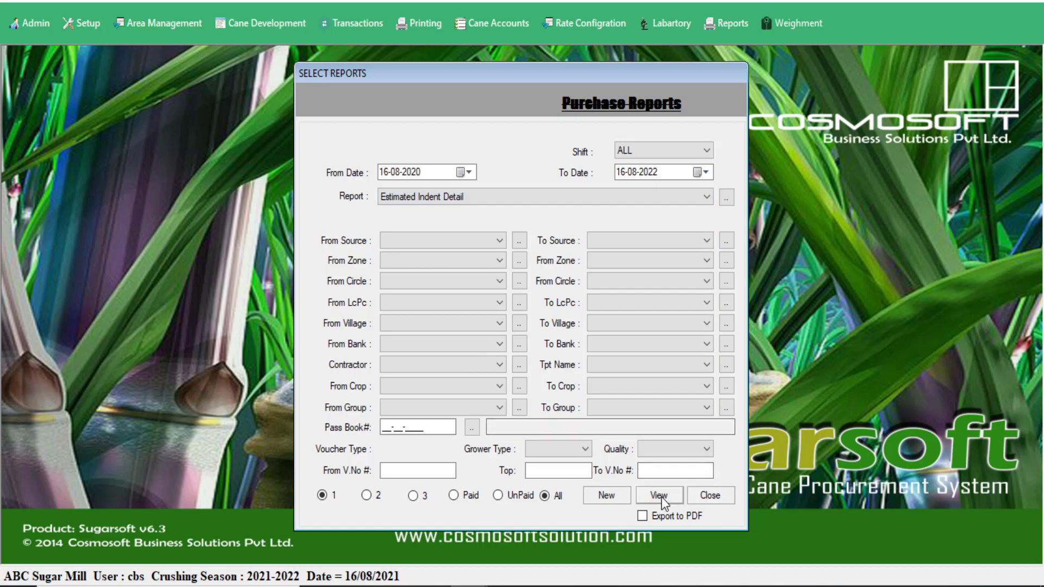
pyautogui.click(659, 495)
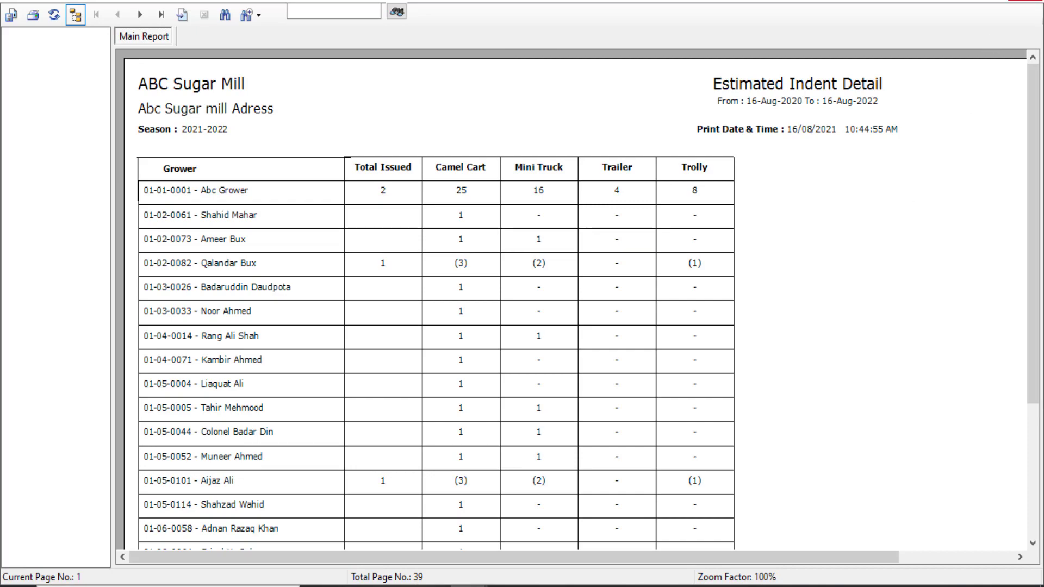
pyautogui.click(1030, 2)
pyautogui.click(601, 191)
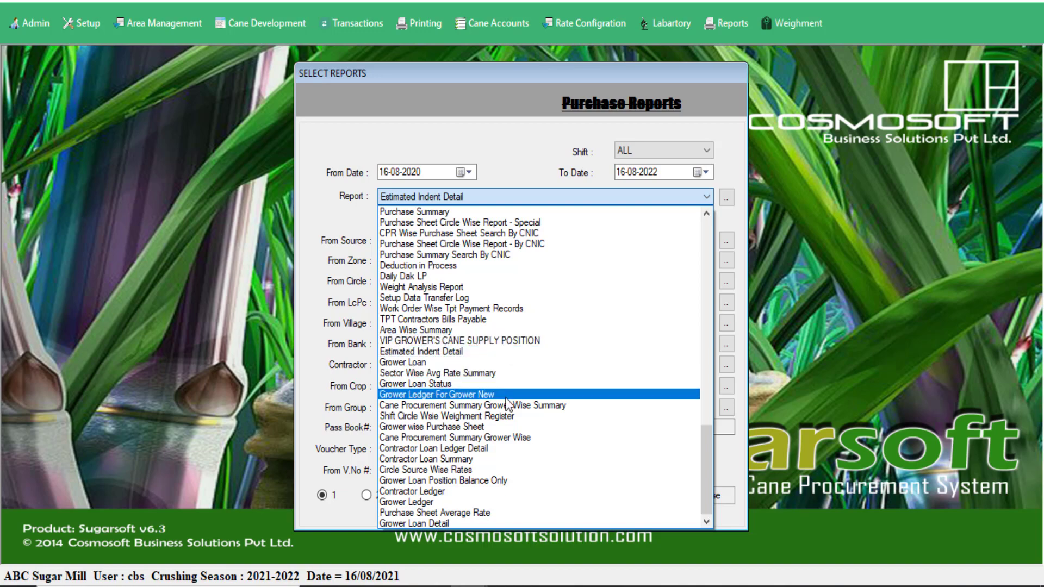
pyautogui.click(699, 83)
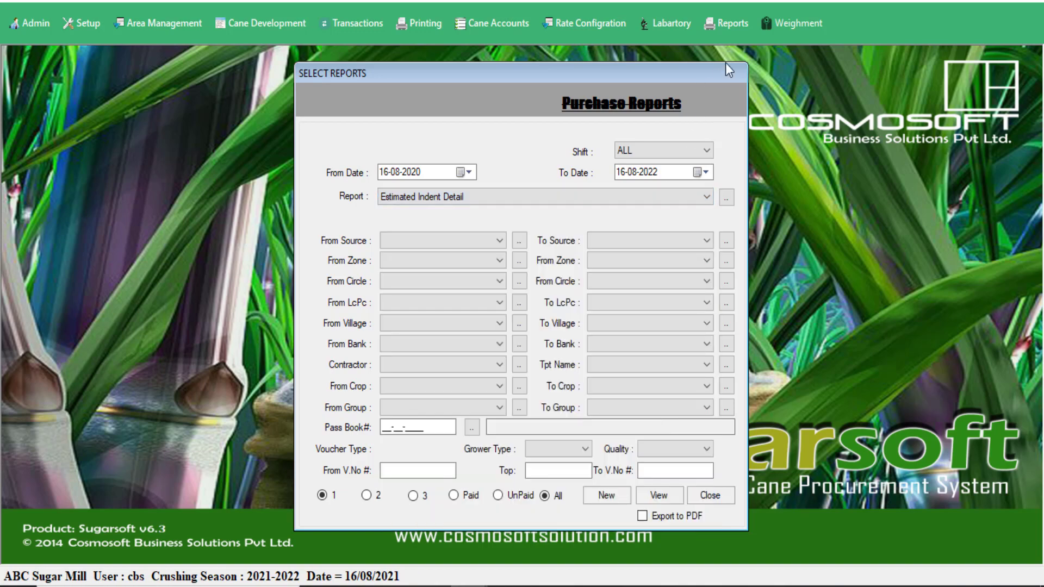
# Open the Crushing report selection and set the period from 16-08-2020 to 16-08-2022.
pyautogui.click(726, 30)
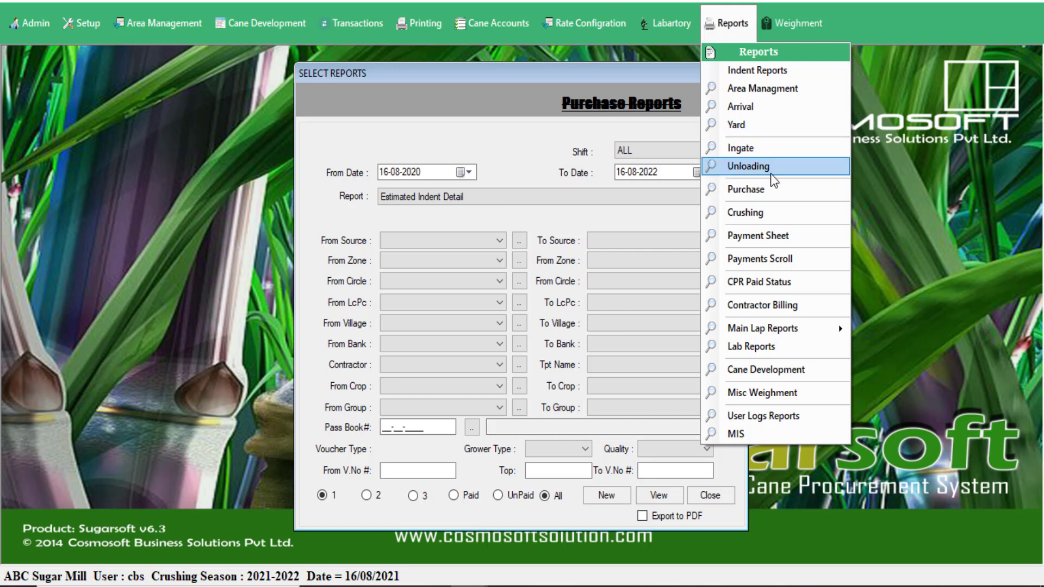
pyautogui.click(772, 212)
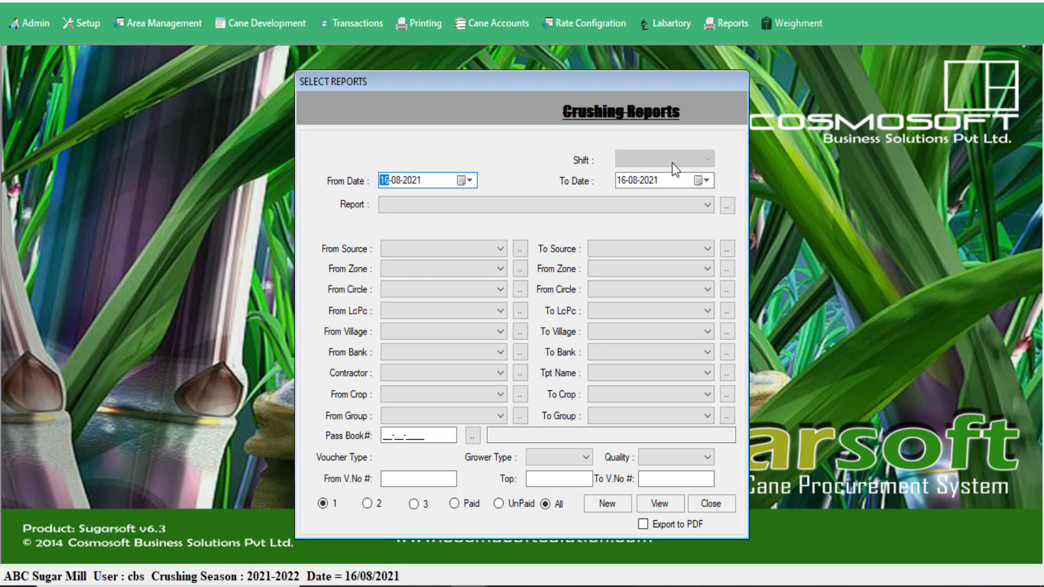
pyautogui.click(445, 182)
pyautogui.click(665, 178)
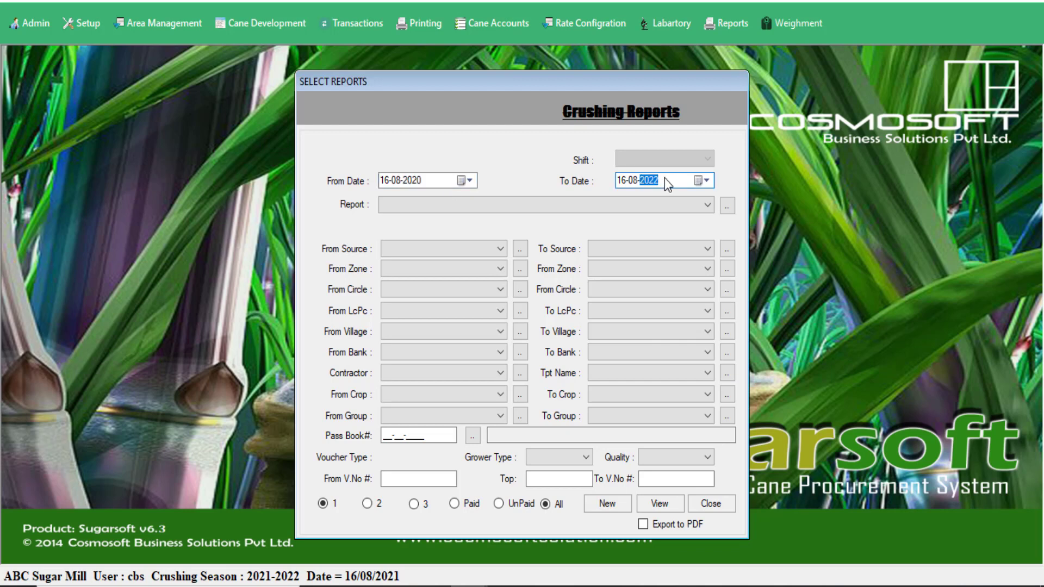
# View the Daily Cane Crushing Summary report, check its unloaded vehicle subreport and the yard balance in the main report, and close it.
pyautogui.click(631, 199)
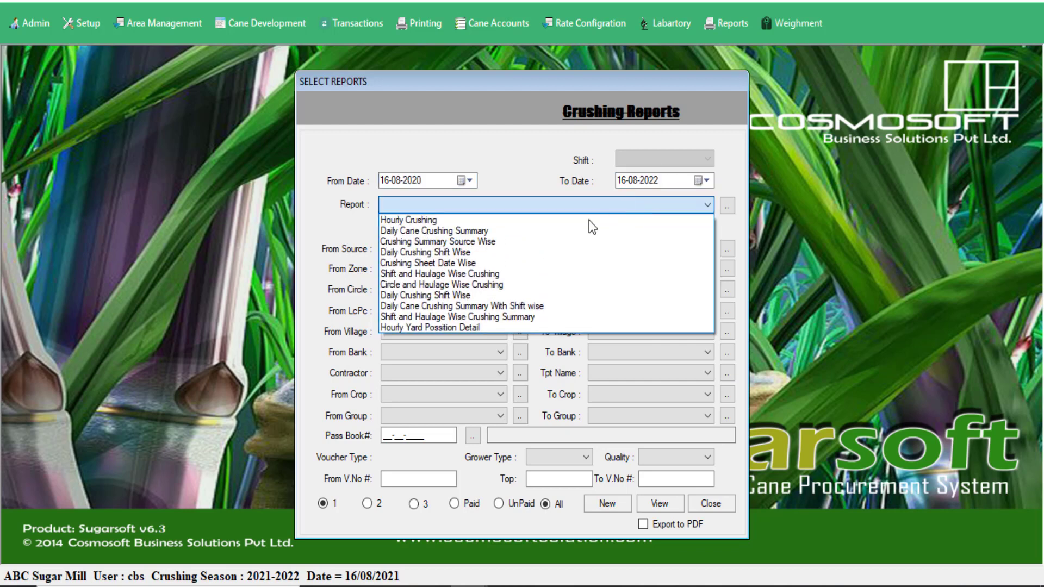
pyautogui.click(560, 229)
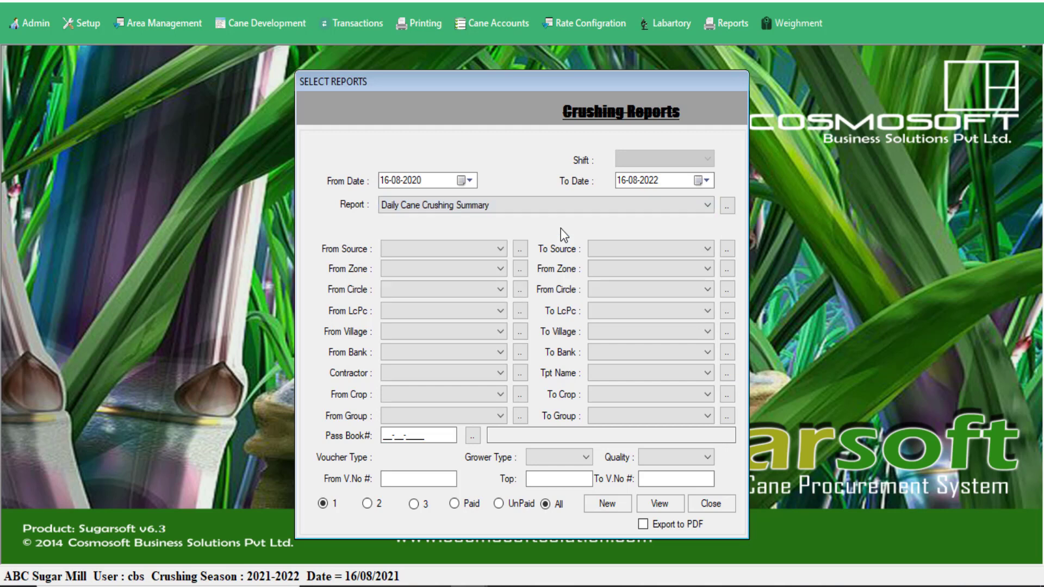
pyautogui.click(650, 508)
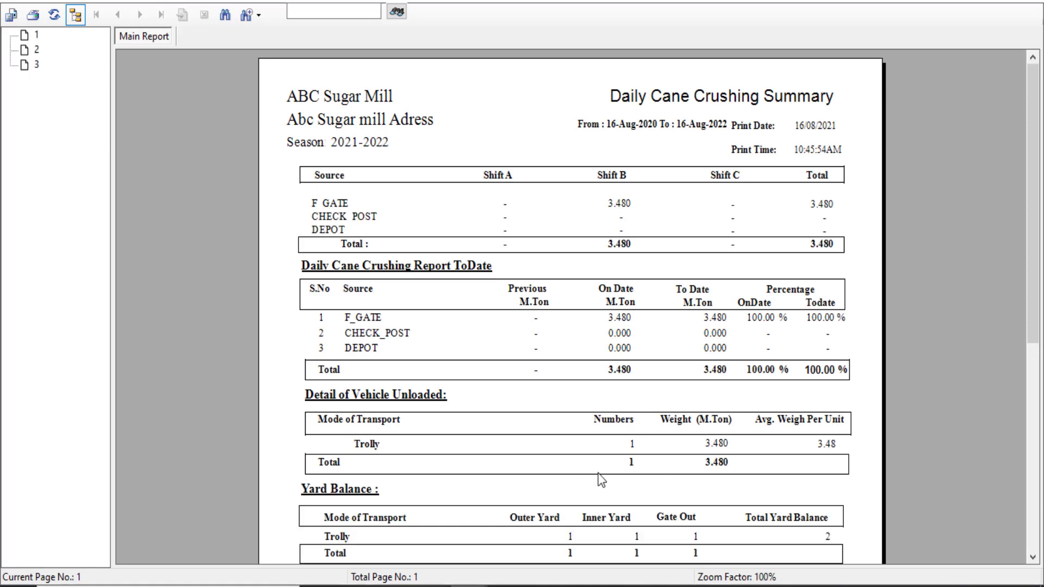
pyautogui.doubleClick(581, 472)
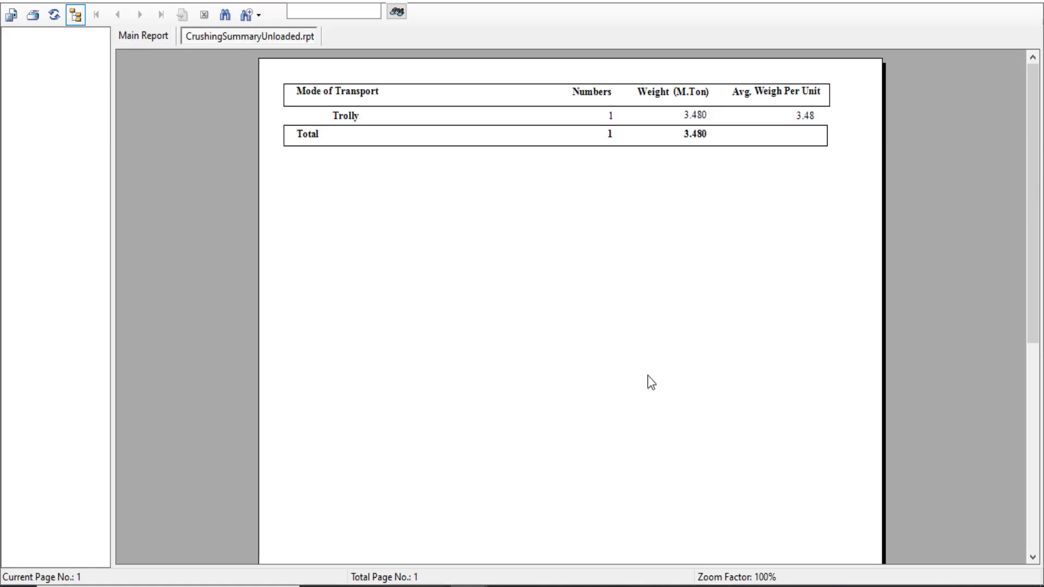
pyautogui.click(150, 42)
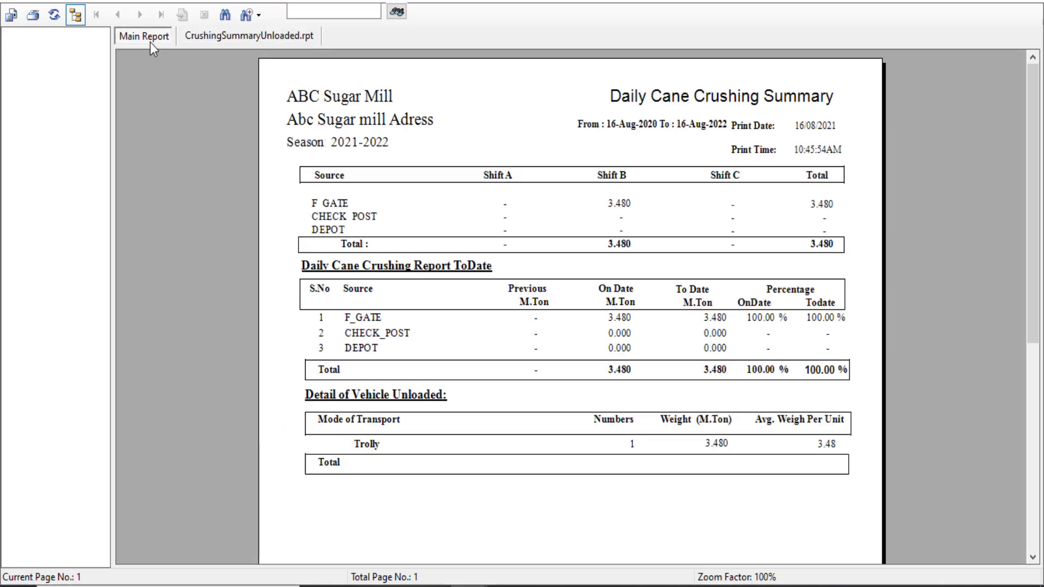
pyautogui.moveTo(1029, 184)
pyautogui.mouseDown()
pyautogui.moveTo(1030, 224)
pyautogui.moveTo(1032, 194)
pyautogui.mouseUp()
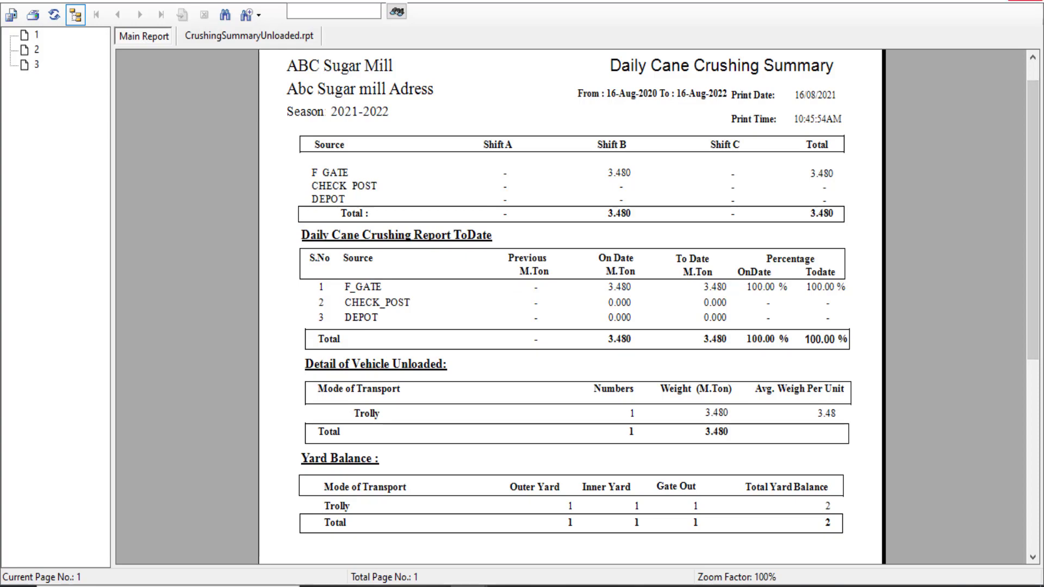
pyautogui.click(1027, 1)
# View the Crushing Summary Source Wise report for the same period and close it.
pyautogui.click(541, 206)
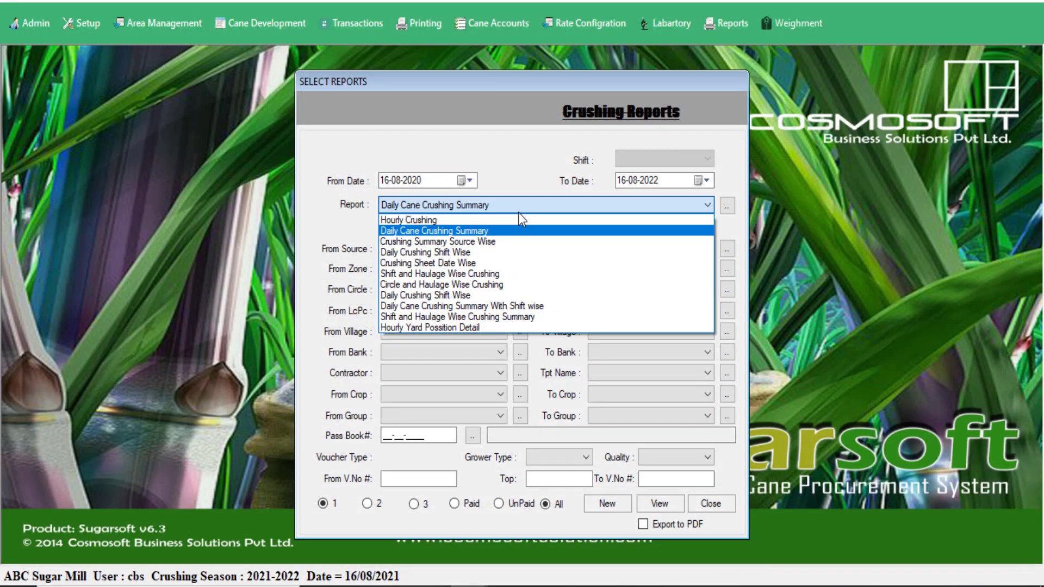
pyautogui.click(492, 238)
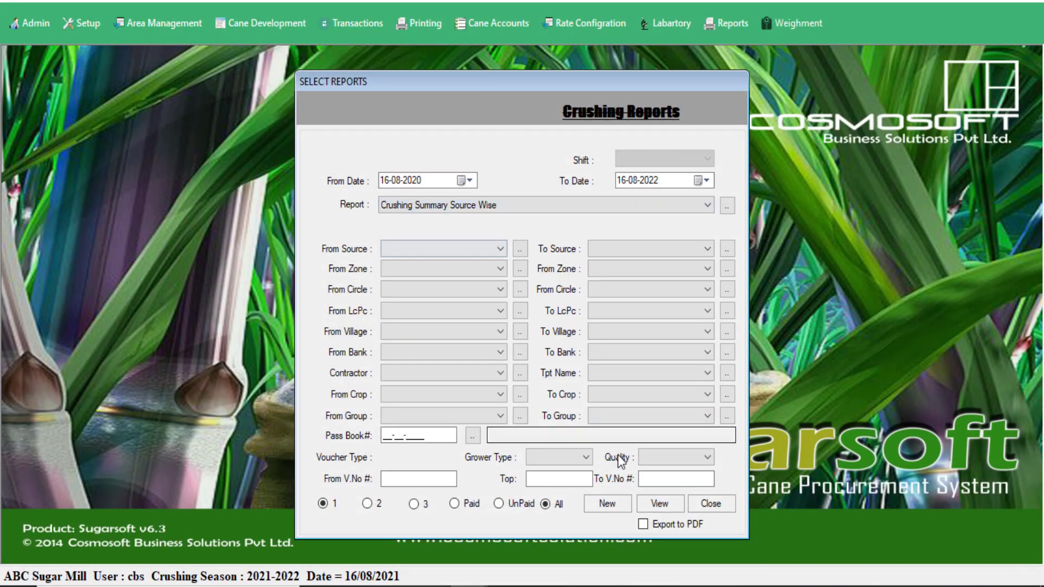
pyautogui.click(664, 507)
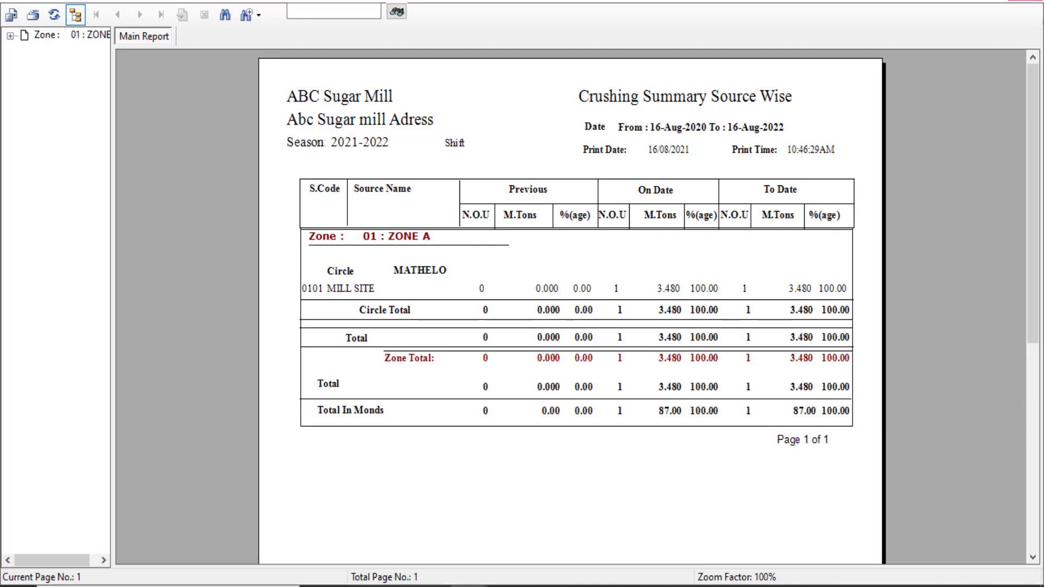
pyautogui.click(1027, 2)
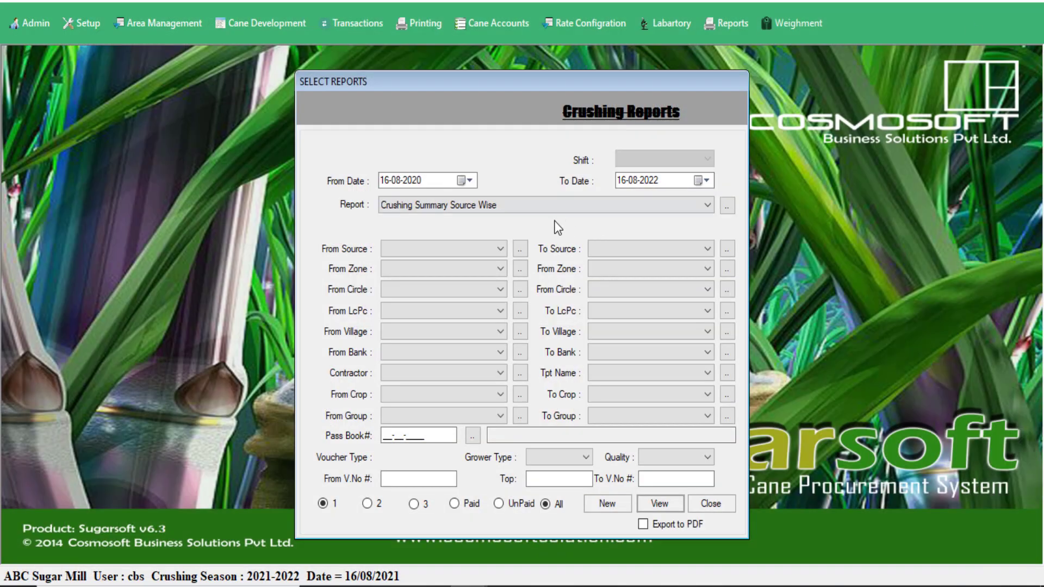
# View the Crushing Sheet Date Wise report for the same period and close it.
pyautogui.click(552, 206)
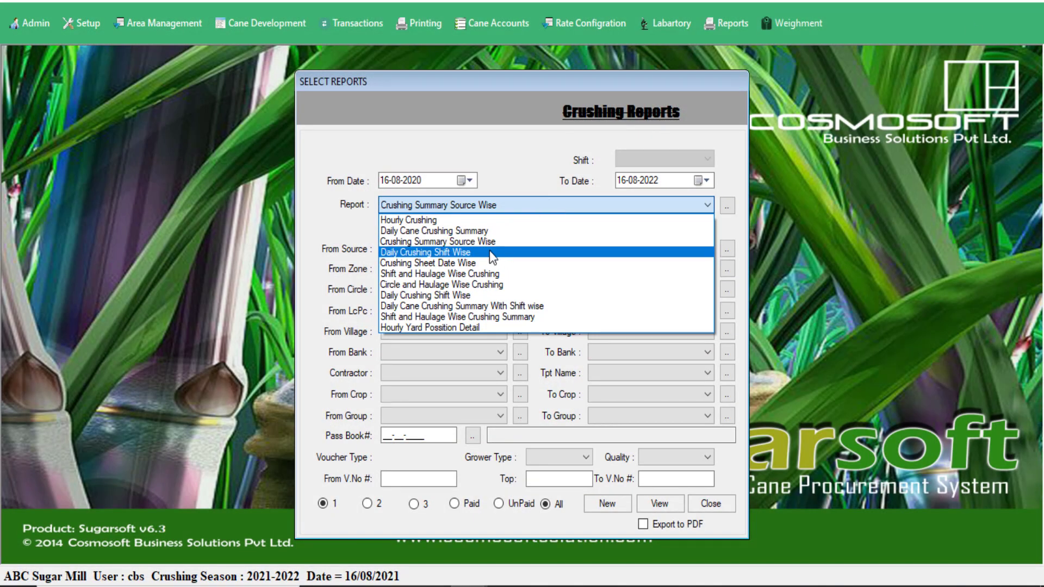
pyautogui.click(486, 265)
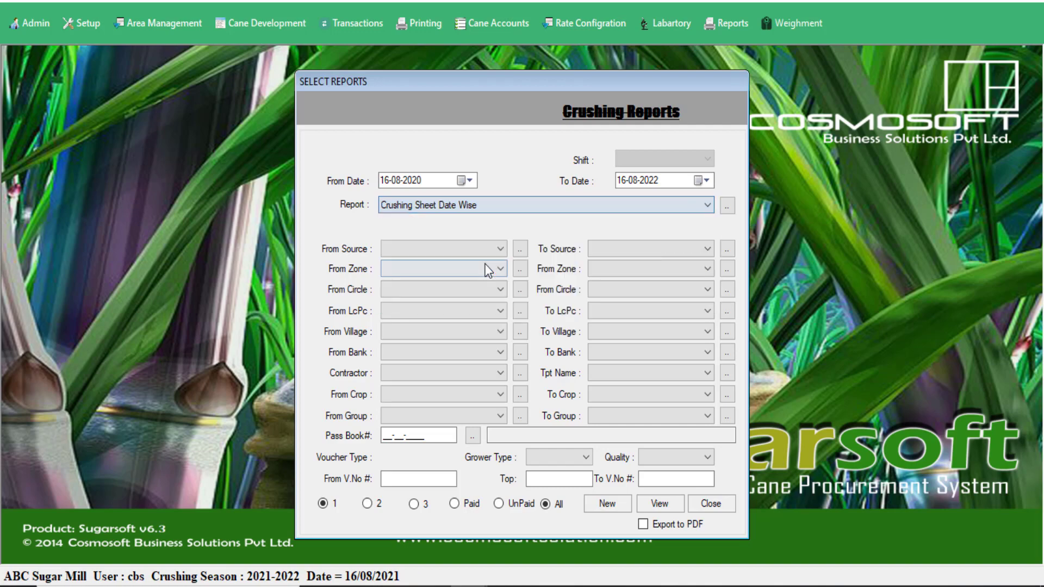
pyautogui.click(660, 504)
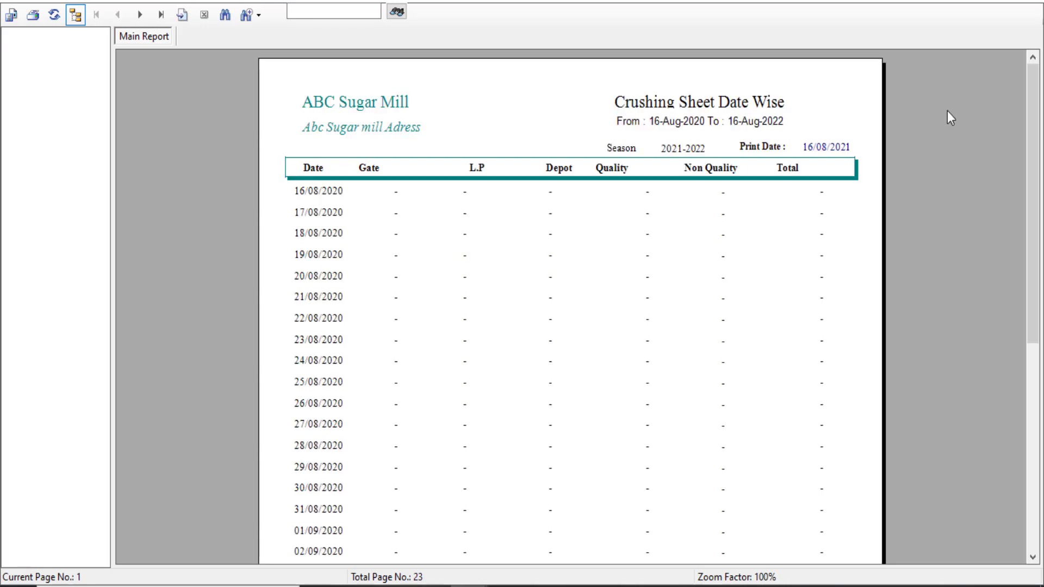
pyautogui.click(1025, 1)
# View the Daily Crushing Shift Wise report listed after Circle and Haulage Wise Crushing, check the cane yard positions and close it.
pyautogui.click(609, 205)
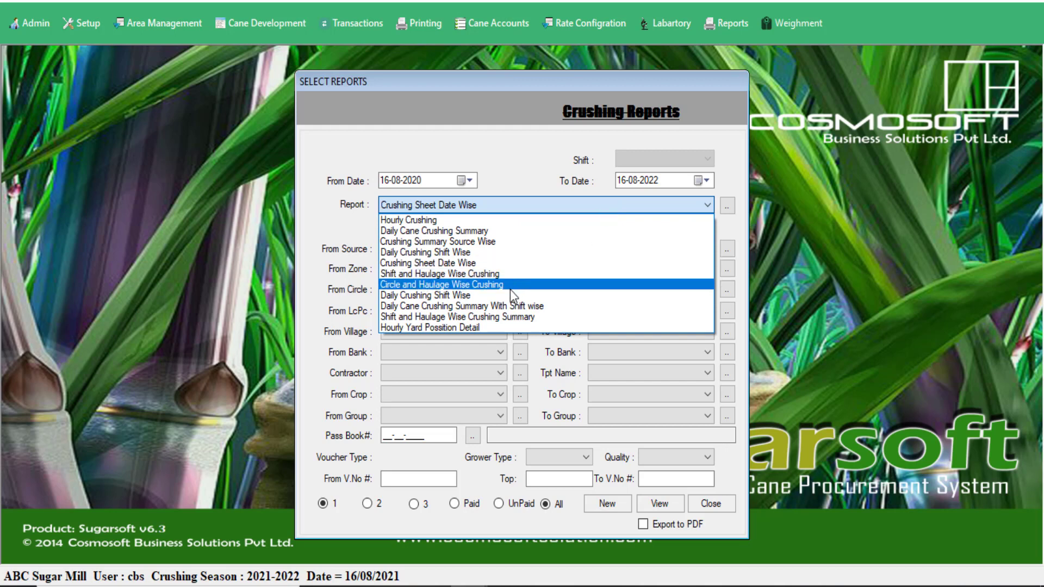
pyautogui.click(511, 296)
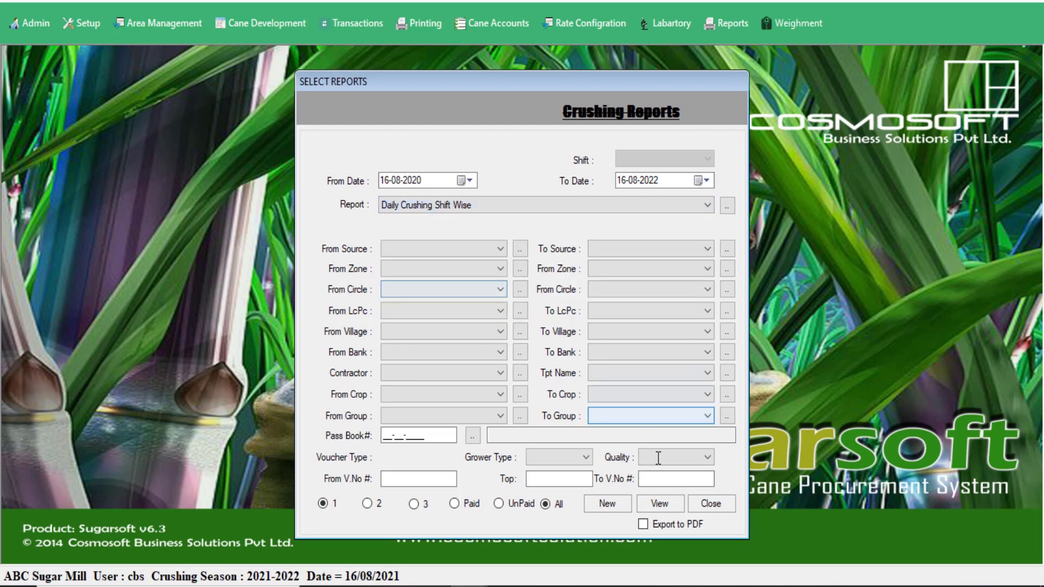
pyautogui.click(664, 508)
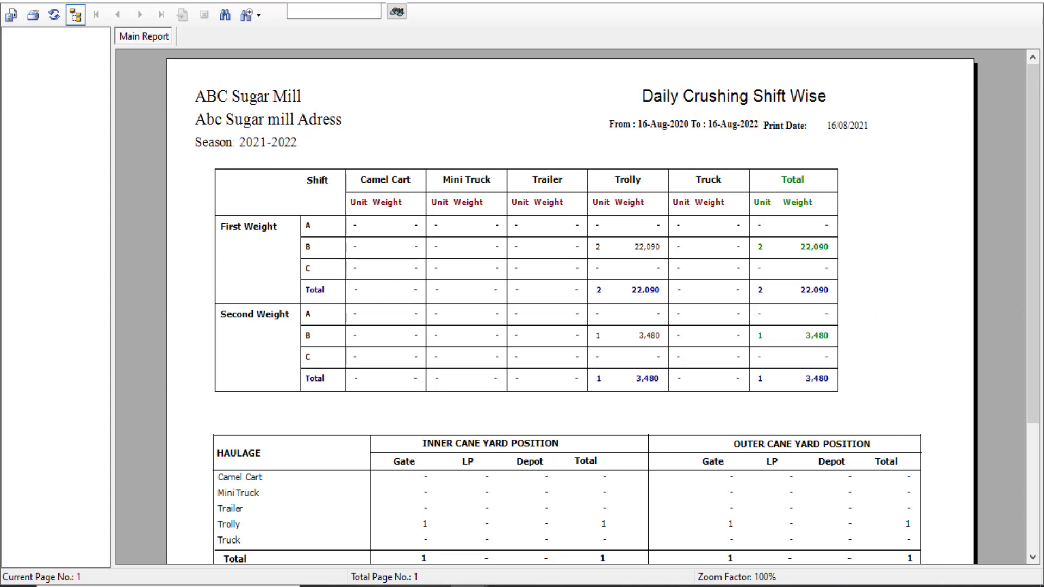
pyautogui.moveTo(1035, 145)
pyautogui.mouseDown()
pyautogui.moveTo(1036, 175)
pyautogui.moveTo(1033, 152)
pyautogui.mouseUp()
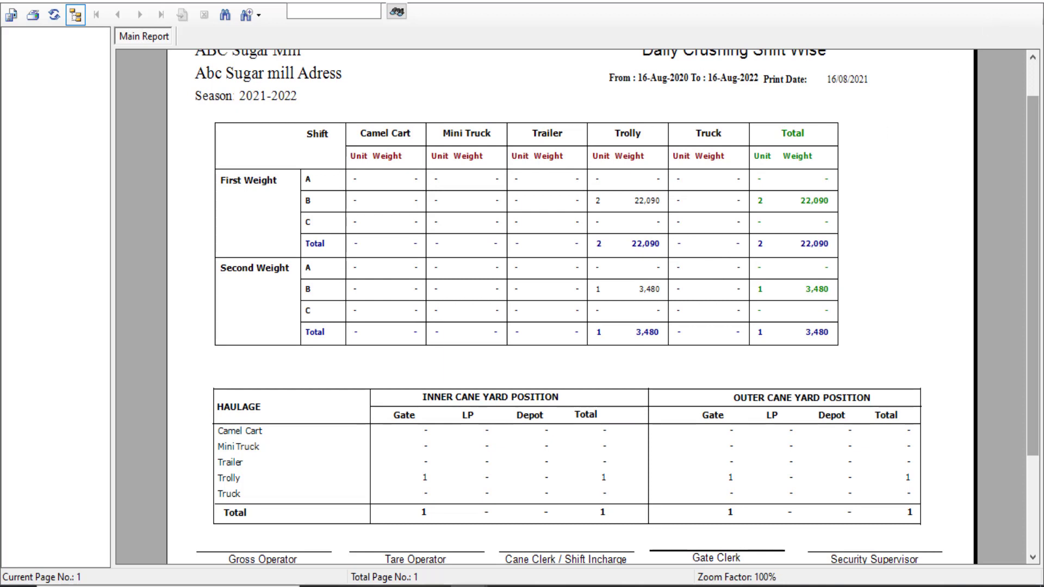
pyautogui.click(1025, 6)
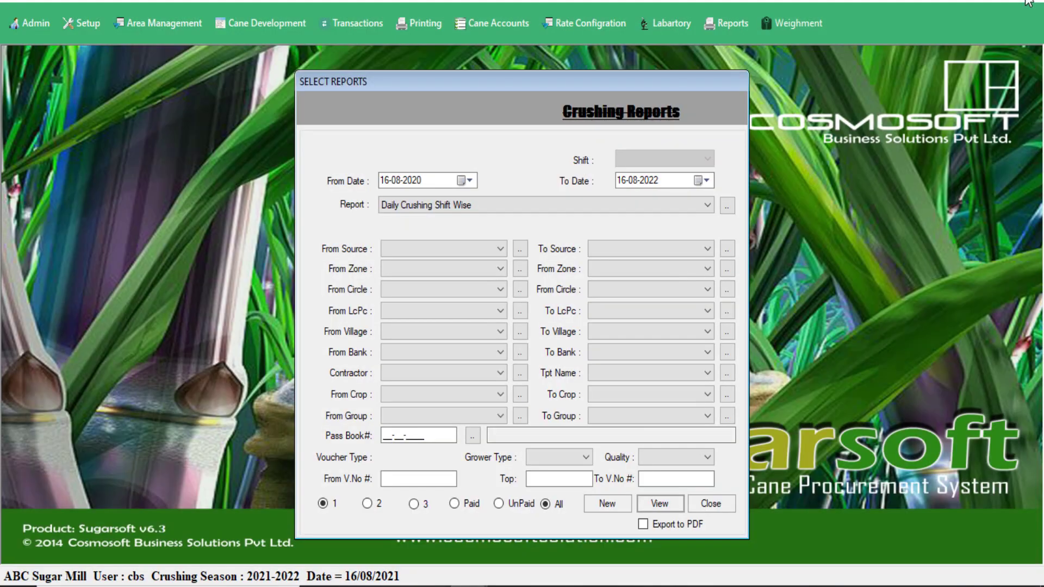
# Close the Crushing report selection window.
pyautogui.click(727, 24)
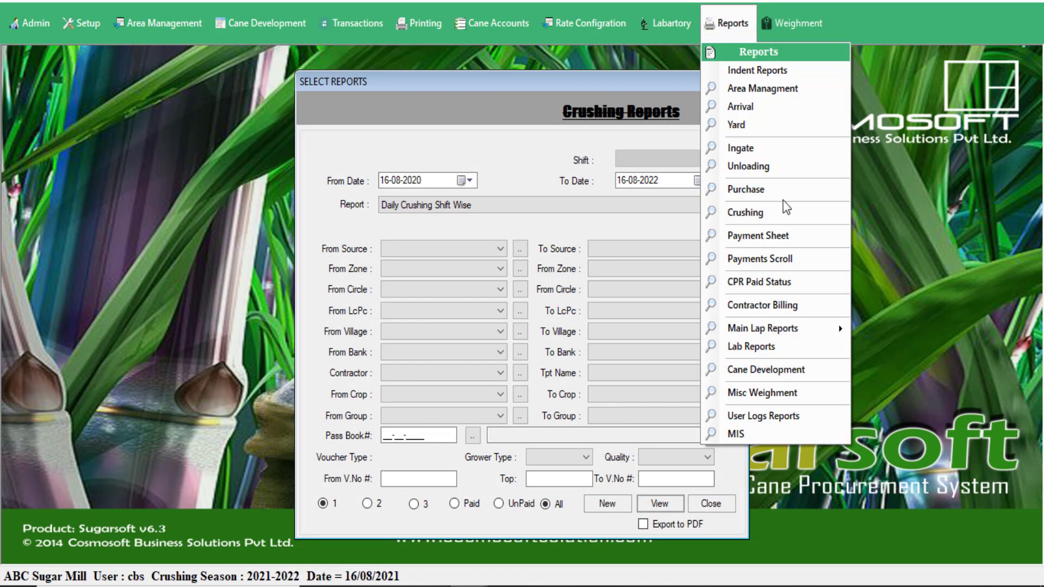
pyautogui.click(494, 11)
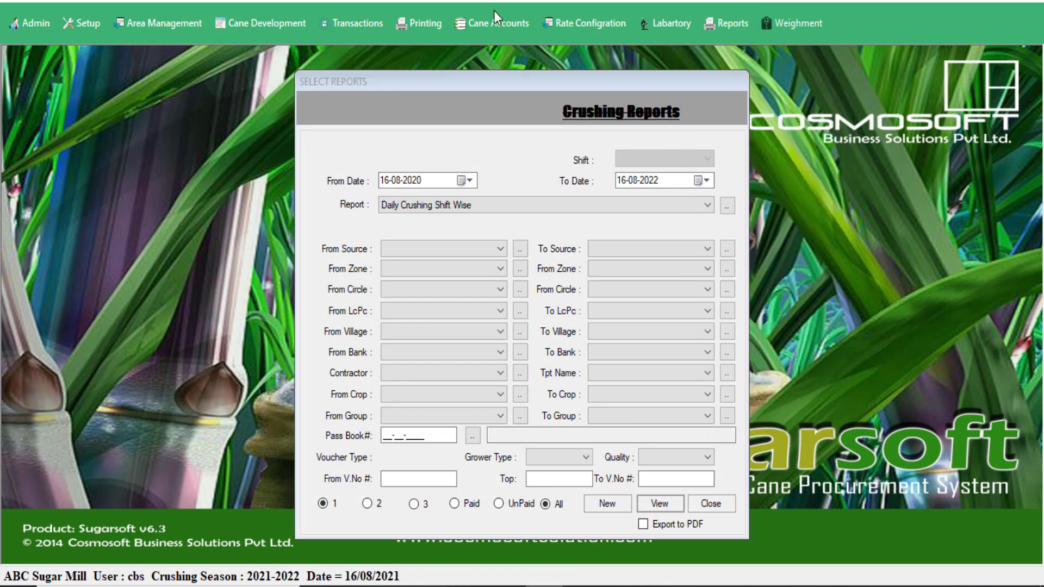
pyautogui.click(715, 505)
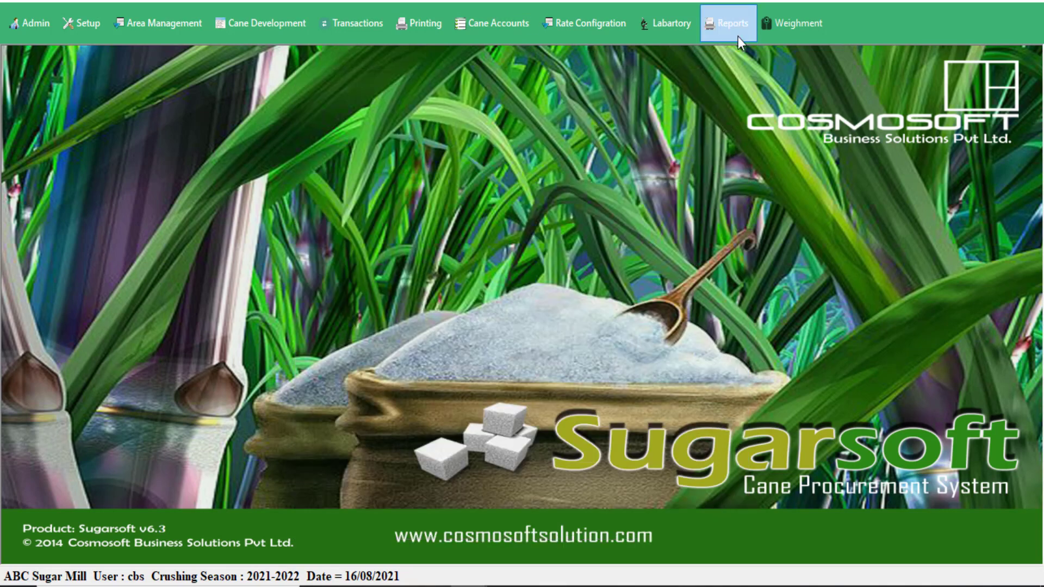
# Open the Cane Development report selection and set the period from 16-08-2020 to 16-08-2022.
pyautogui.click(739, 33)
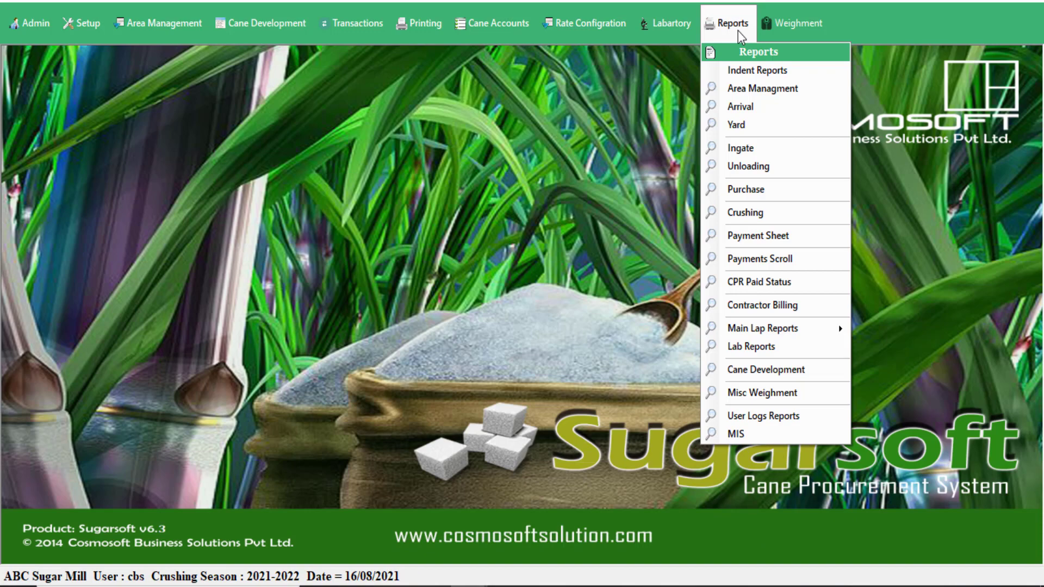
pyautogui.click(796, 370)
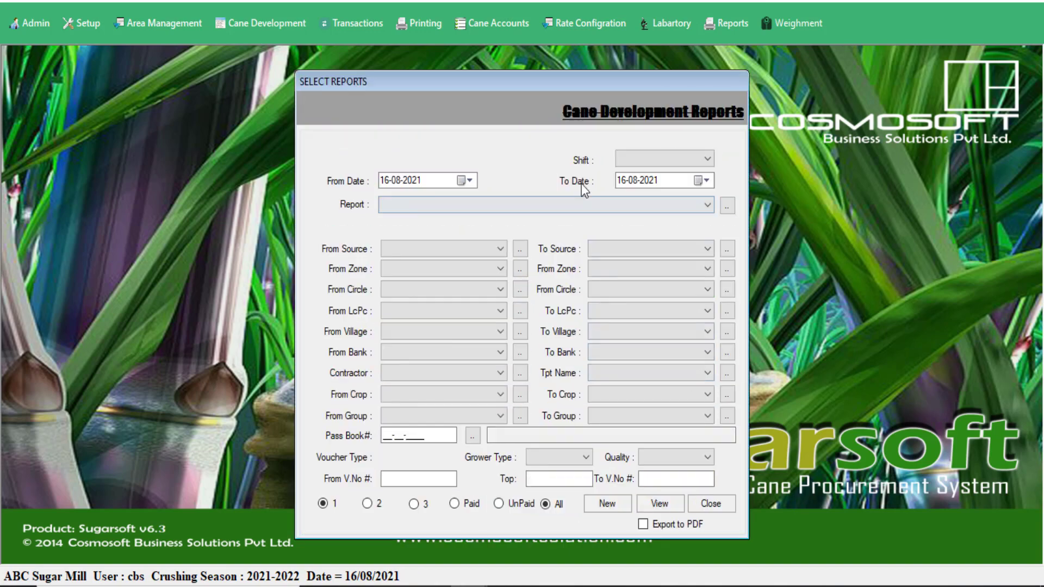
pyautogui.click(436, 179)
pyautogui.press('Up')
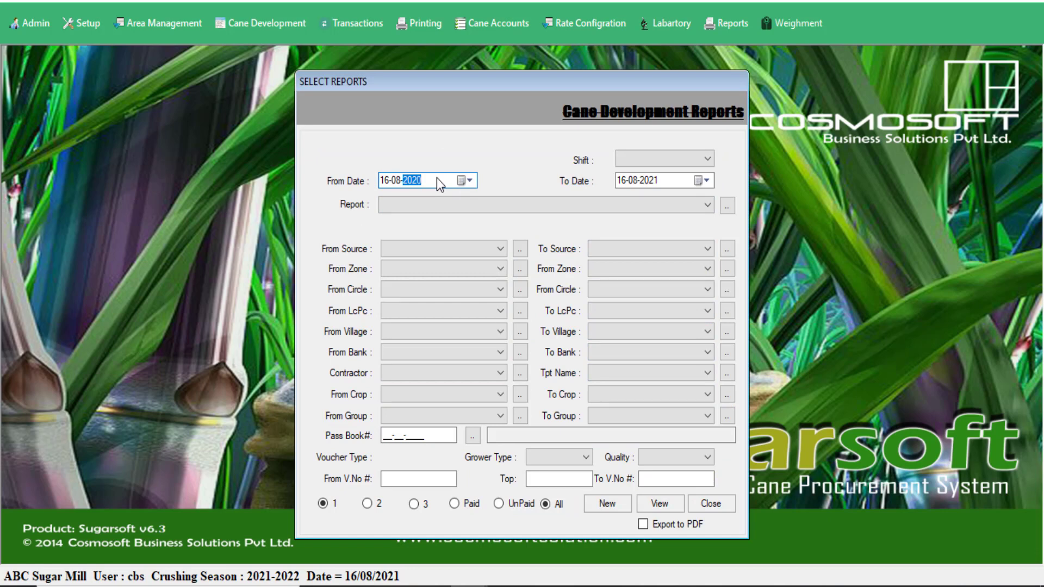
pyautogui.click(667, 184)
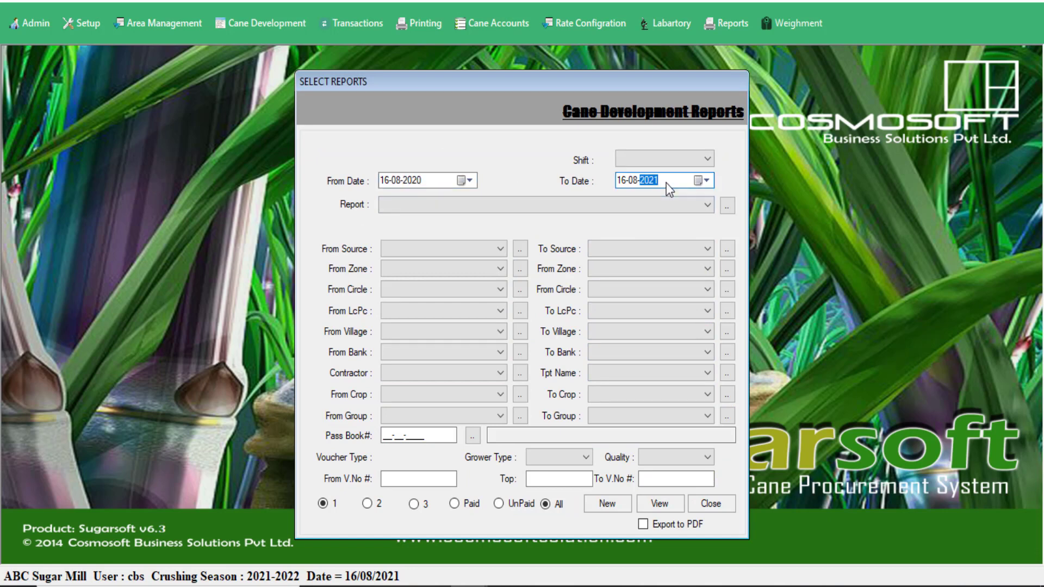
# View the Land Holding Grower Wise report for the set period and close it.
pyautogui.click(655, 203)
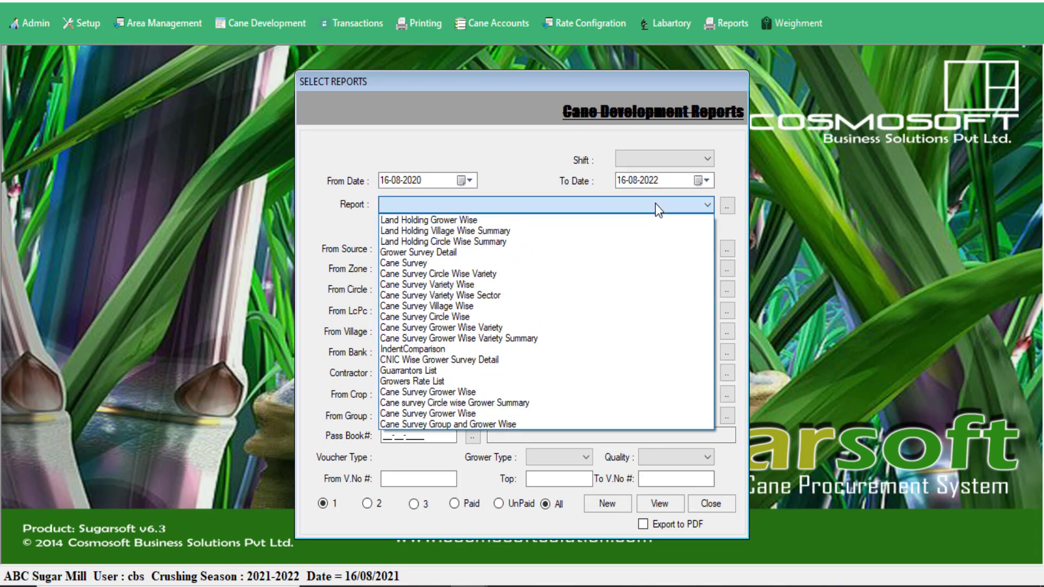
pyautogui.click(575, 220)
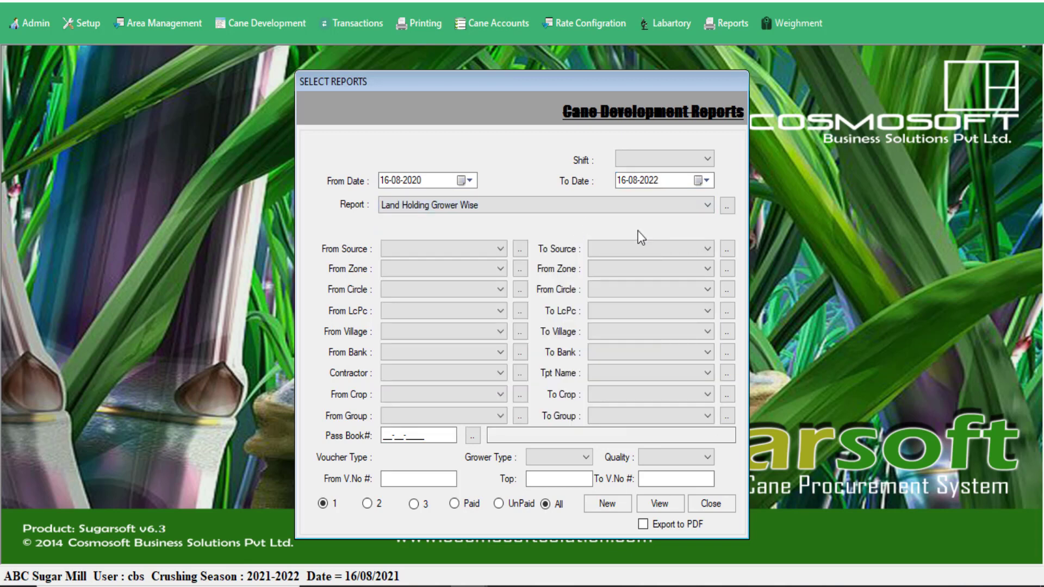
pyautogui.click(670, 508)
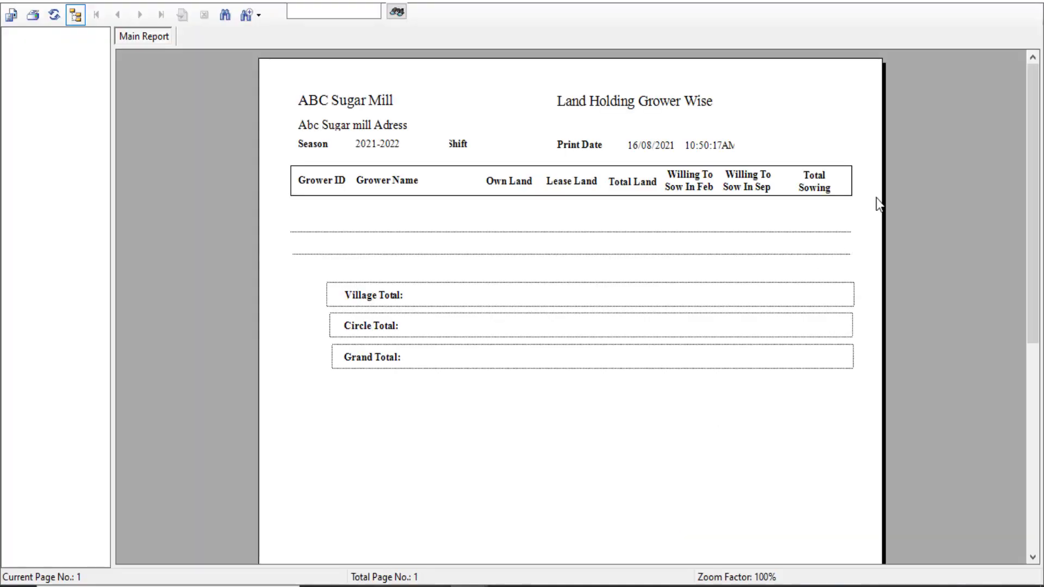
pyautogui.click(1018, 9)
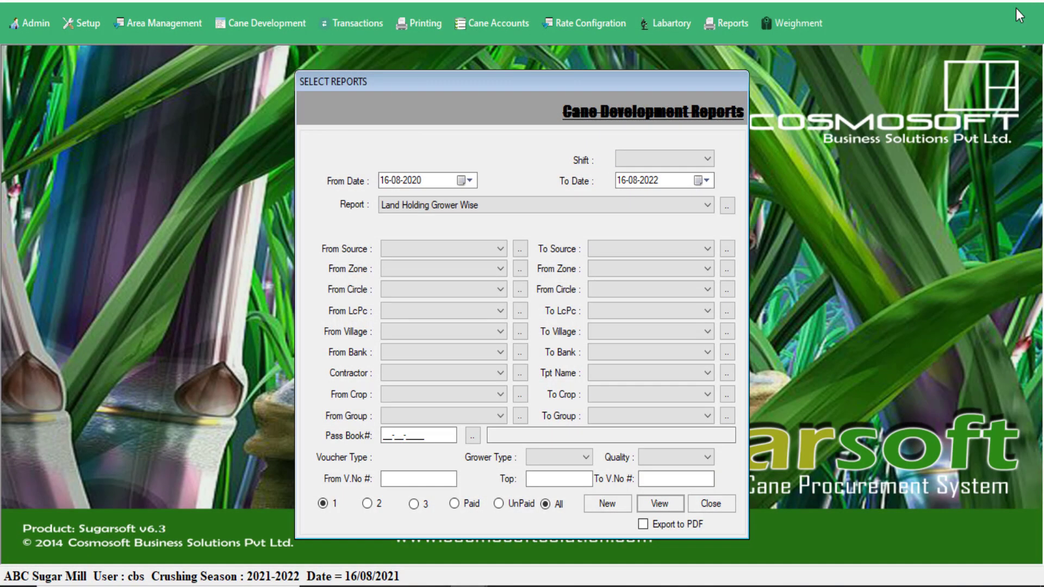
# View the Land Holding Village Wise Summary report for the same period and close it.
pyautogui.click(572, 210)
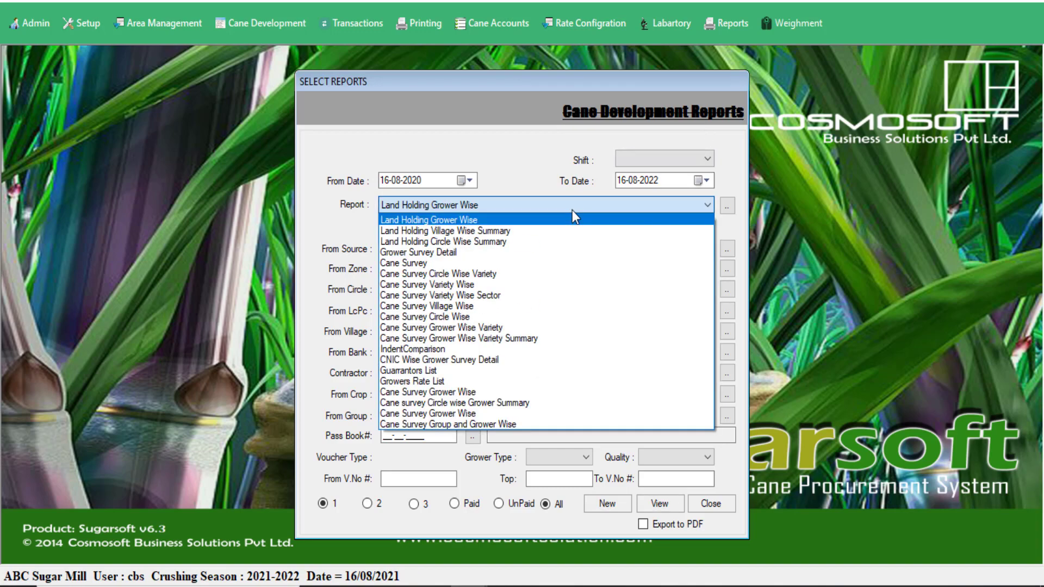
pyautogui.click(553, 233)
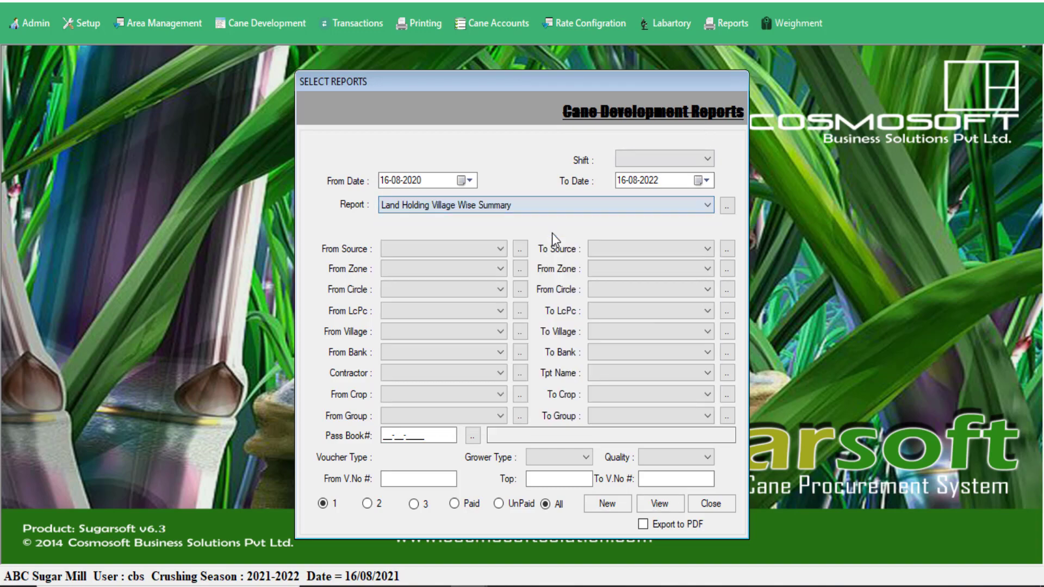
pyautogui.click(659, 504)
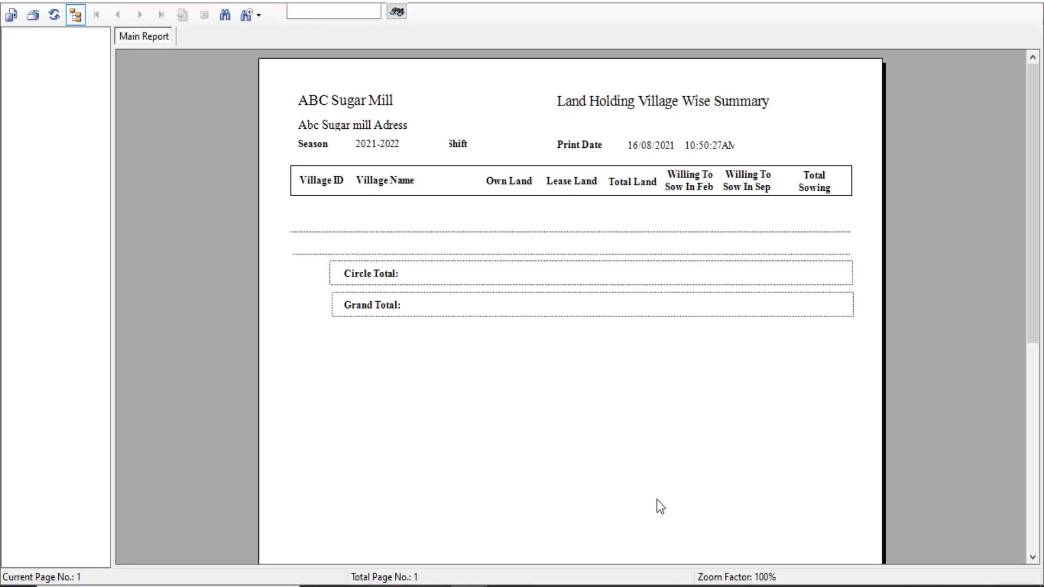
pyautogui.click(1027, 4)
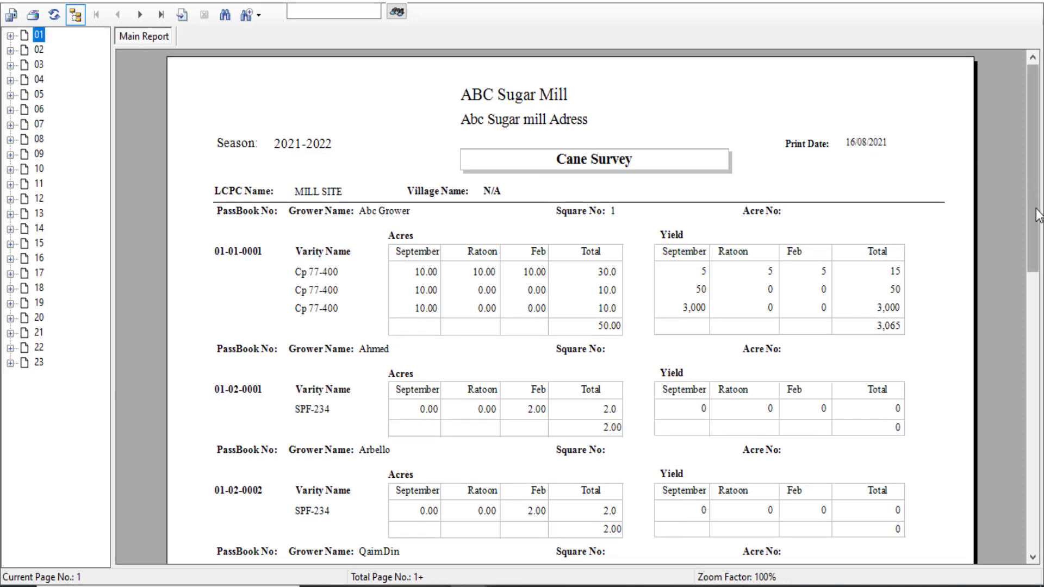
# Examine the grower acreage and yield entries in the Cane Survey report, check the grand total on its last page and close it.
pyautogui.scroll(-1, 1037, 215)
pyautogui.moveTo(1037, 214); pyautogui.dragTo(1038, 282)
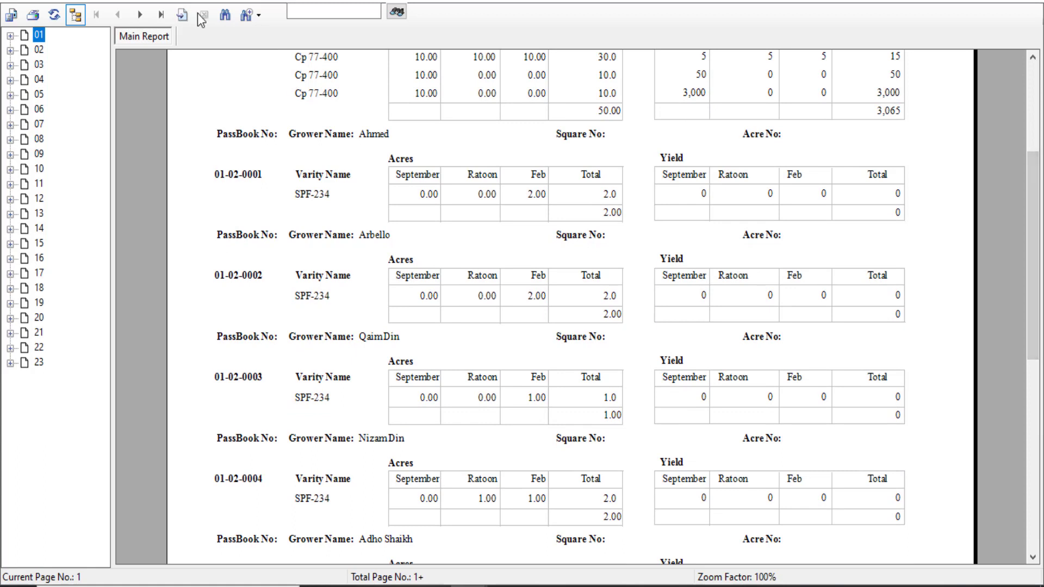
pyautogui.click(162, 15)
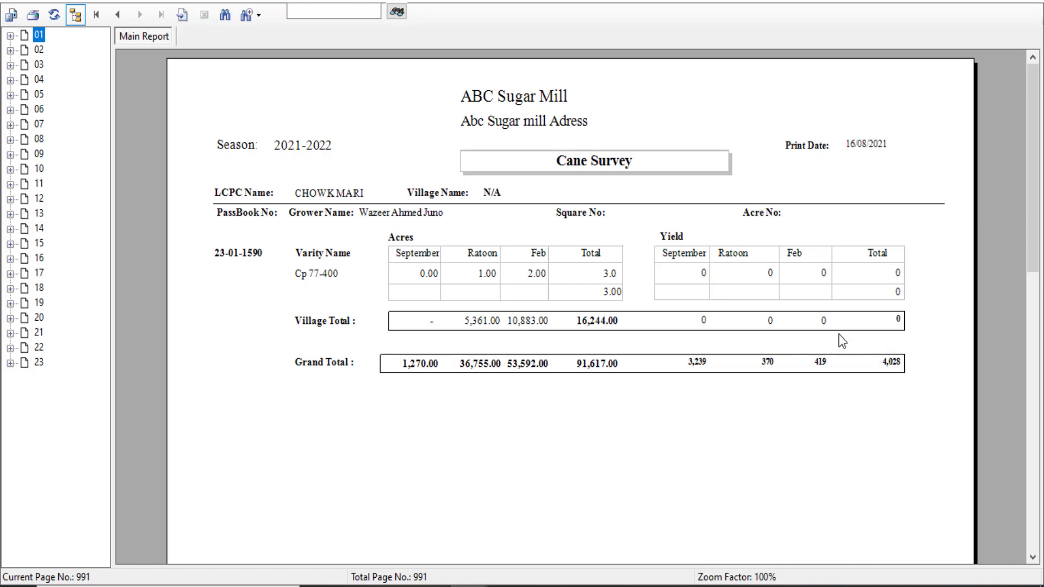
pyautogui.click(1028, 1)
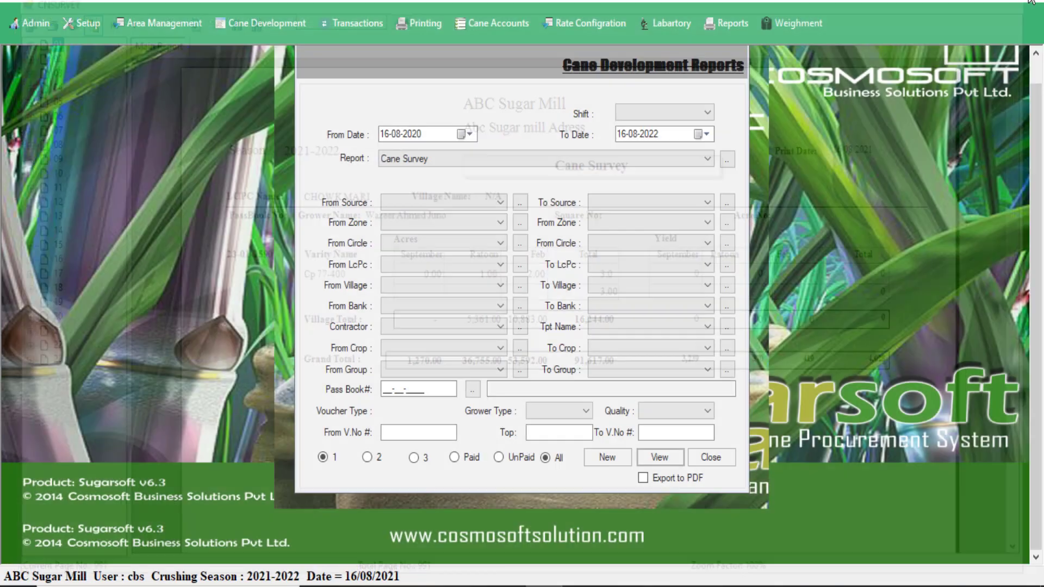
# View the Cane Survey Circle Wise Variety report and close it.
pyautogui.click(536, 159)
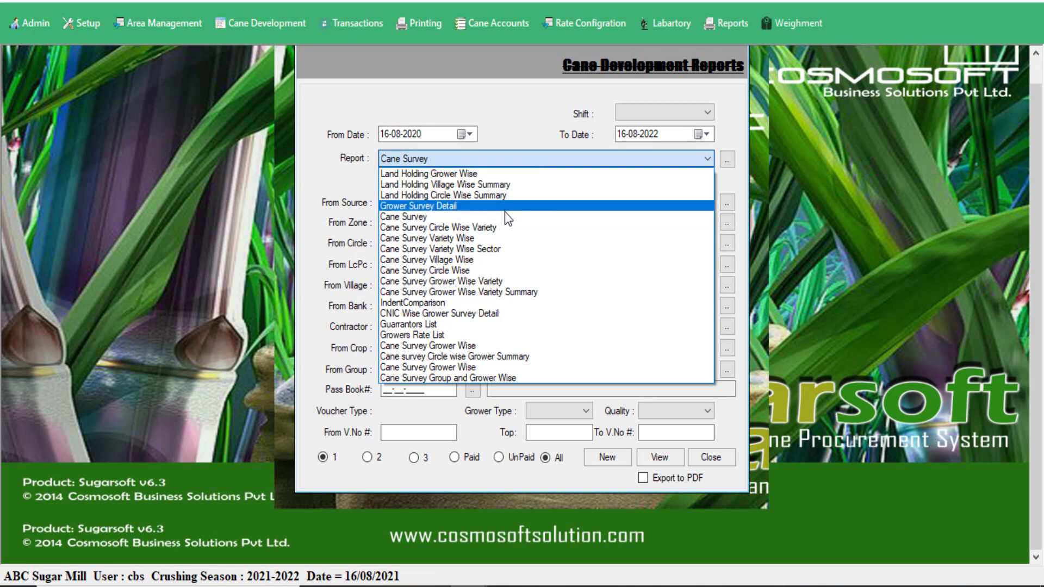
pyautogui.click(502, 227)
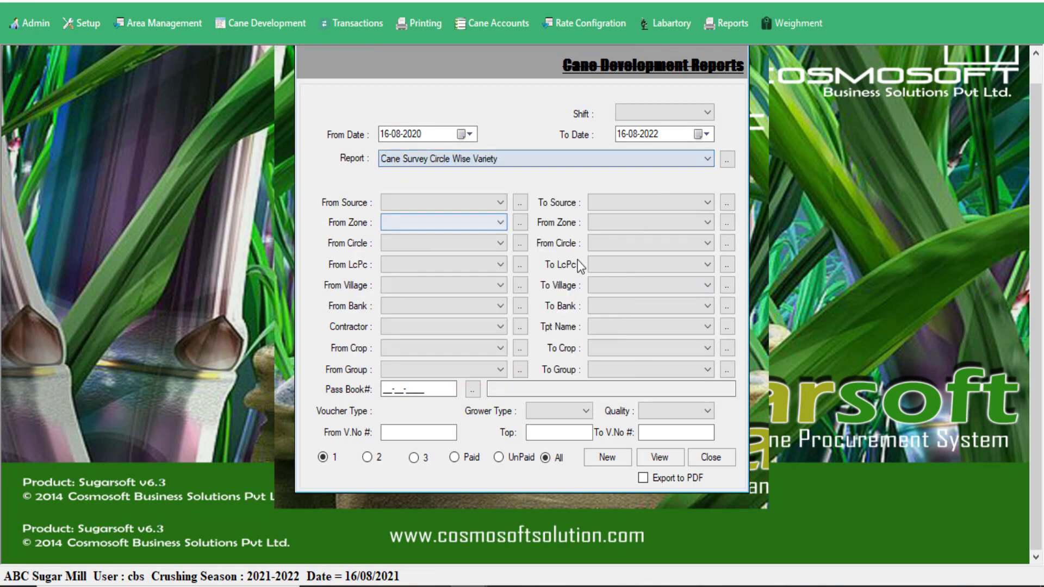
pyautogui.click(659, 457)
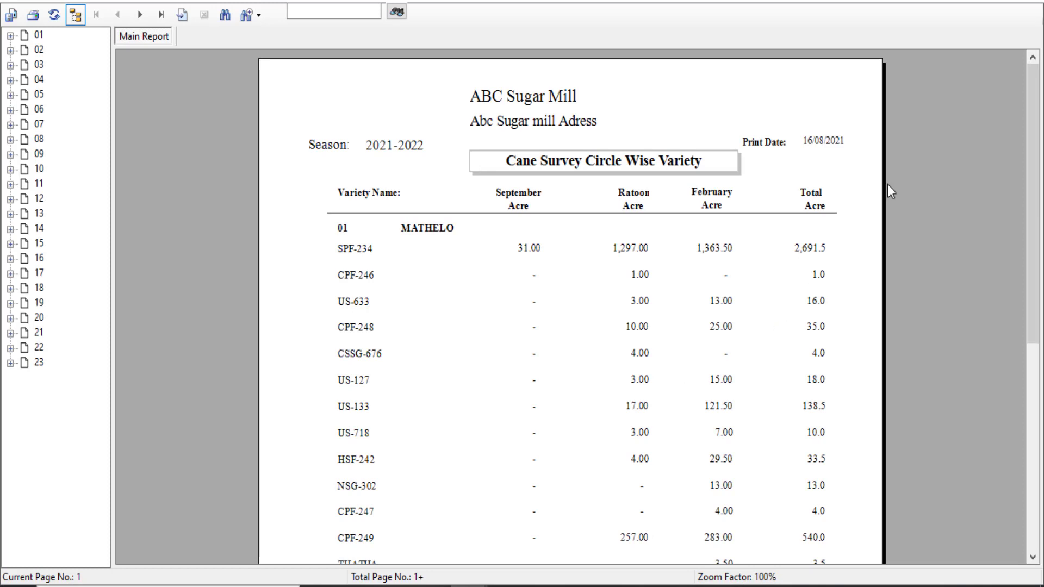
pyautogui.click(1031, 4)
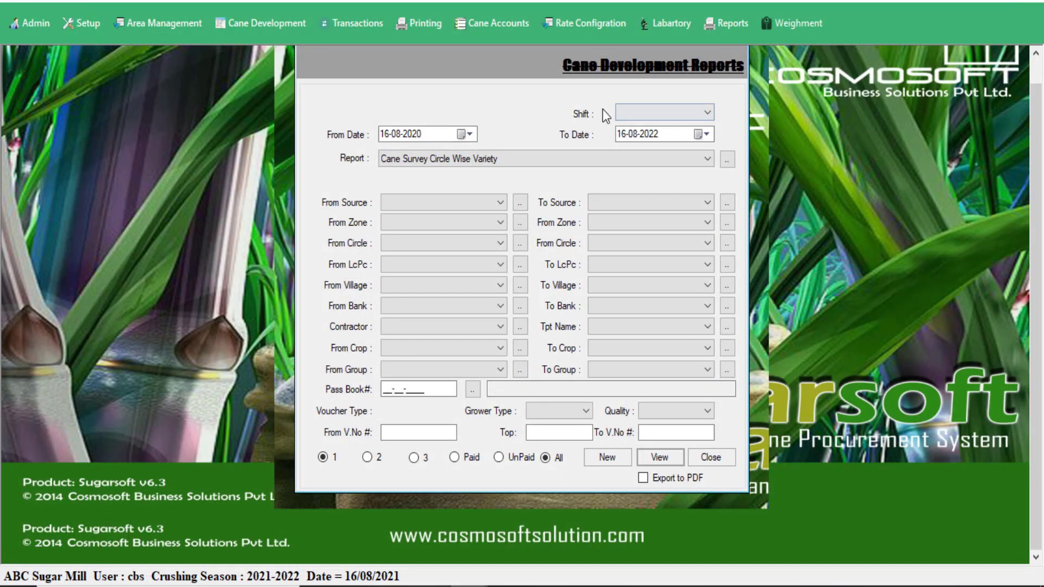
# View the Cane Survey Variety Wise report with its acreage shares per variety and close it.
pyautogui.click(555, 158)
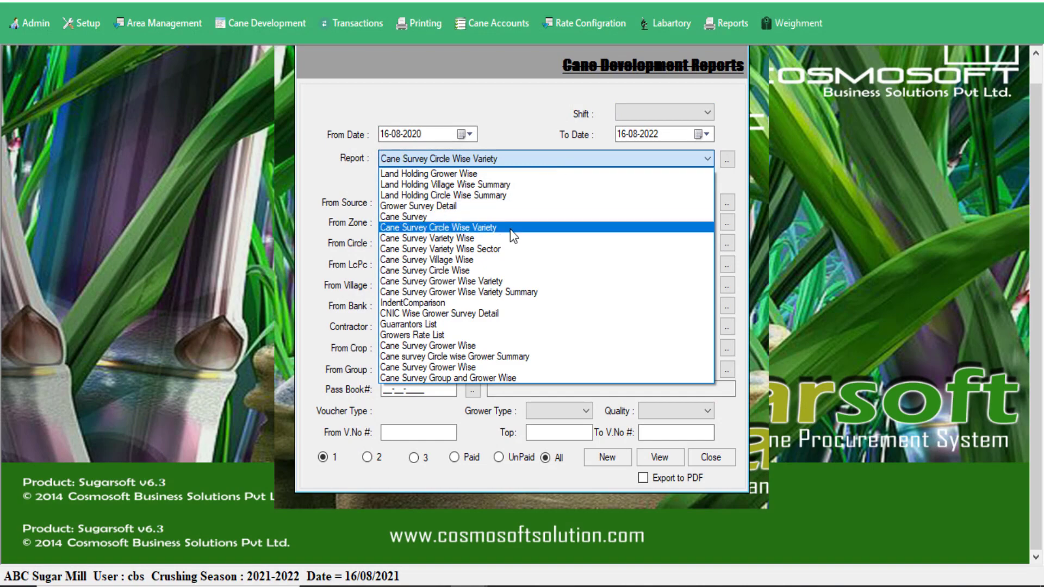
pyautogui.click(507, 238)
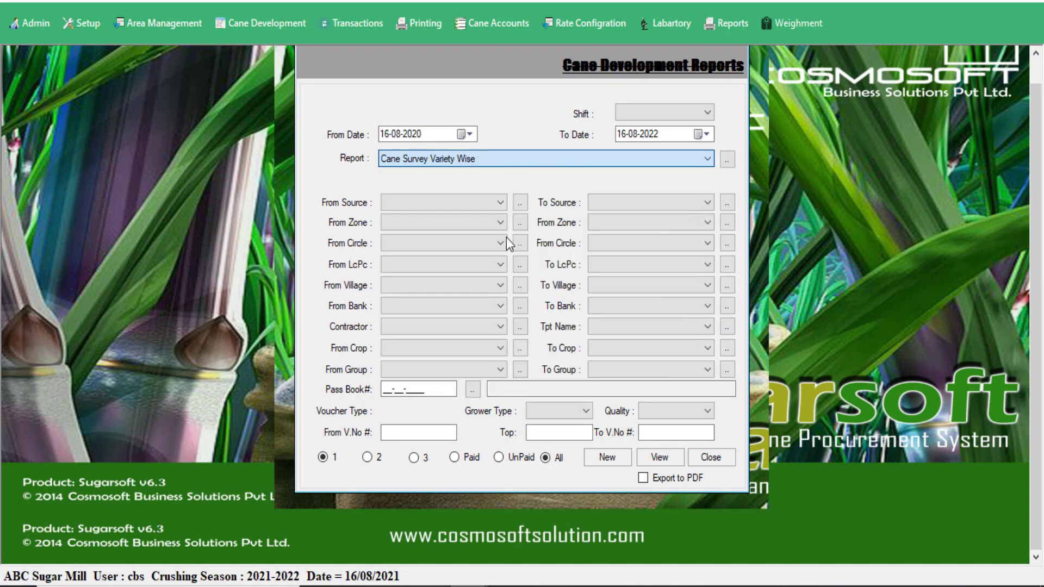
pyautogui.click(659, 457)
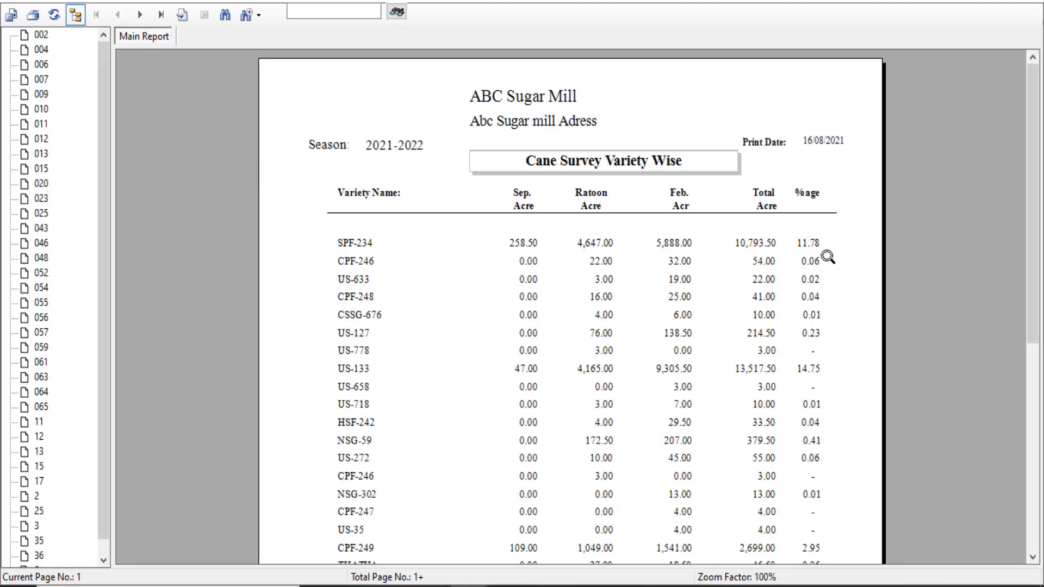
pyautogui.click(1018, 3)
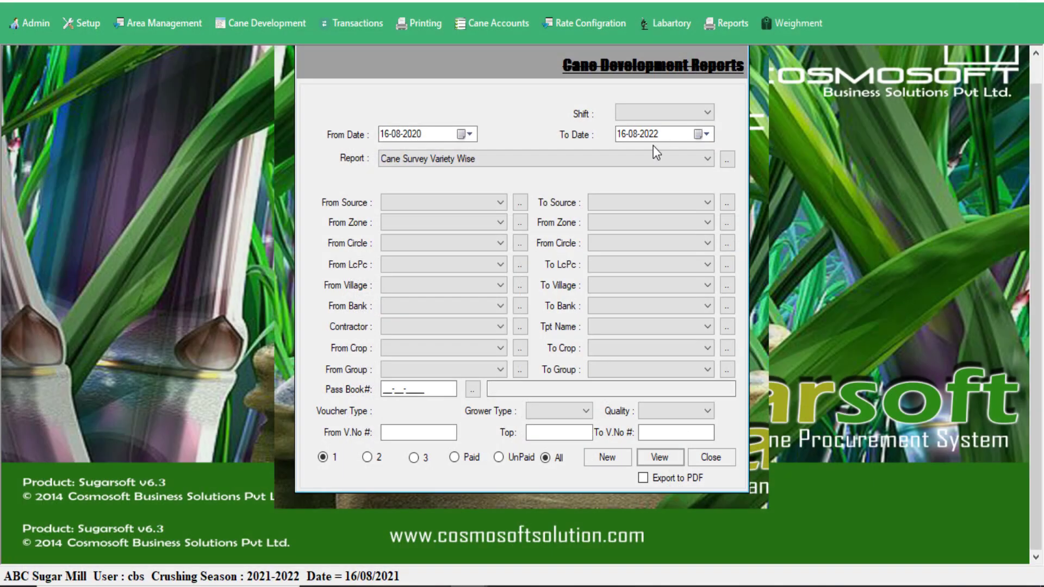
# View the Cane Survey Circle Wise report, compare expected and actual supply per circle, and close it.
pyautogui.click(631, 153)
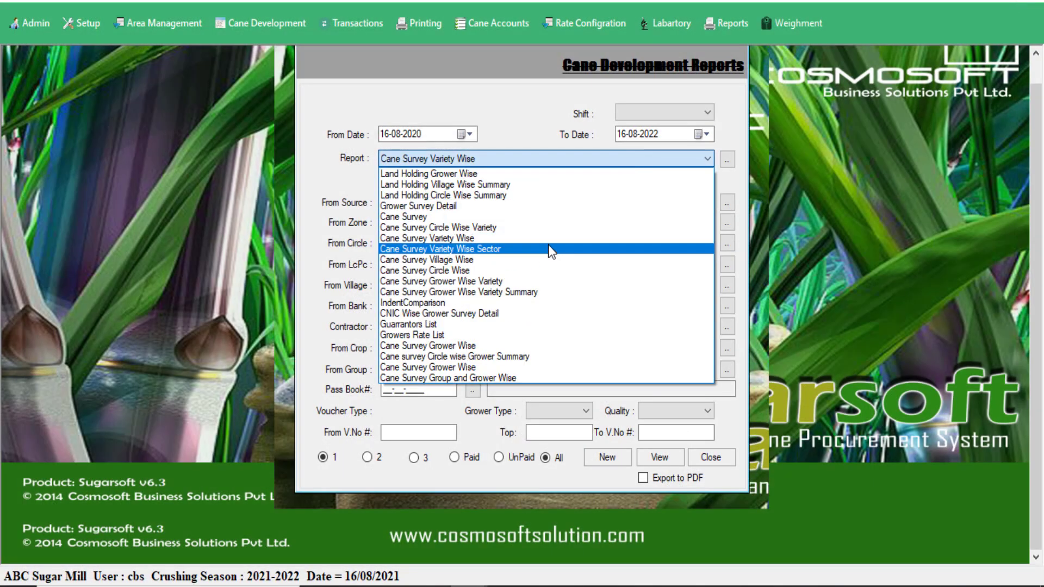
pyautogui.click(531, 272)
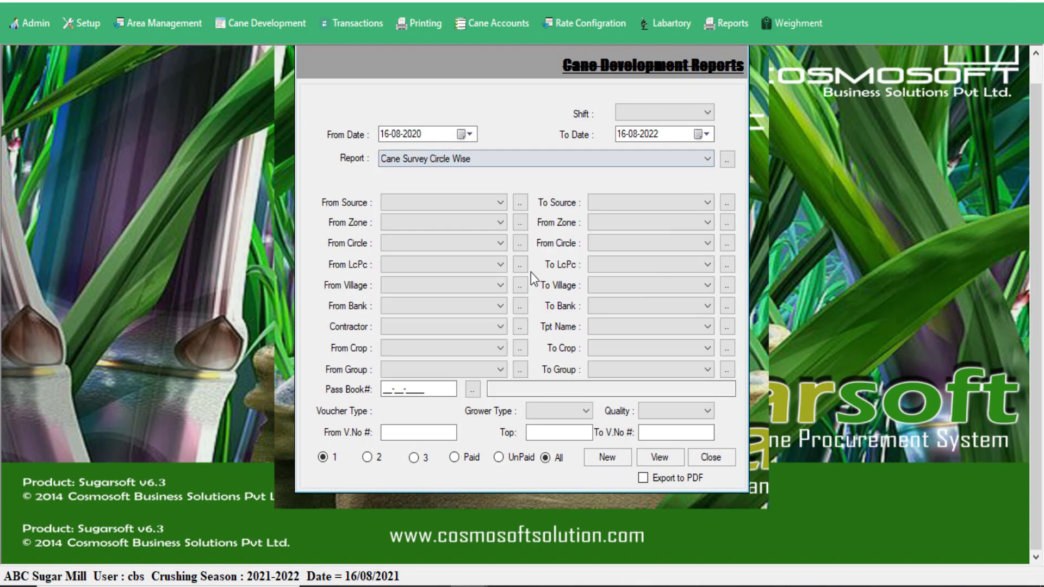
pyautogui.click(659, 457)
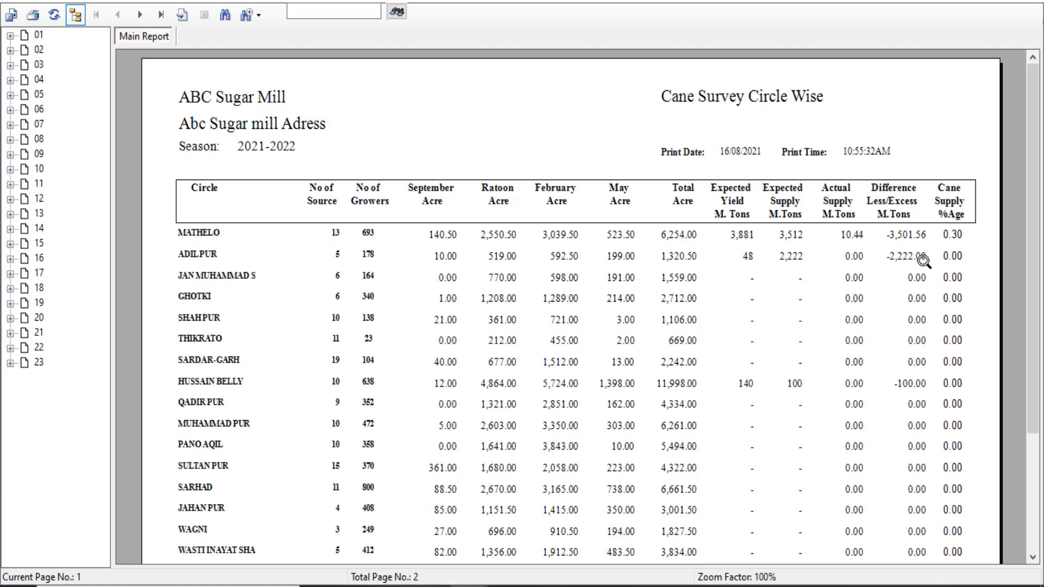
pyautogui.click(1033, 3)
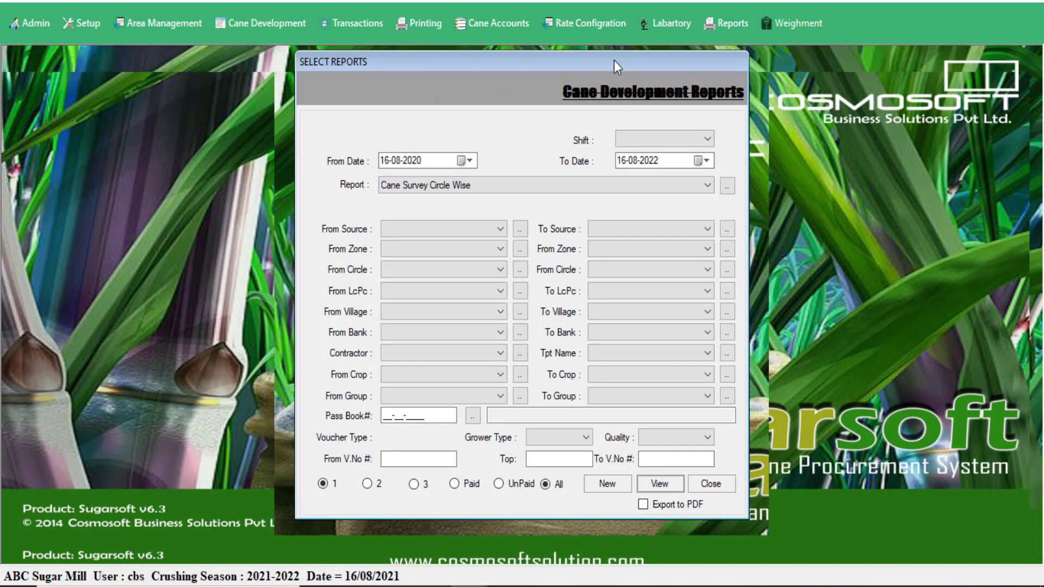
# Close the Cane Development report selection and open the Payment Sheet report selection.
pyautogui.moveTo(614, 61); pyautogui.dragTo(506, 61)
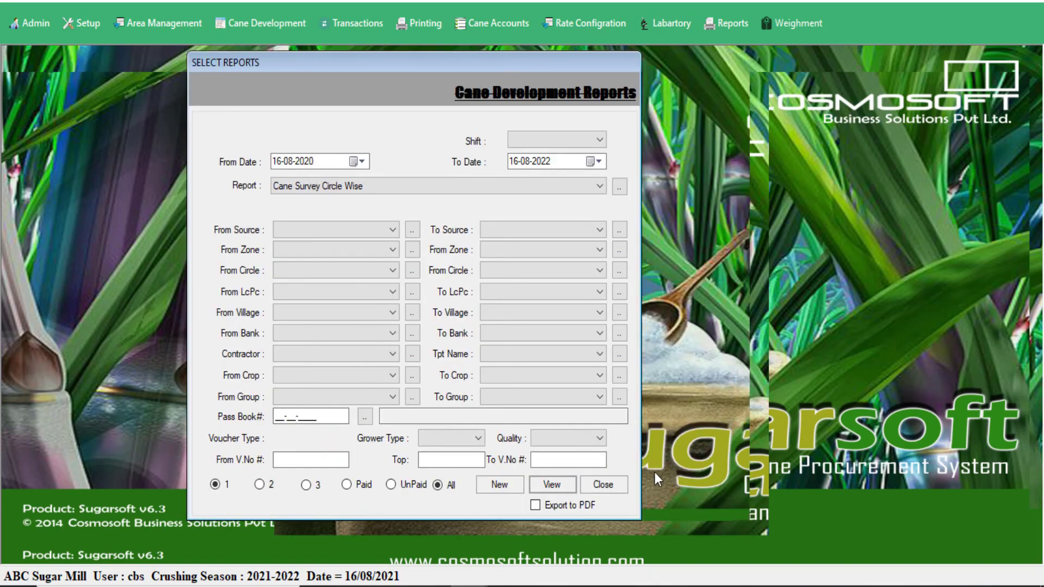
pyautogui.click(613, 485)
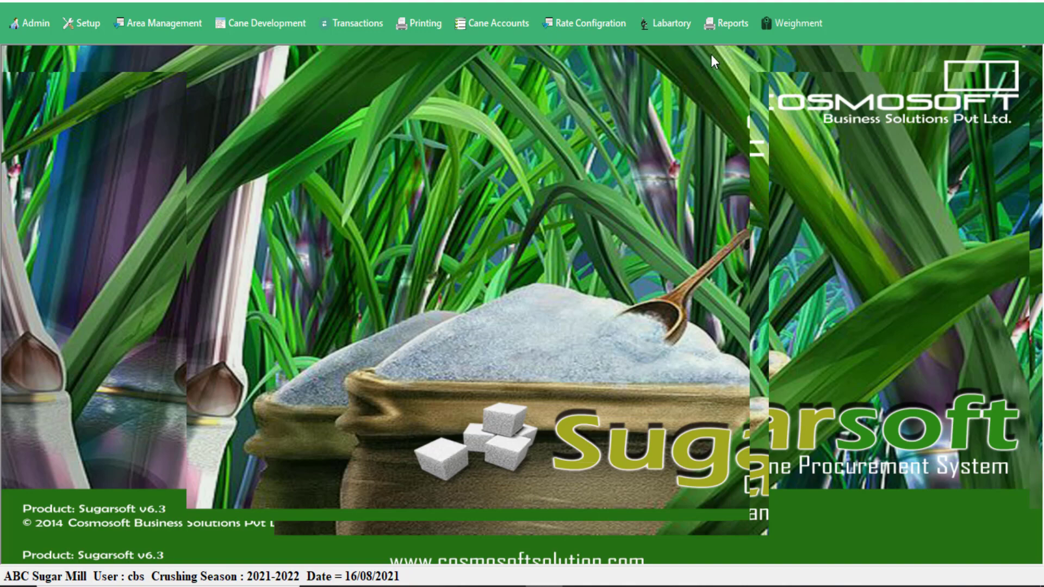
pyautogui.click(725, 35)
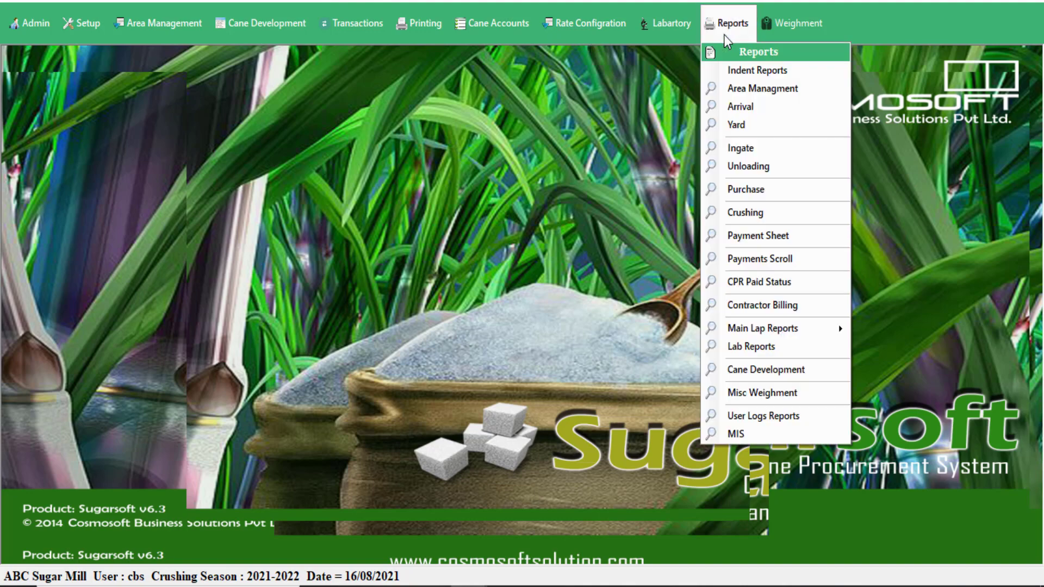
pyautogui.click(792, 236)
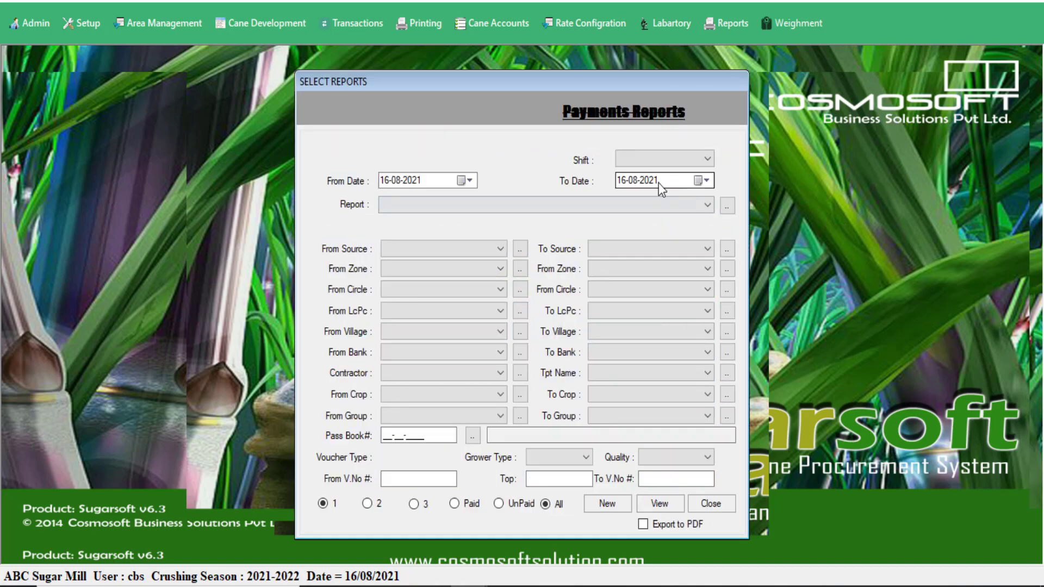
# Set the Payments report period from 16-08-2020 to 16-08-2022.
pyautogui.click(429, 181)
pyautogui.press('Left')
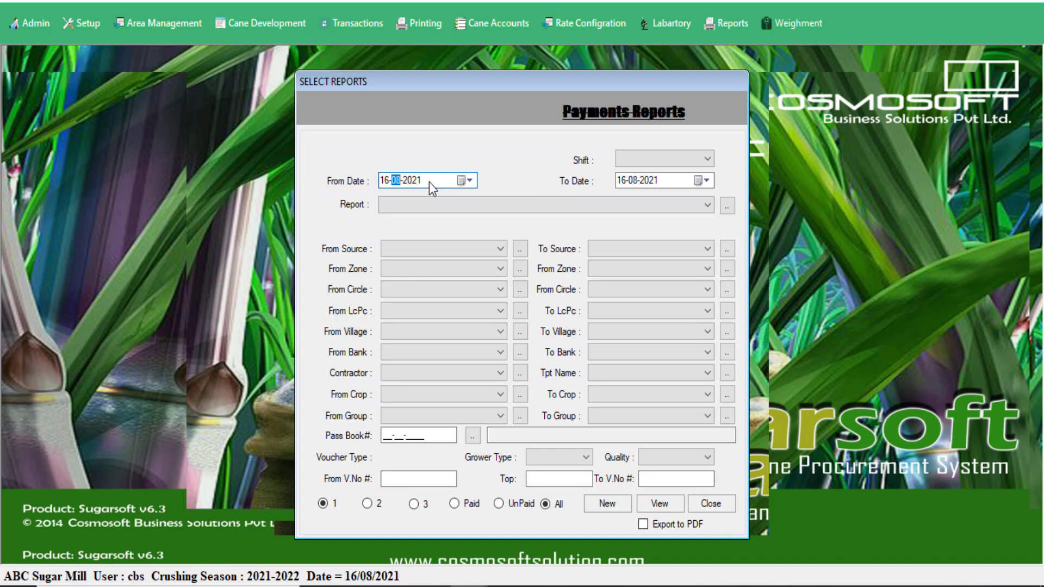
pyautogui.press('Right')
pyautogui.click(667, 181)
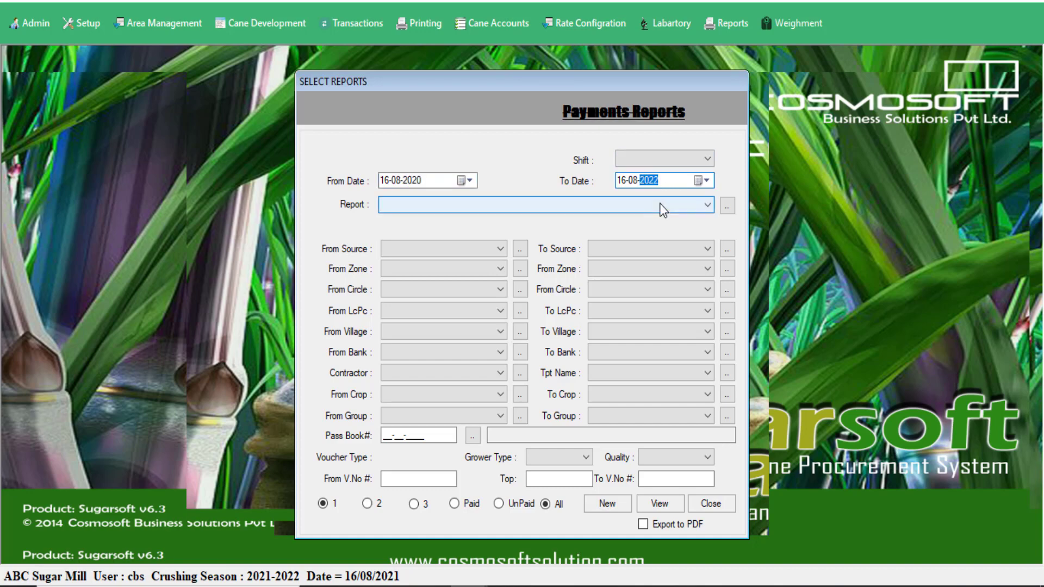
# View the Payment Sheet Circle Wise report for all payments in the period and close it.
pyautogui.click(659, 203)
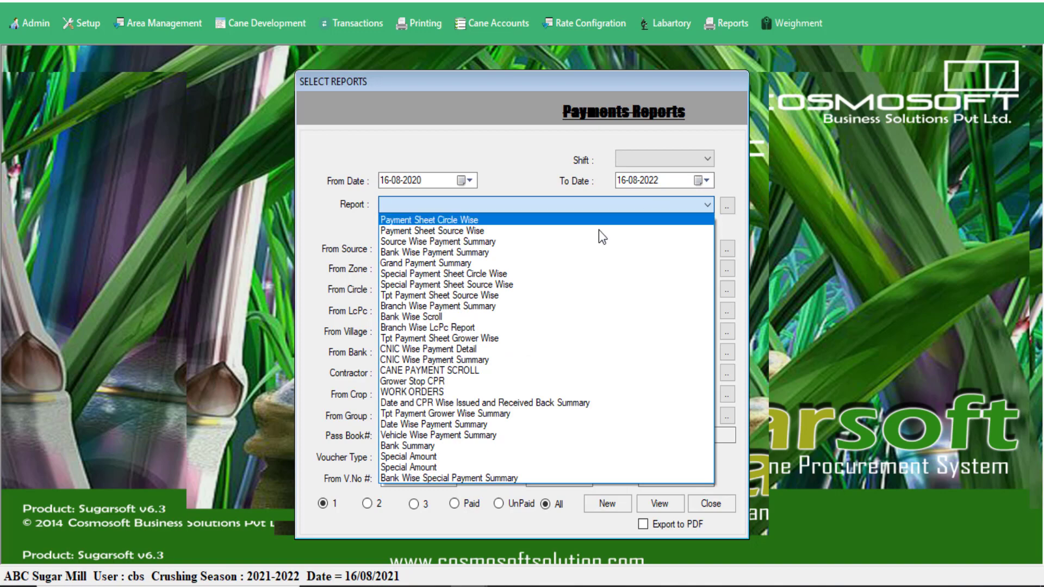
pyautogui.click(563, 219)
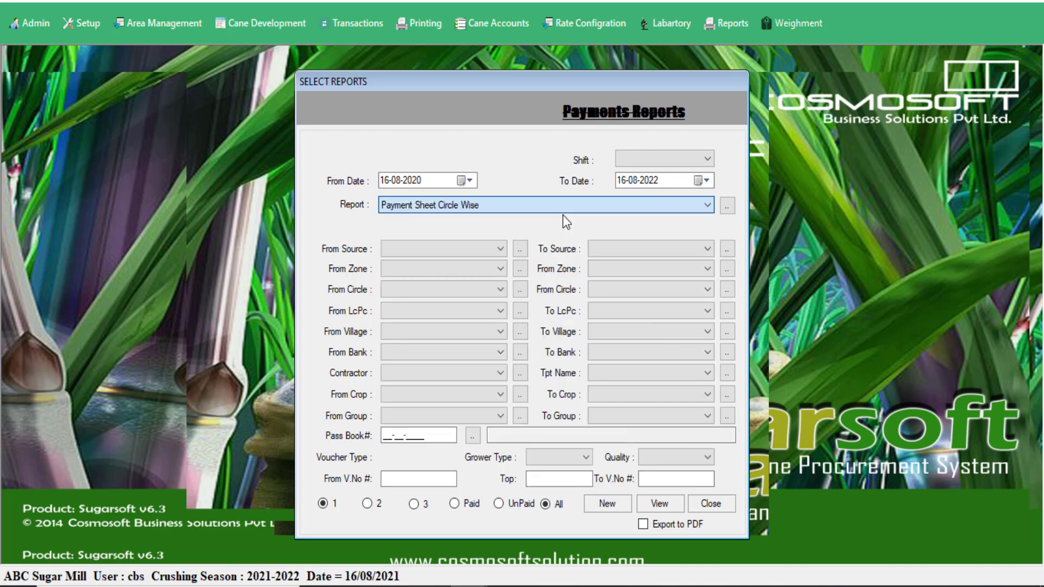
pyautogui.click(671, 499)
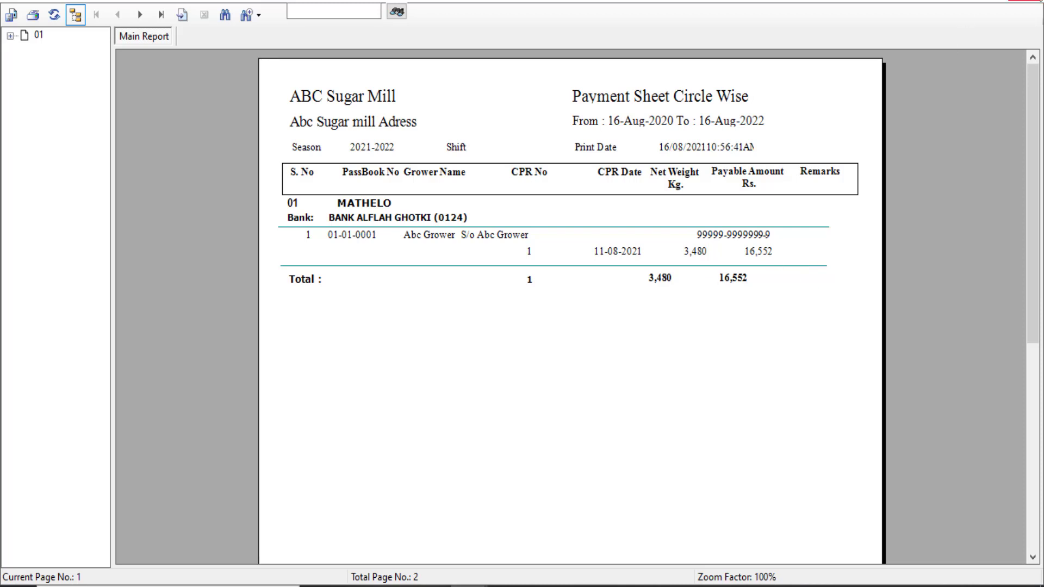
pyautogui.click(967, 11)
# Restrict the Payment Sheet Circle Wise report to Paid entries, view it and close it.
pyautogui.click(499, 504)
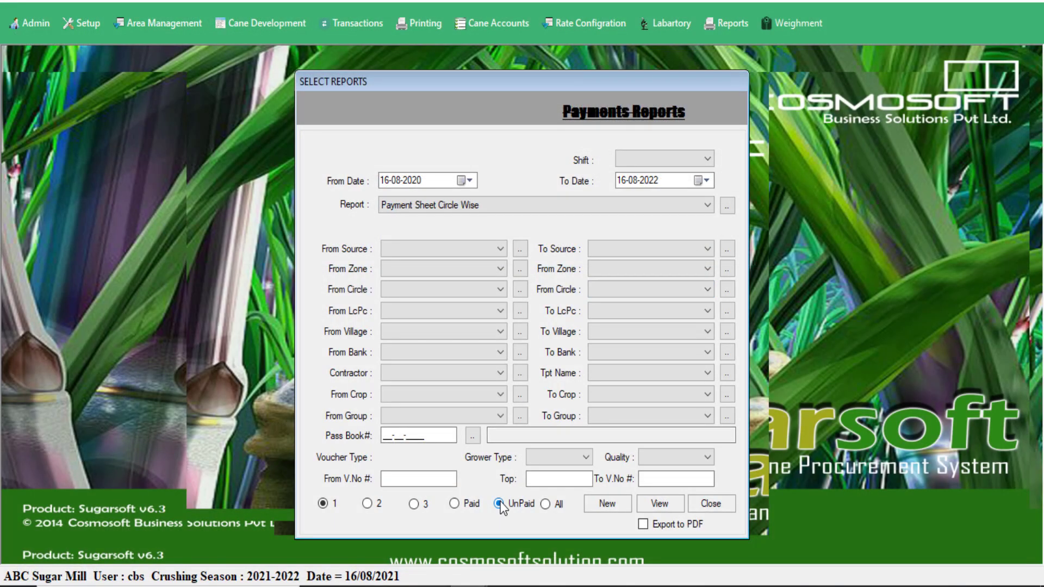
pyautogui.click(462, 505)
pyautogui.click(662, 505)
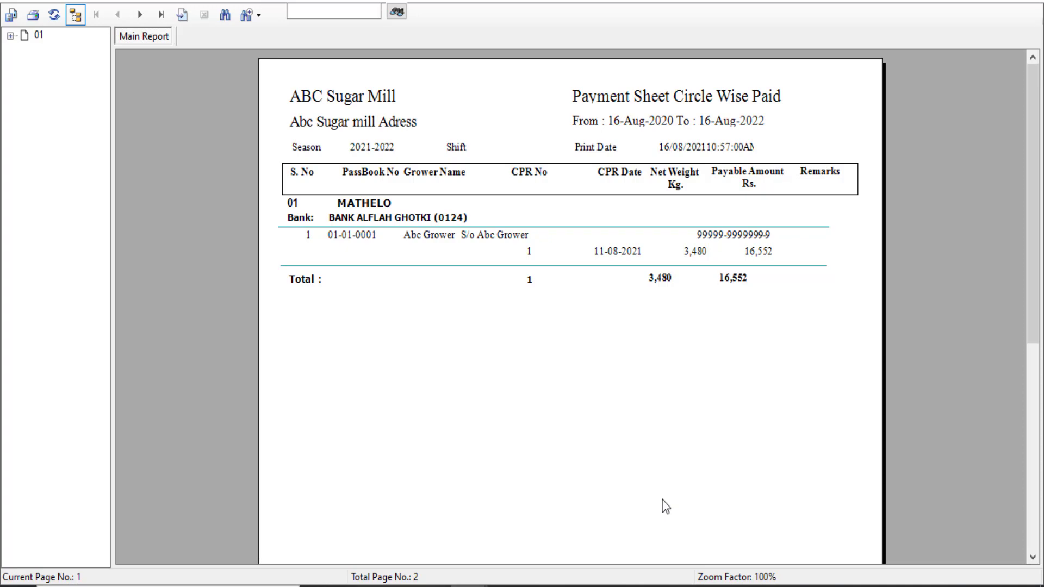
pyautogui.click(1031, 3)
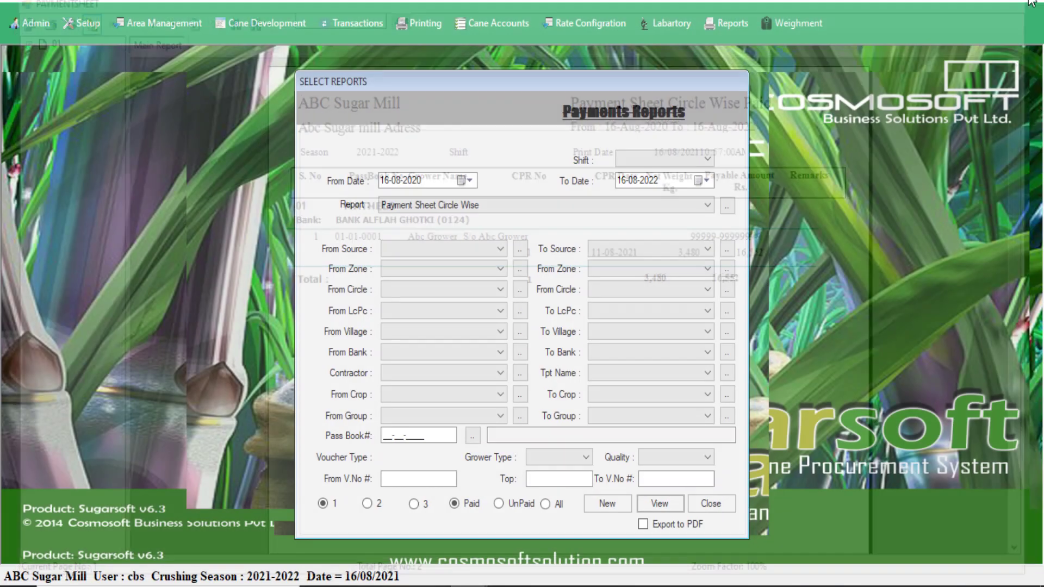
# Restrict the Payment Sheet Circle Wise report to UnPaid entries, view it and close it.
pyautogui.click(511, 504)
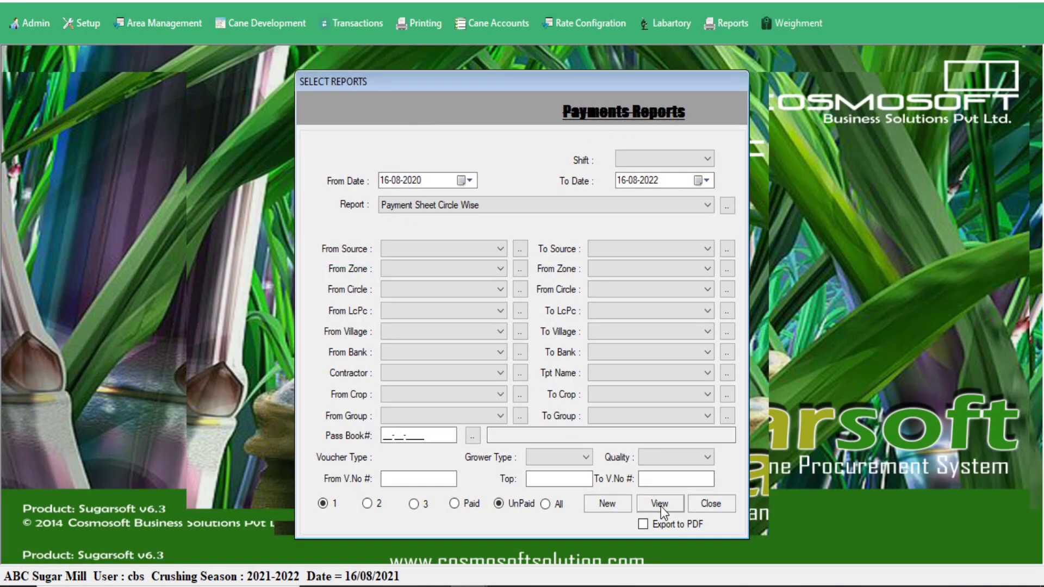
pyautogui.click(660, 507)
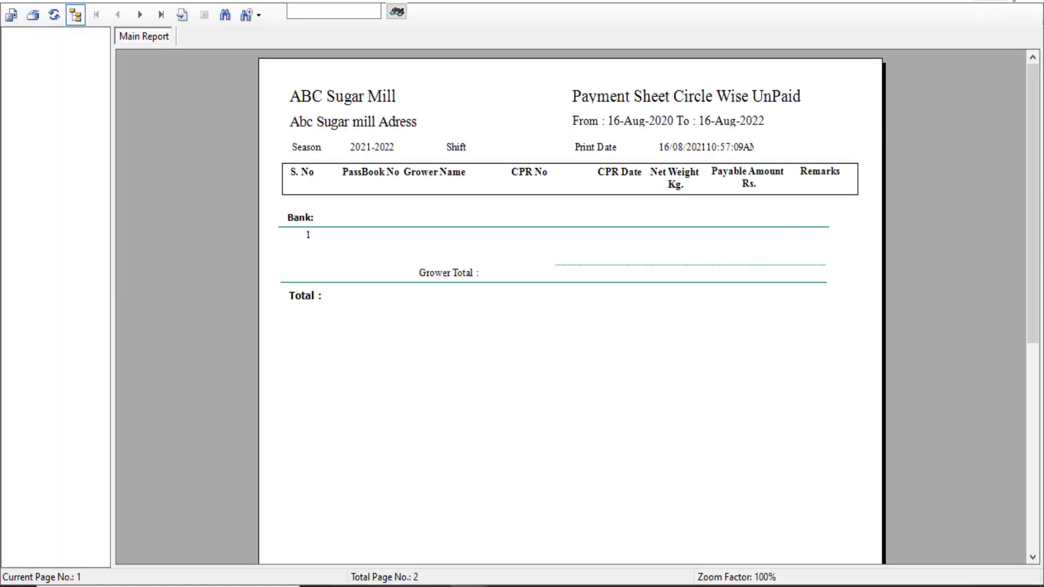
pyautogui.click(1027, 4)
# View the Bank Wise Payment Summary report for all payments, paid and unpaid, and close it.
pyautogui.click(598, 207)
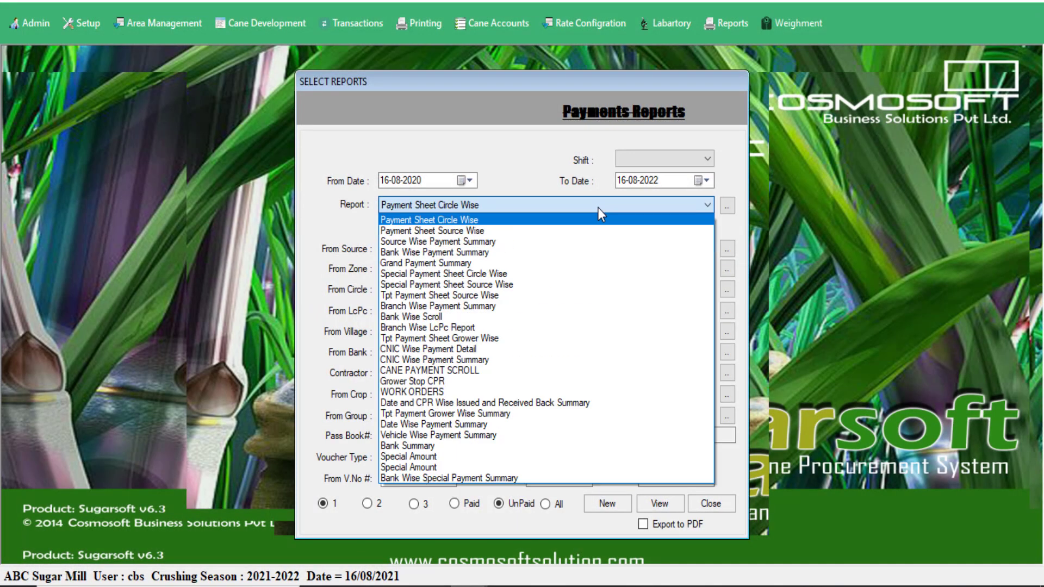
pyautogui.click(540, 251)
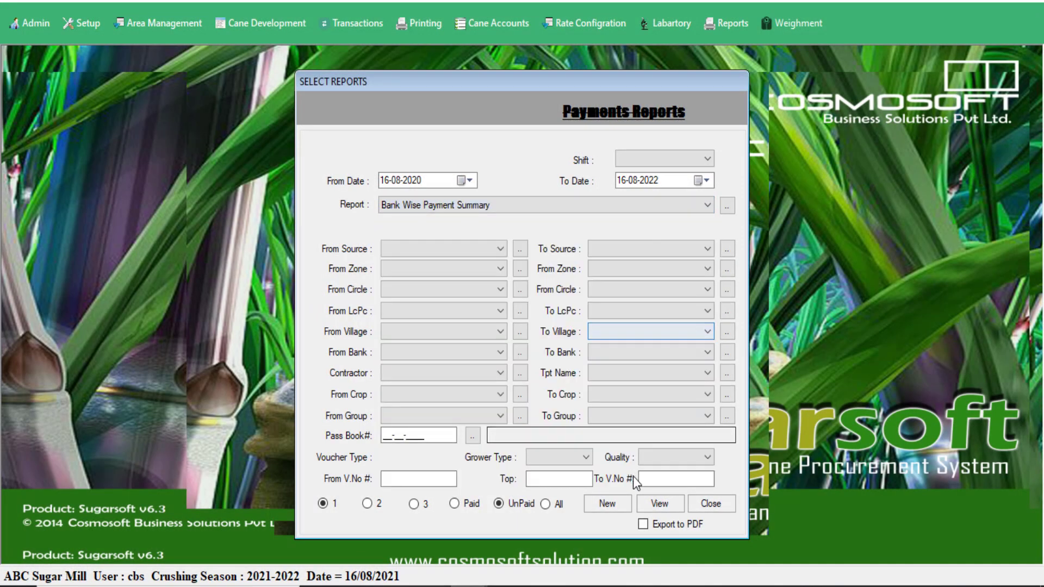
pyautogui.click(545, 505)
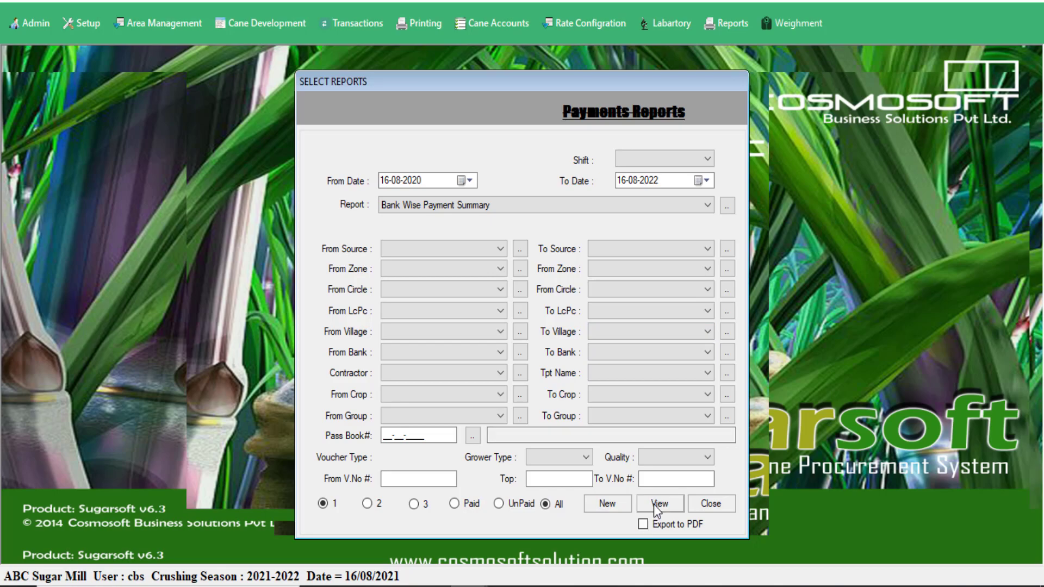
pyautogui.click(657, 503)
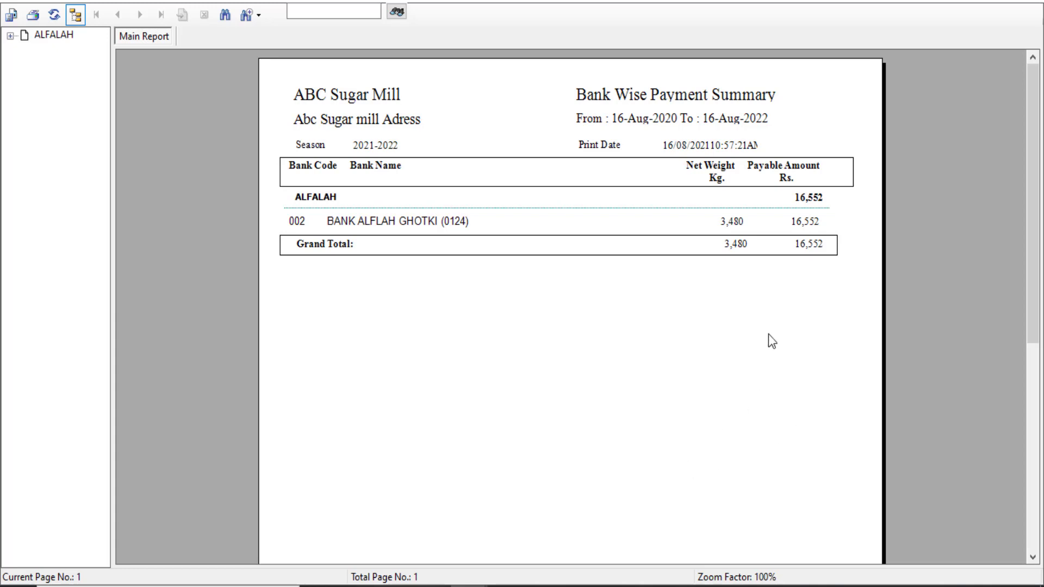
pyautogui.click(1029, 0)
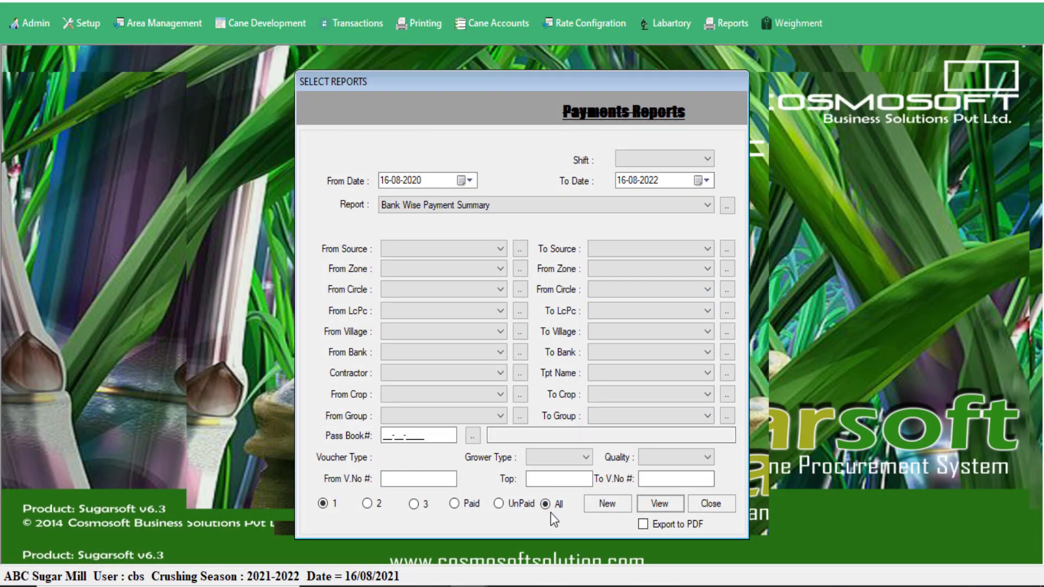
# View the Grand Payment Summary report for all payments in the set period and close it.
pyautogui.click(536, 210)
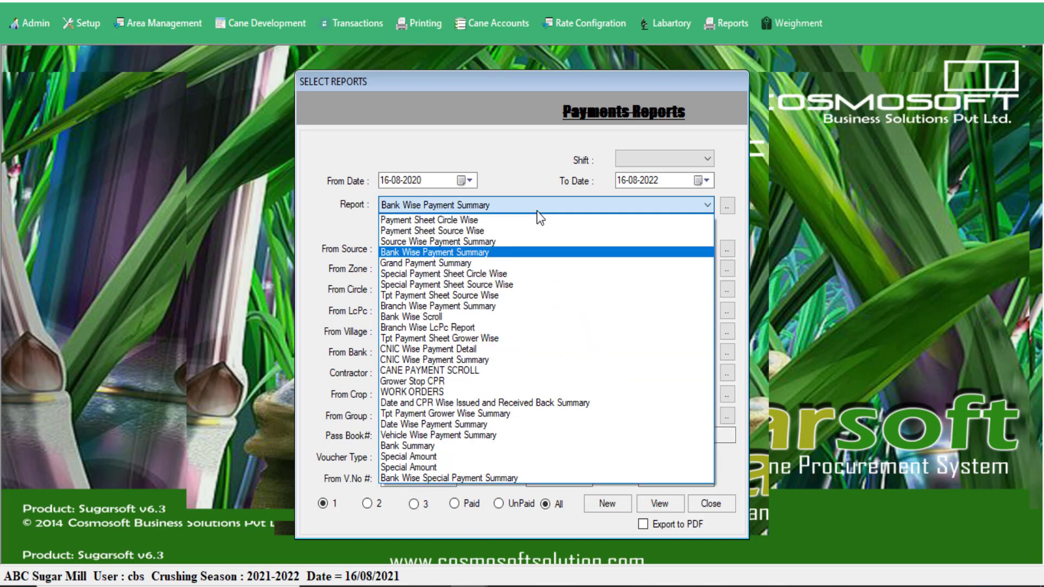
pyautogui.click(522, 262)
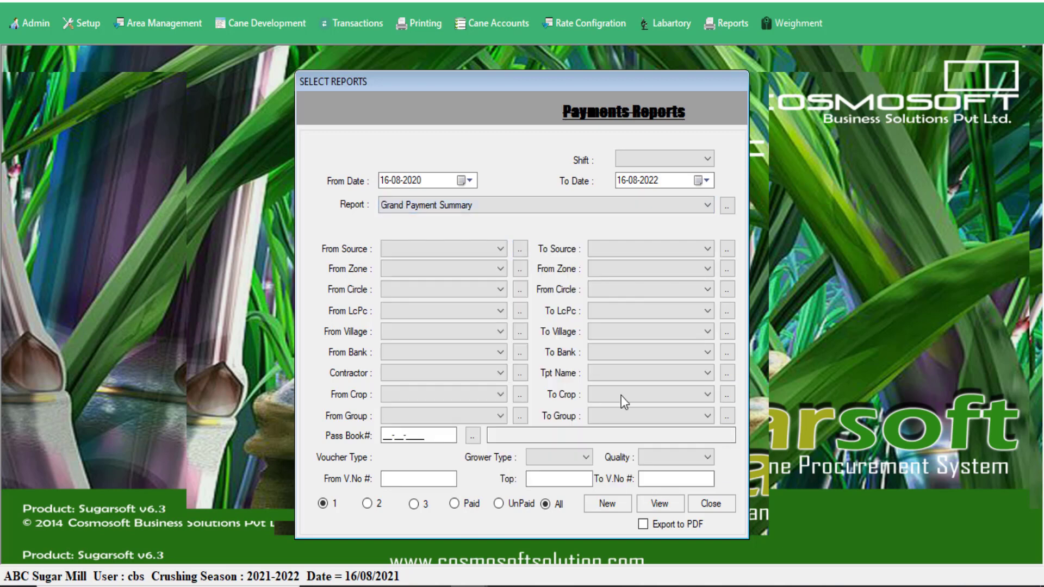
pyautogui.click(659, 504)
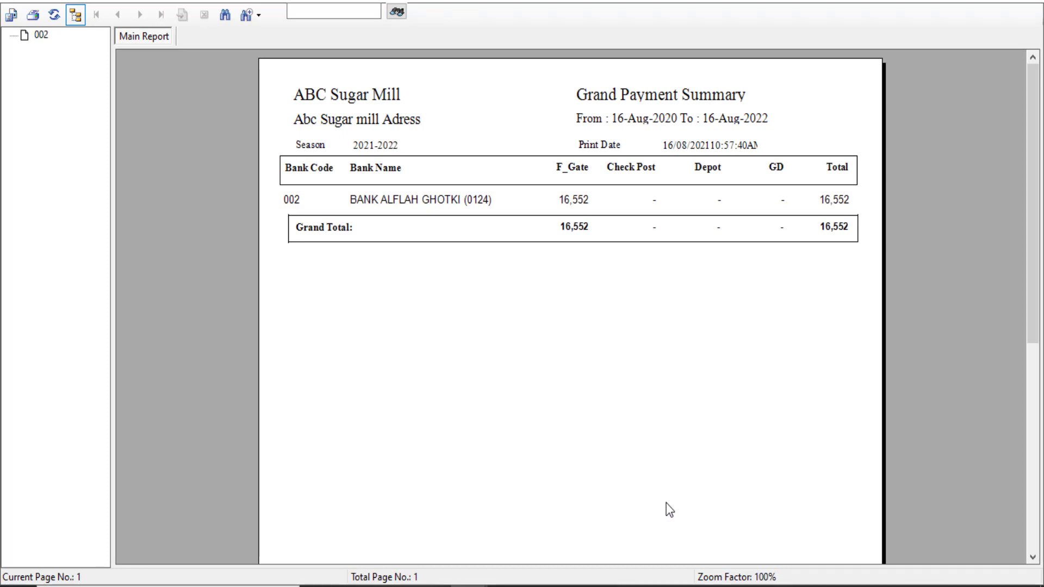
pyautogui.click(1030, 1)
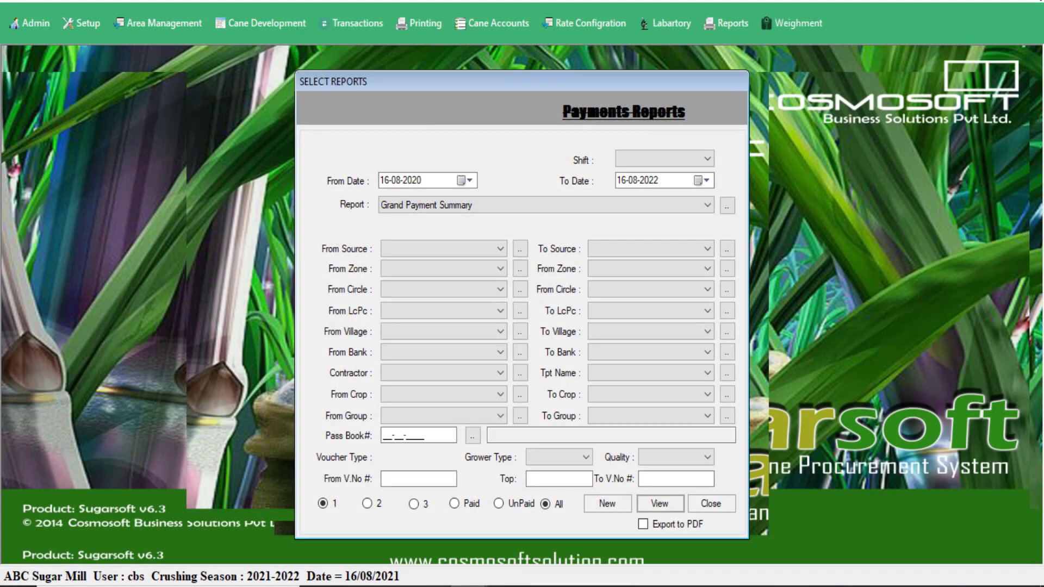
# View the Source Wise Payment Summary report for all payments in the set period and close it.
pyautogui.click(585, 204)
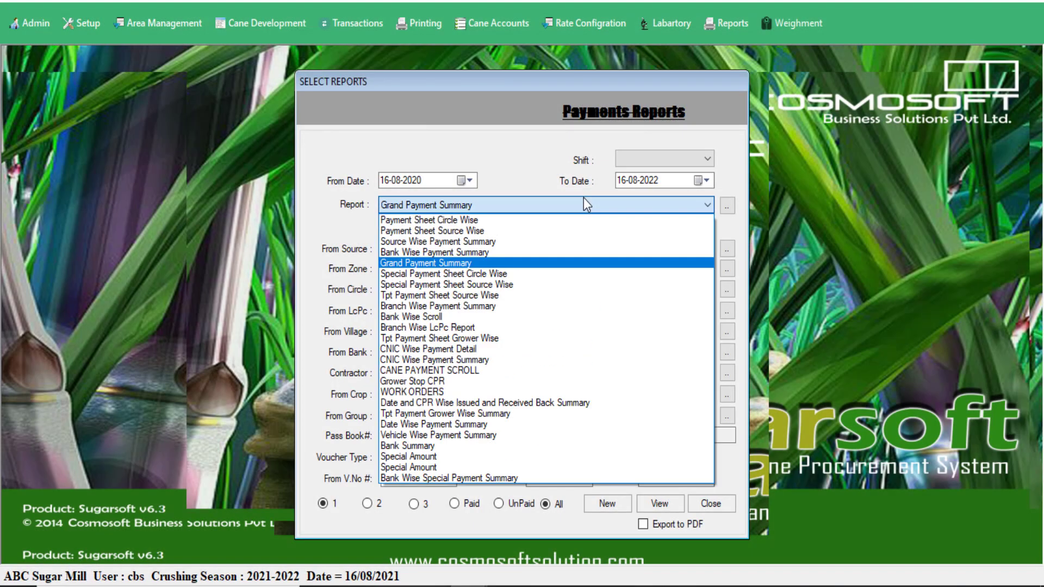
pyautogui.click(543, 241)
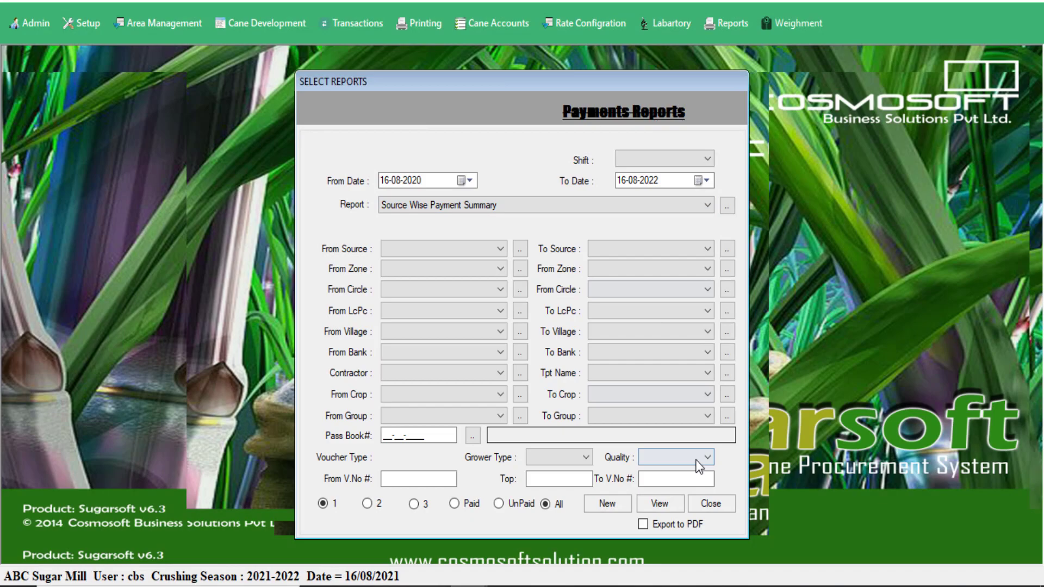
pyautogui.click(662, 501)
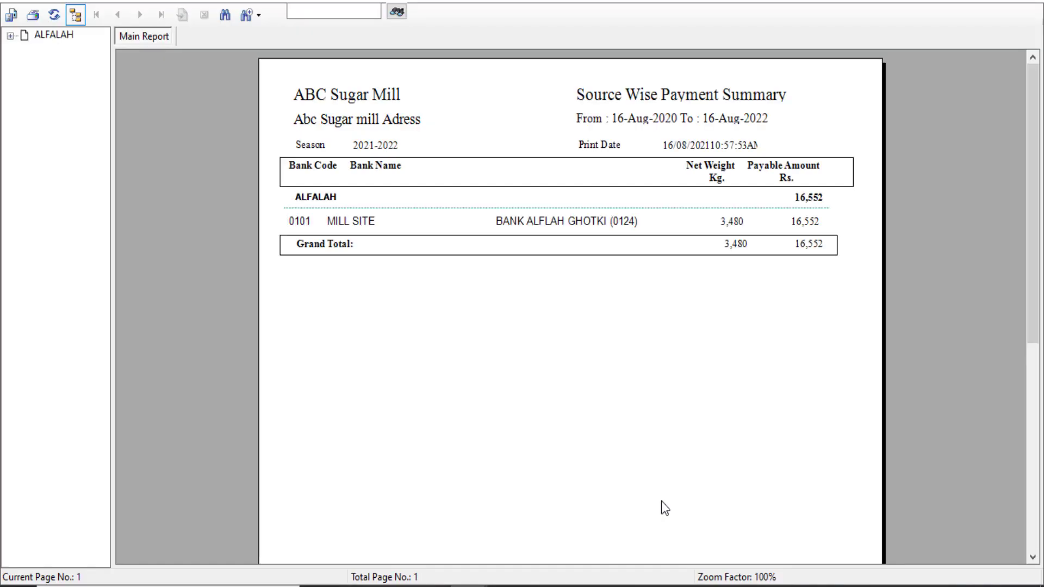
pyautogui.click(1027, 1)
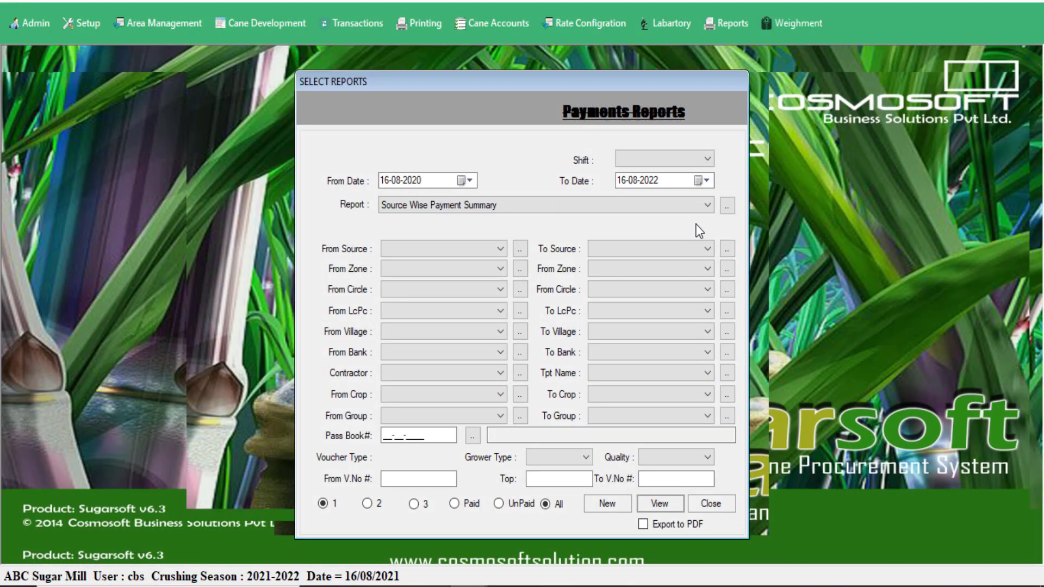
# View the CANE PAYMENT SCROLL report for all payments in the set period and close it.
pyautogui.click(674, 205)
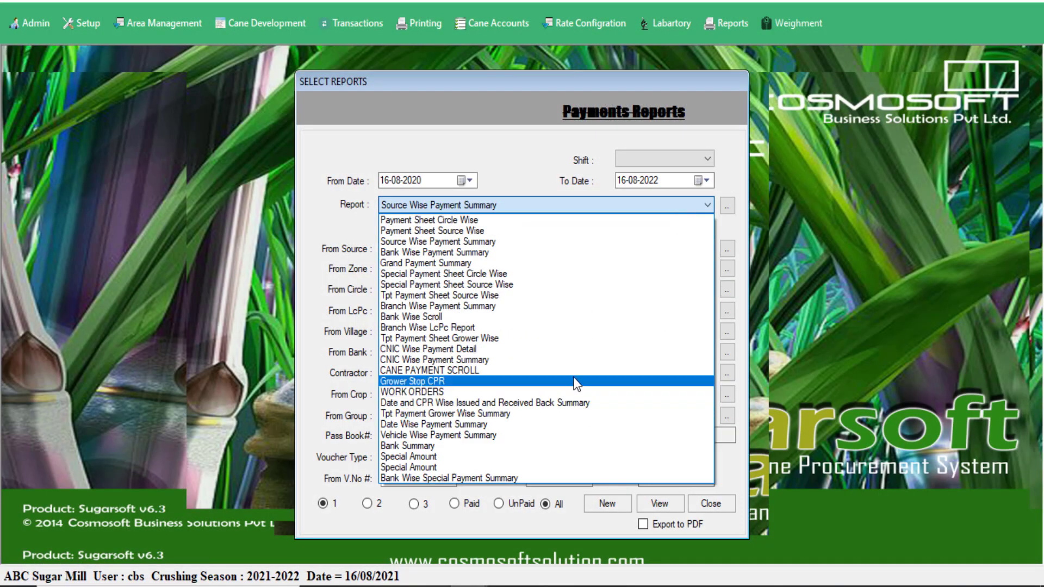
pyautogui.click(575, 373)
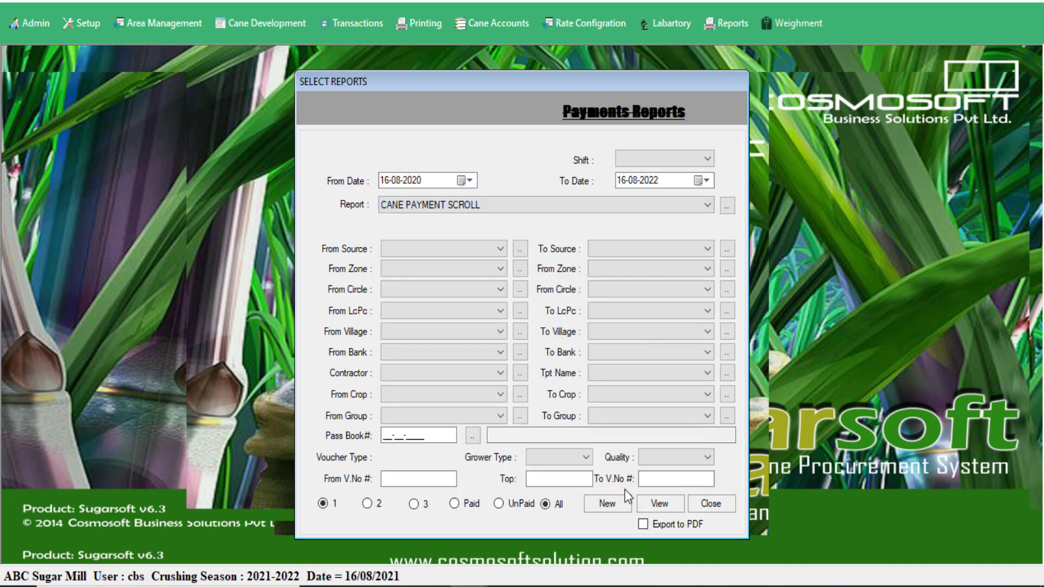
pyautogui.click(658, 503)
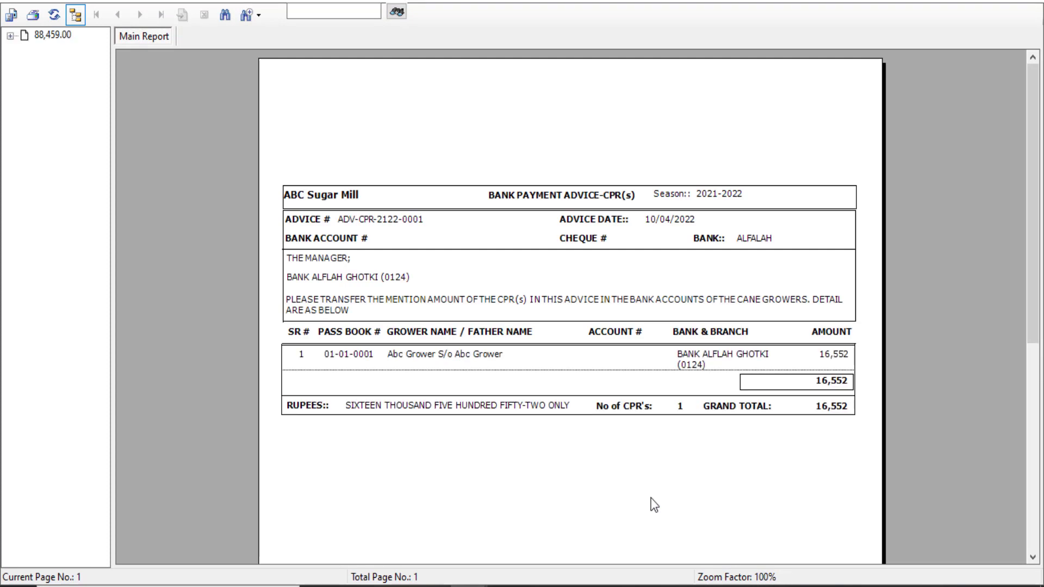
pyautogui.click(1033, 11)
# View the Bank Wise Scroll report for all payments in the set period and close it.
pyautogui.click(556, 205)
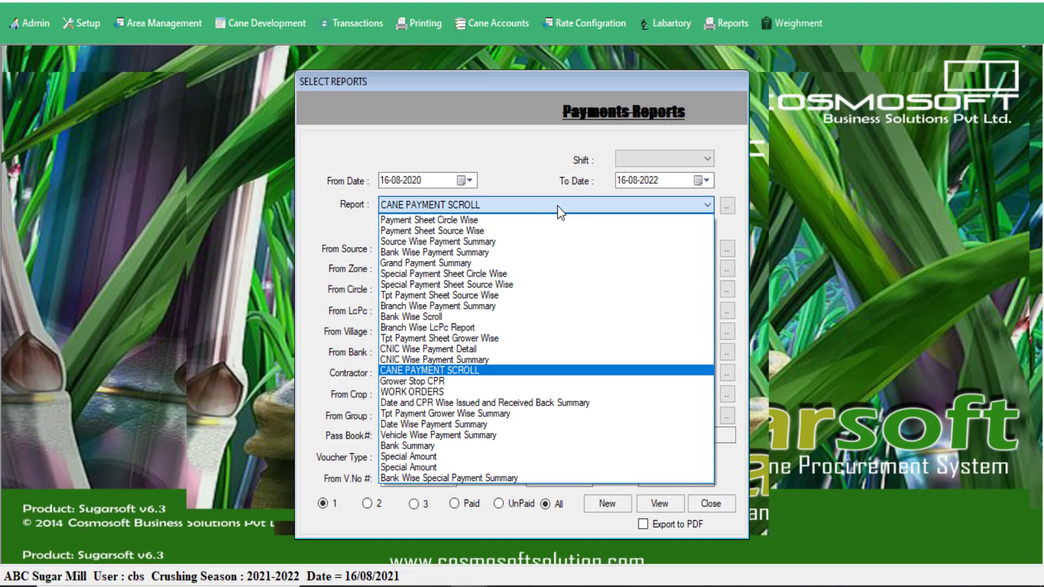
pyautogui.click(478, 318)
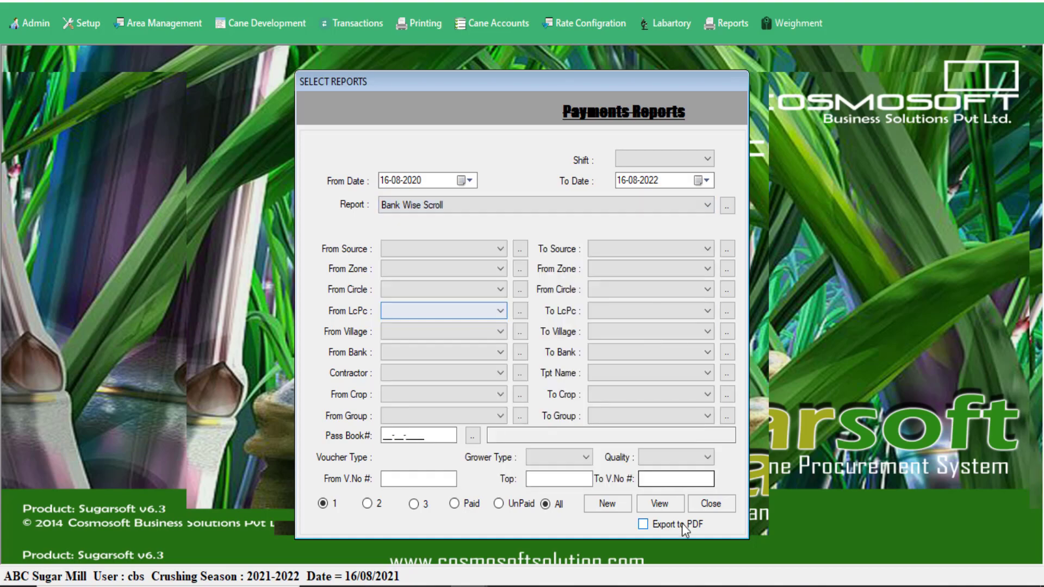
pyautogui.click(660, 503)
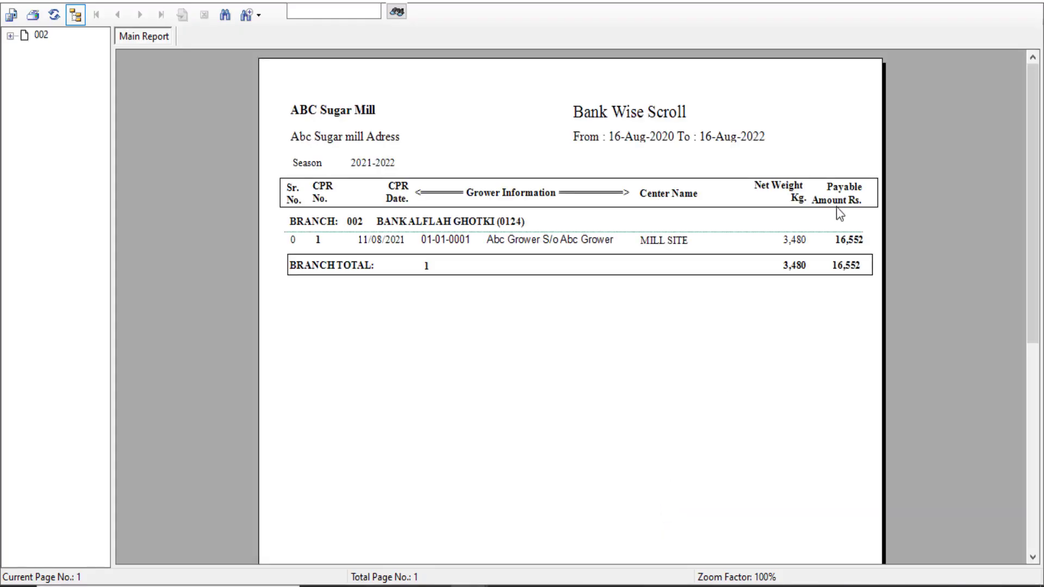
pyautogui.click(1026, 2)
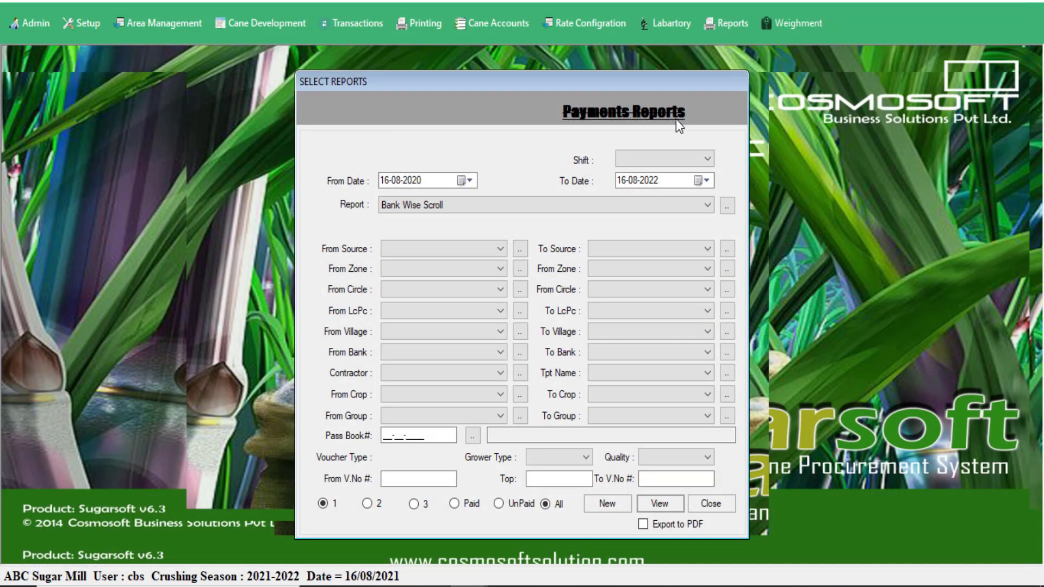
# View the Tpt Payment Sheet Grower Wise report for all payments in the set period and close it.
pyautogui.click(605, 201)
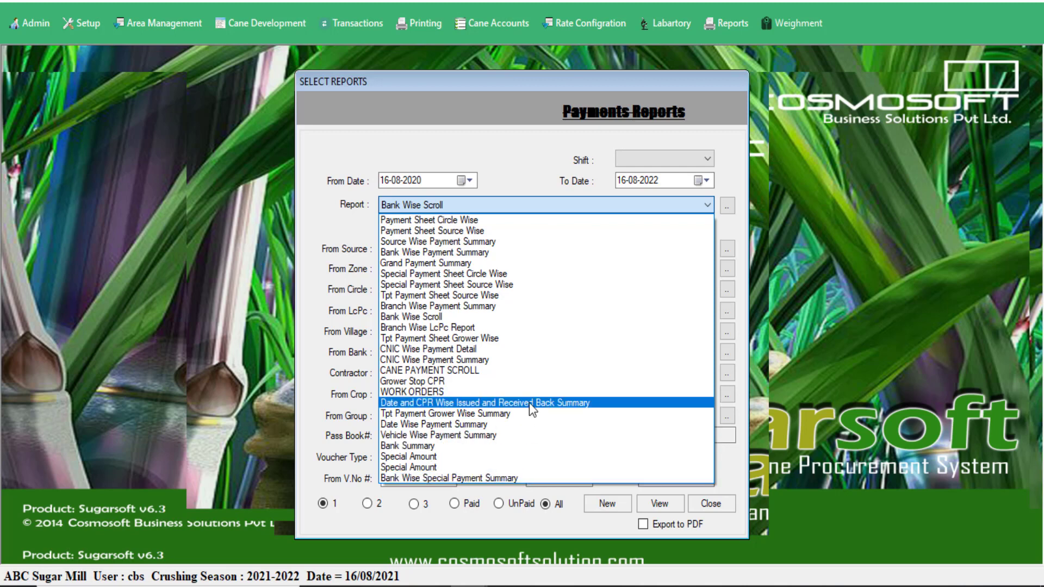
pyautogui.click(535, 339)
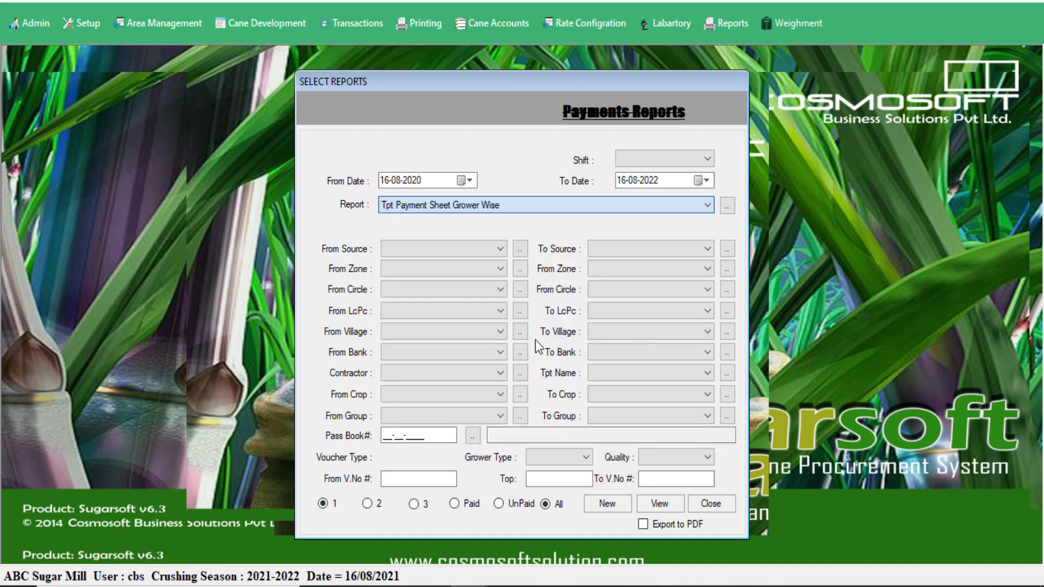
pyautogui.click(660, 504)
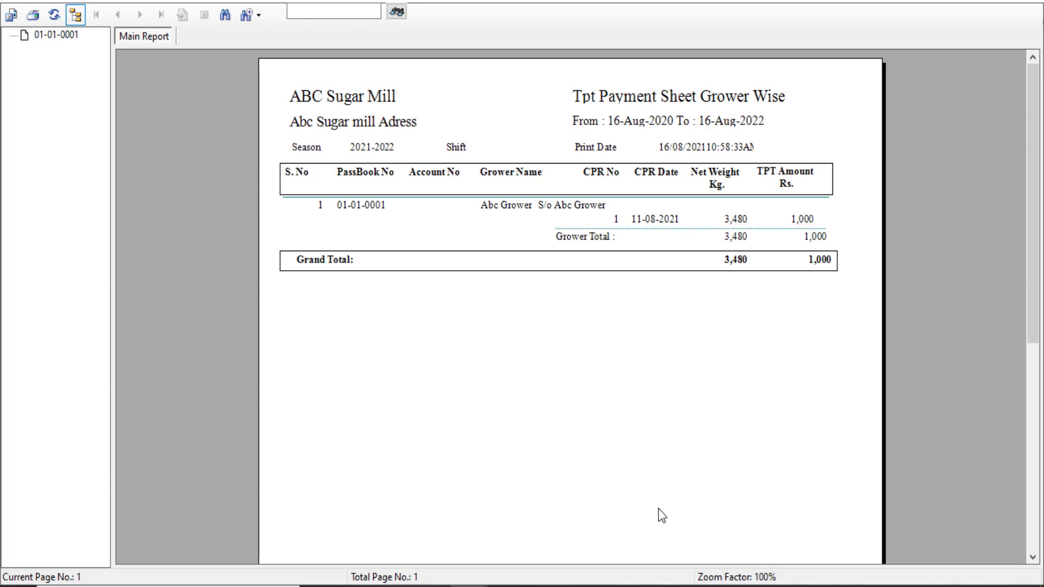
pyautogui.click(1024, 3)
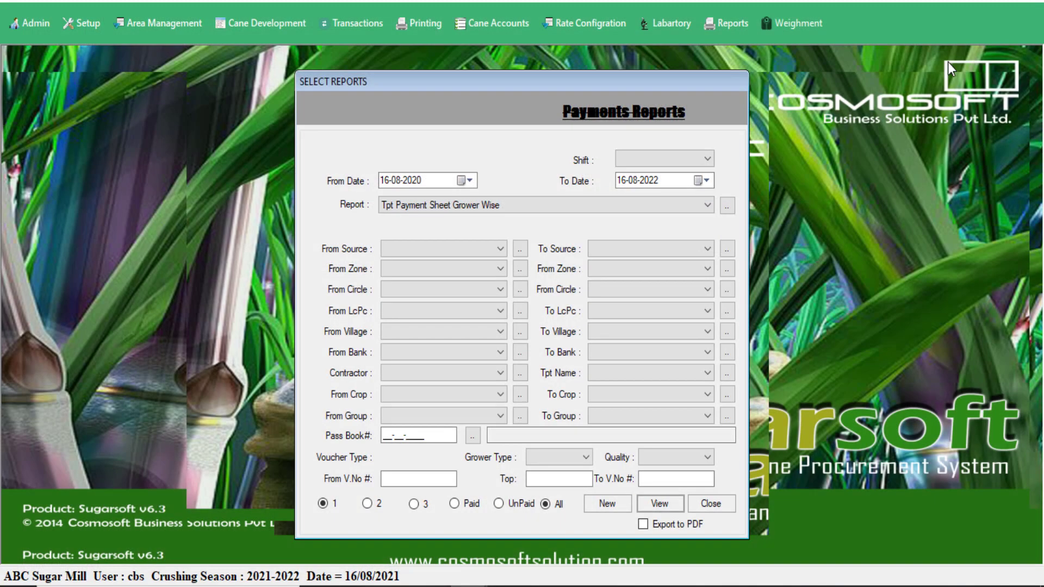
# View the Grand Payment Summary report once more for the same period and close it.
pyautogui.click(529, 205)
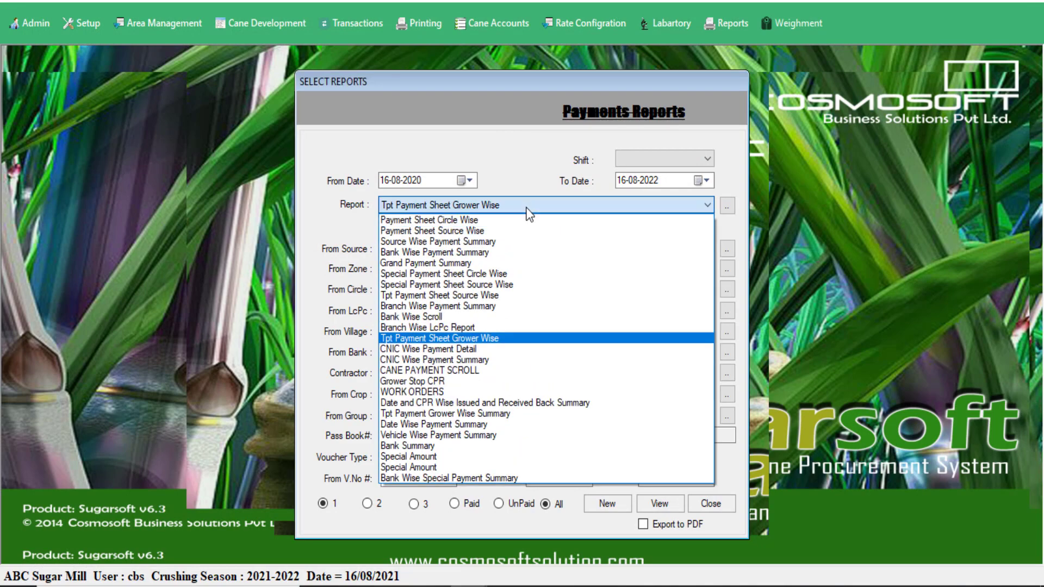
pyautogui.click(481, 265)
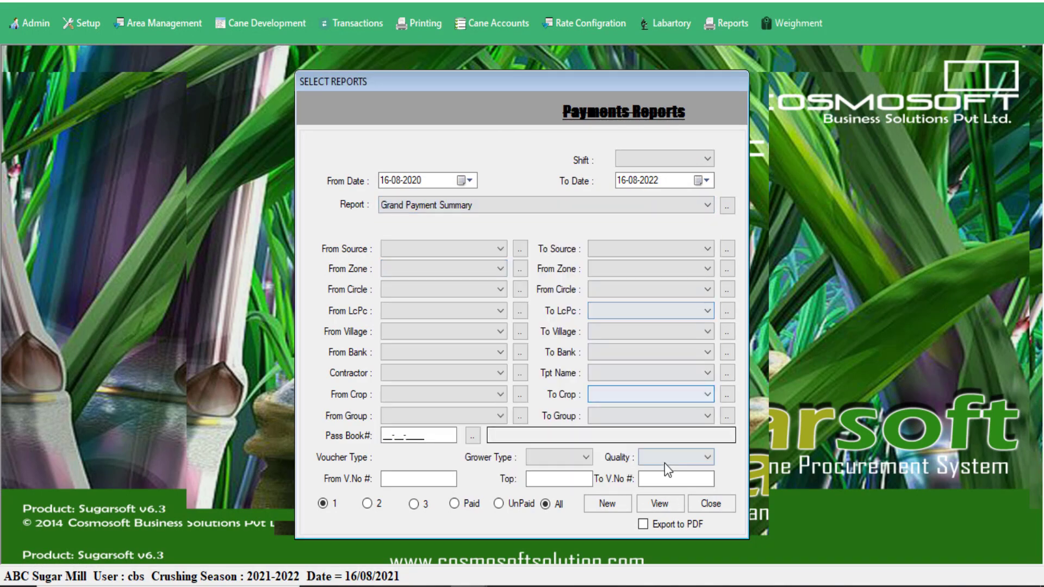
pyautogui.click(660, 503)
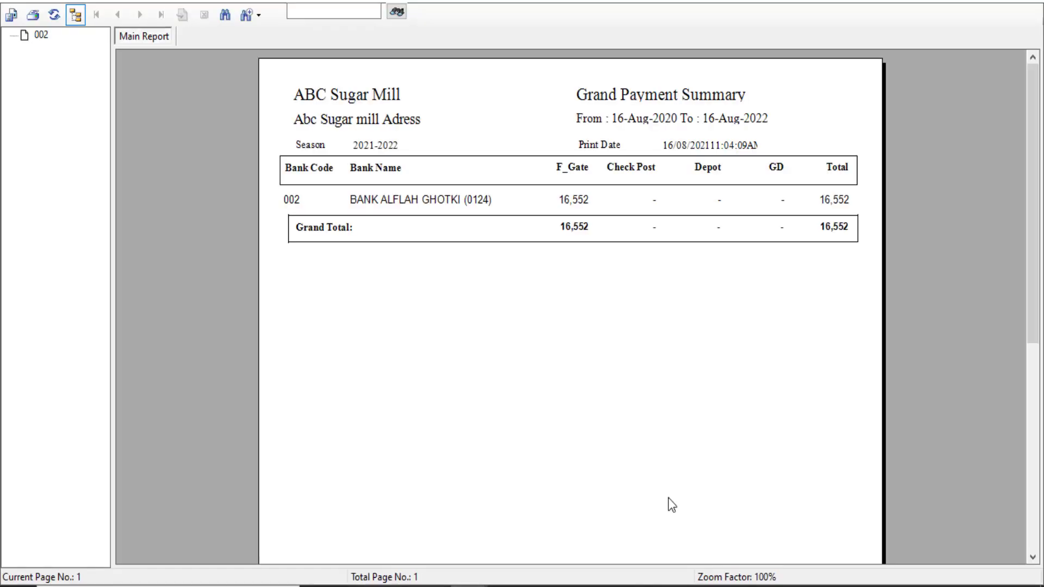
pyautogui.click(1022, 7)
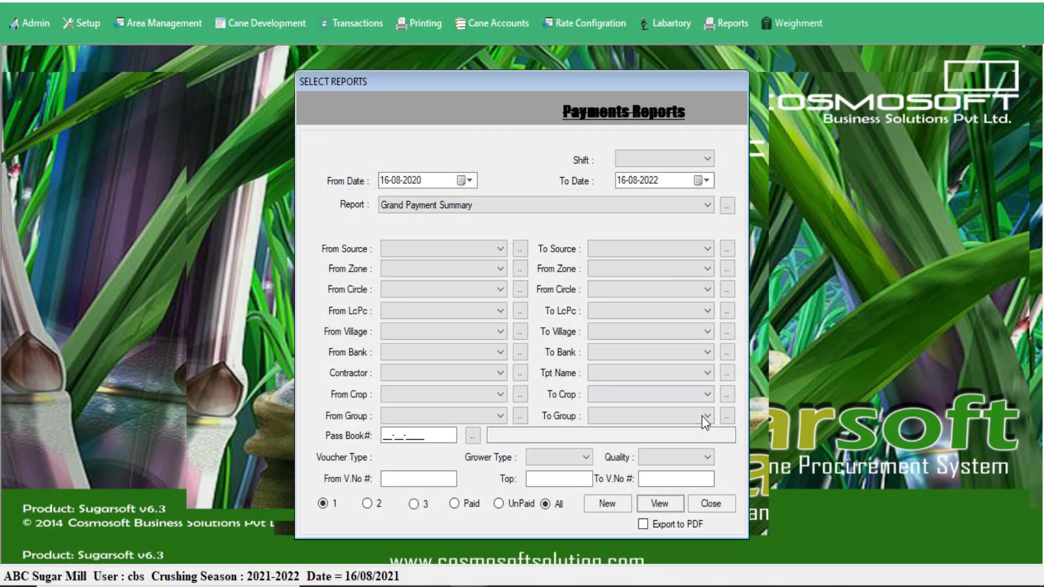
# Close the Payments Reports selection and open the Payments Scroll report selection.
pyautogui.click(711, 505)
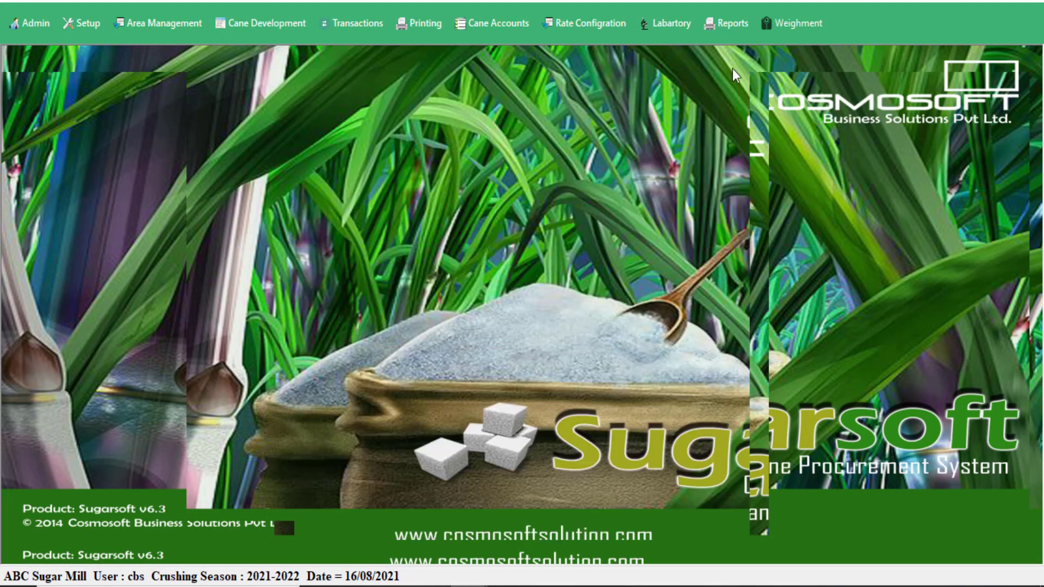
pyautogui.click(734, 36)
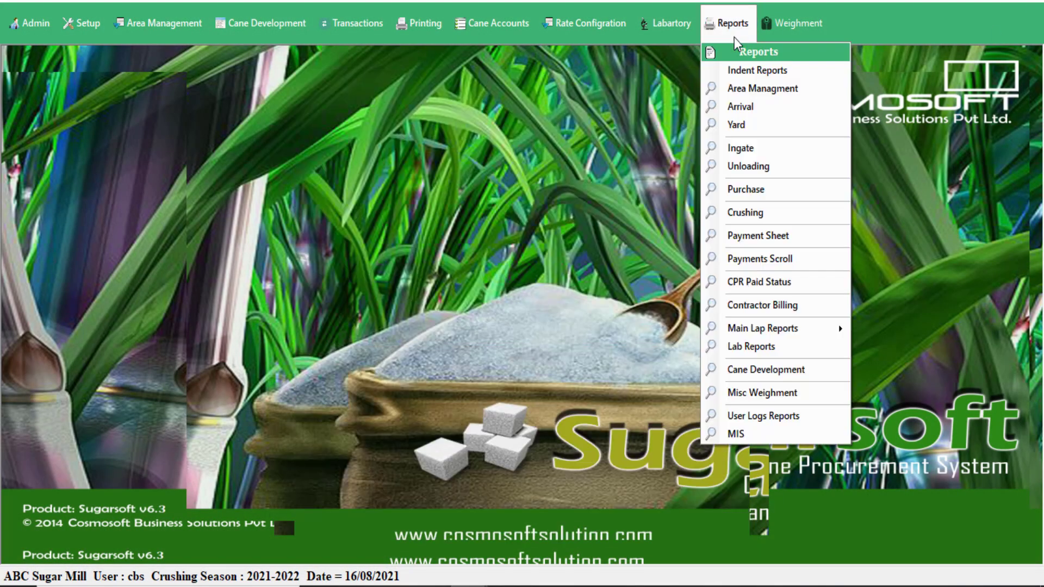
pyautogui.click(792, 260)
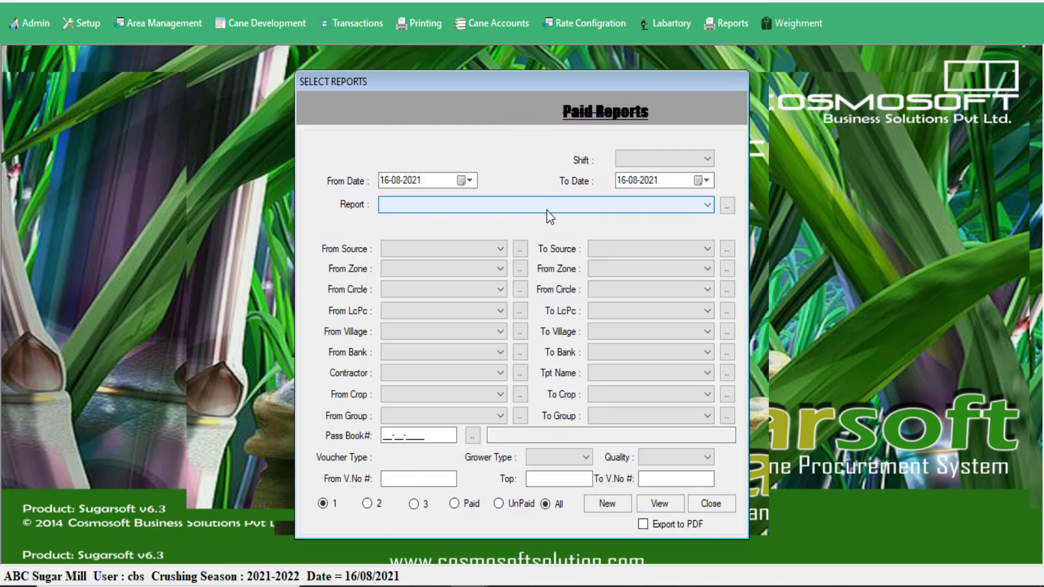
# Set the Paid Reports period from 16-08-2020 to 16-08-2022.
pyautogui.click(438, 186)
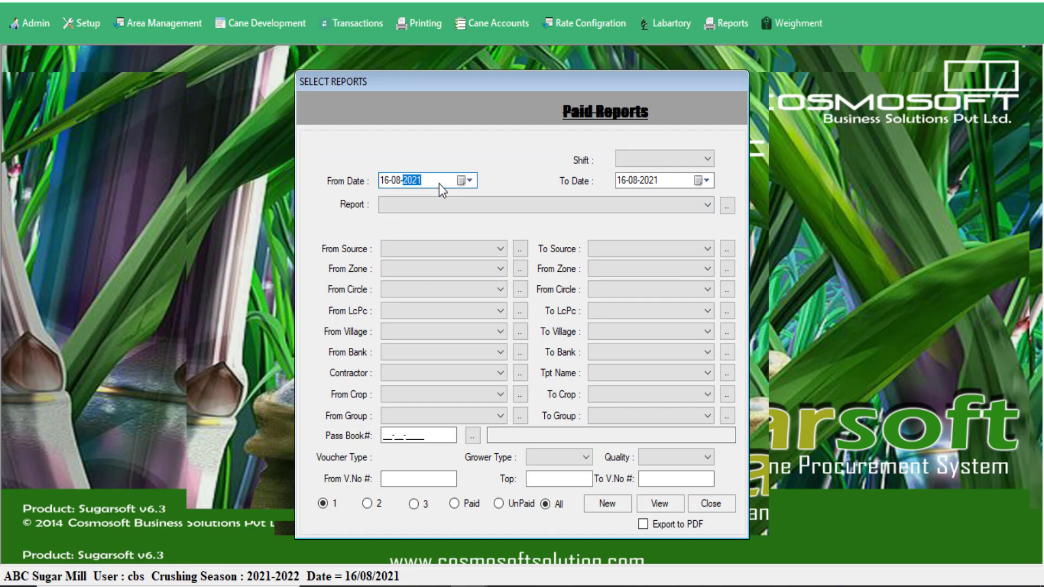
pyautogui.click(674, 182)
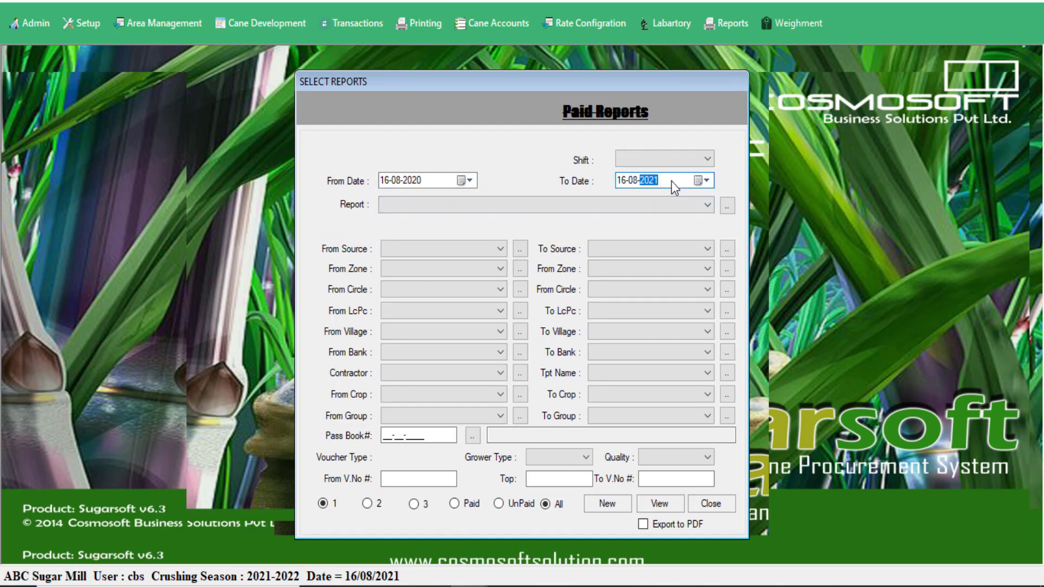
pyautogui.press('Up')
# View the Voucher WiseTpt Payment Summary report for all payments in the set period and close it.
pyautogui.click(666, 204)
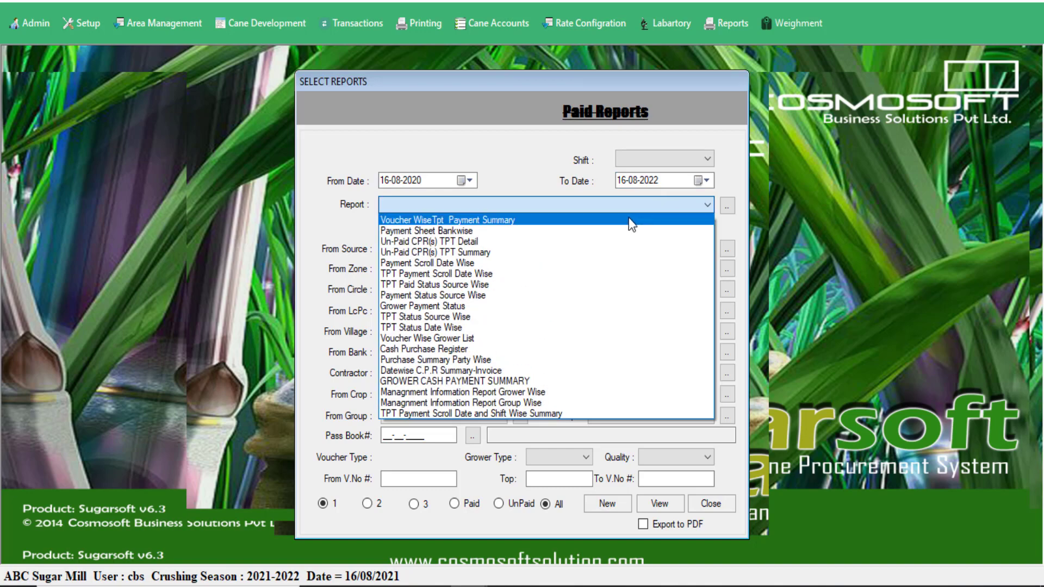
pyautogui.click(629, 220)
pyautogui.click(659, 503)
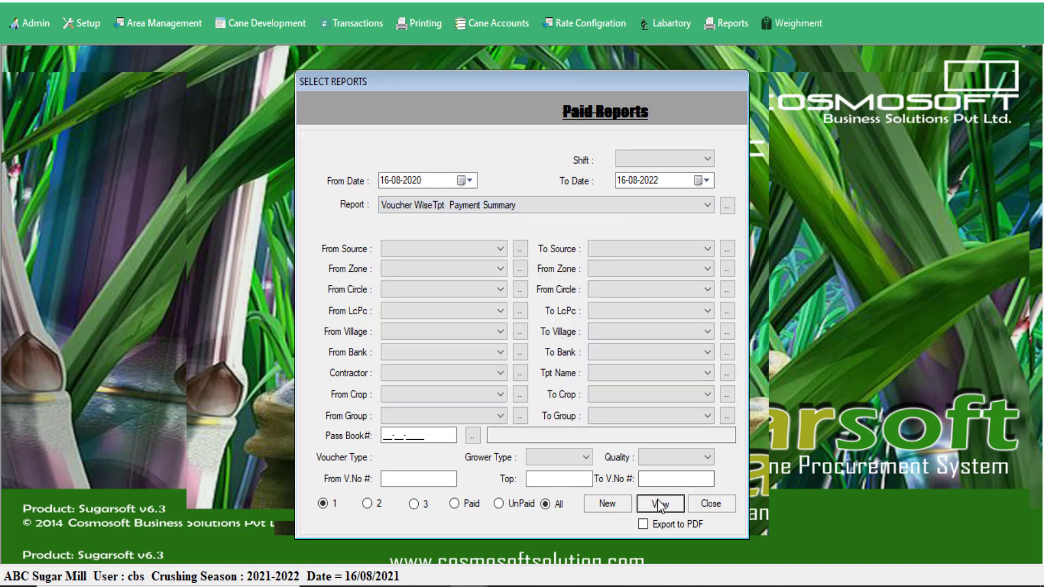
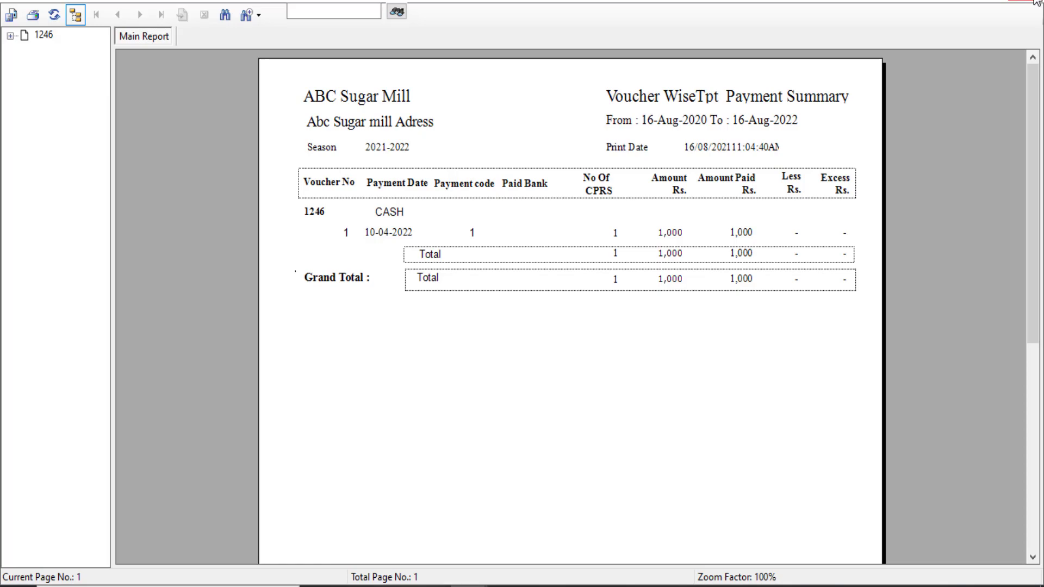
pyautogui.click(1036, 3)
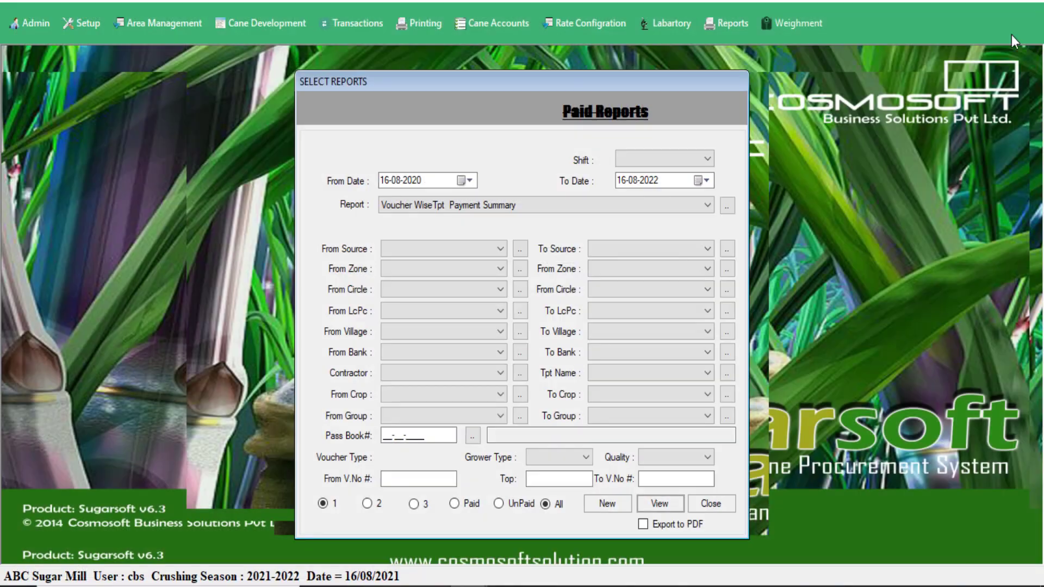
# View the Payment Sheet Bankwise report for all payments in the set period and close it.
pyautogui.click(510, 202)
pyautogui.click(494, 232)
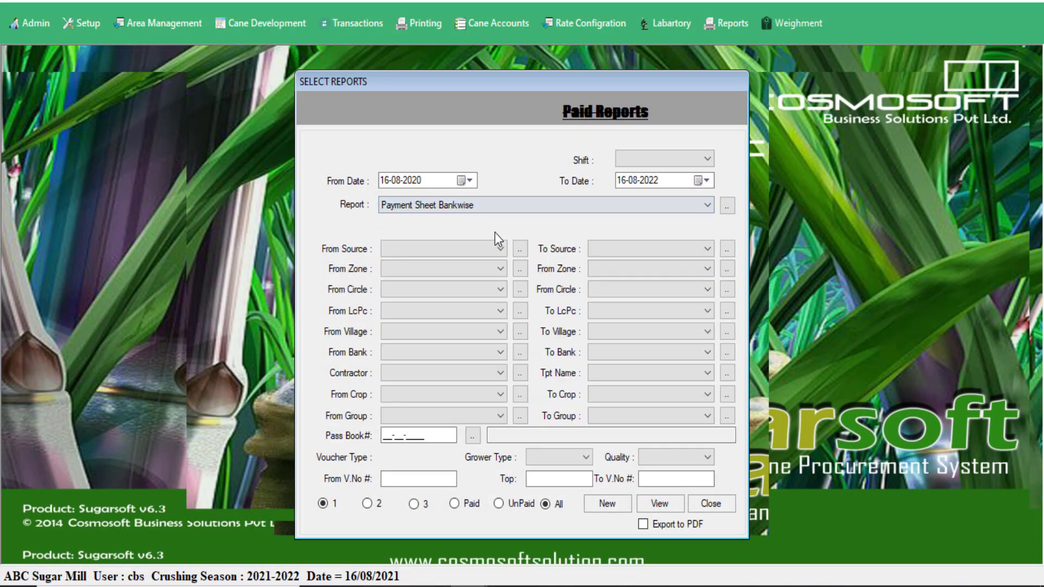
pyautogui.click(661, 504)
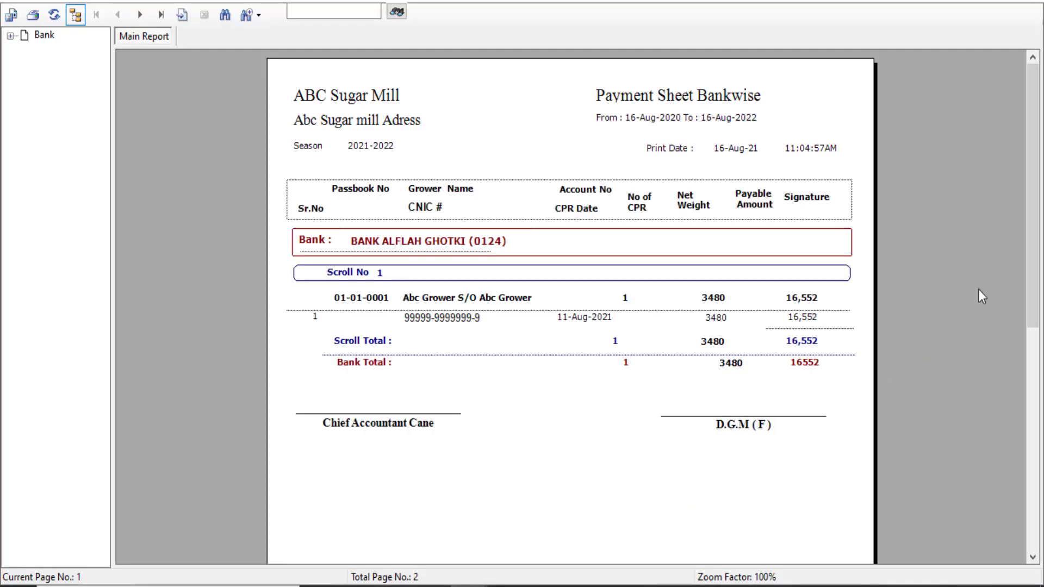
pyautogui.click(1028, 5)
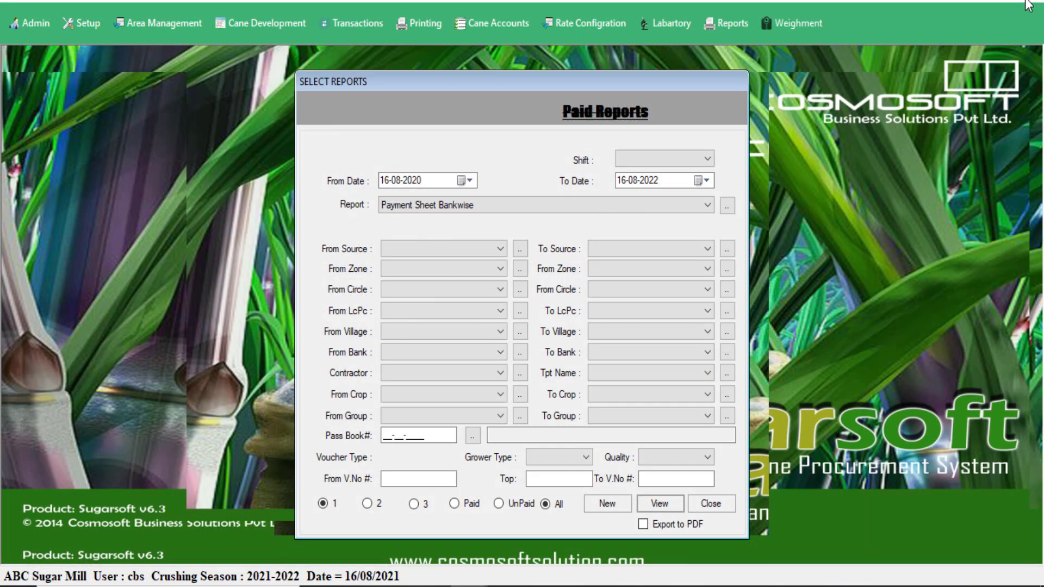
# View the Payment Scroll Date Wise report for the set period, leaving the User parameter blank, and close it.
pyautogui.click(615, 206)
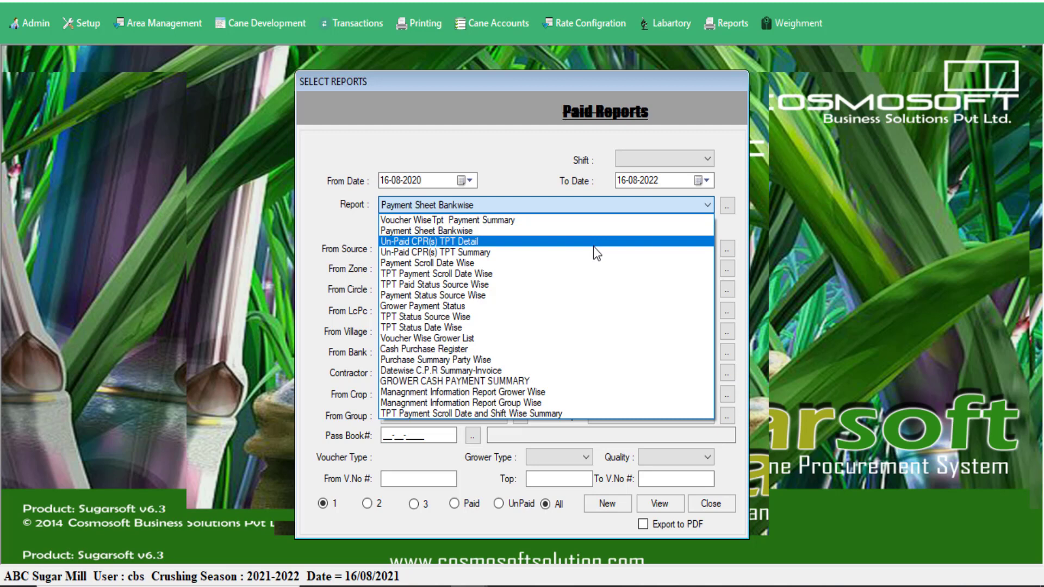
pyautogui.click(583, 263)
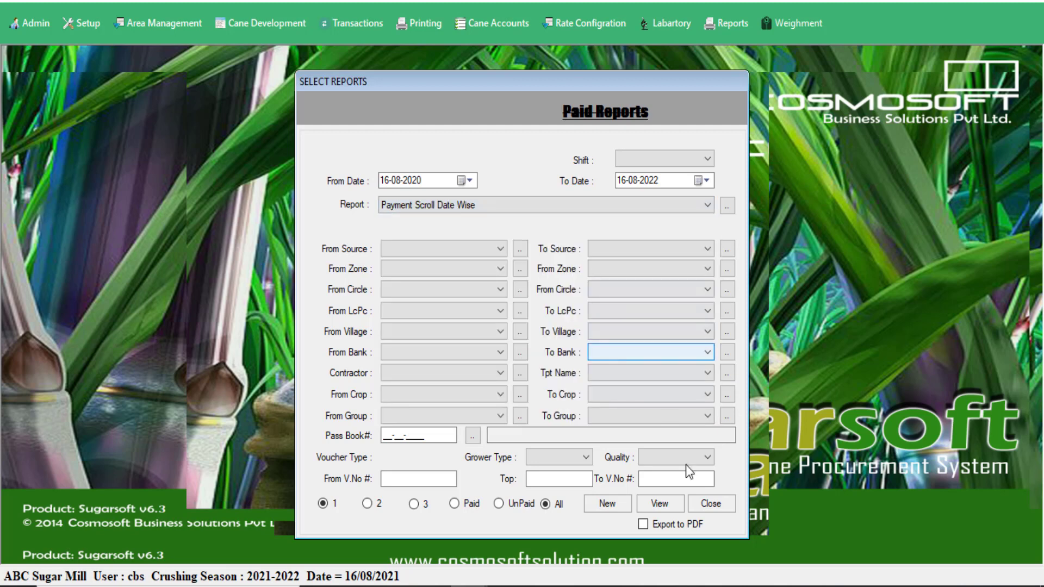
pyautogui.click(670, 503)
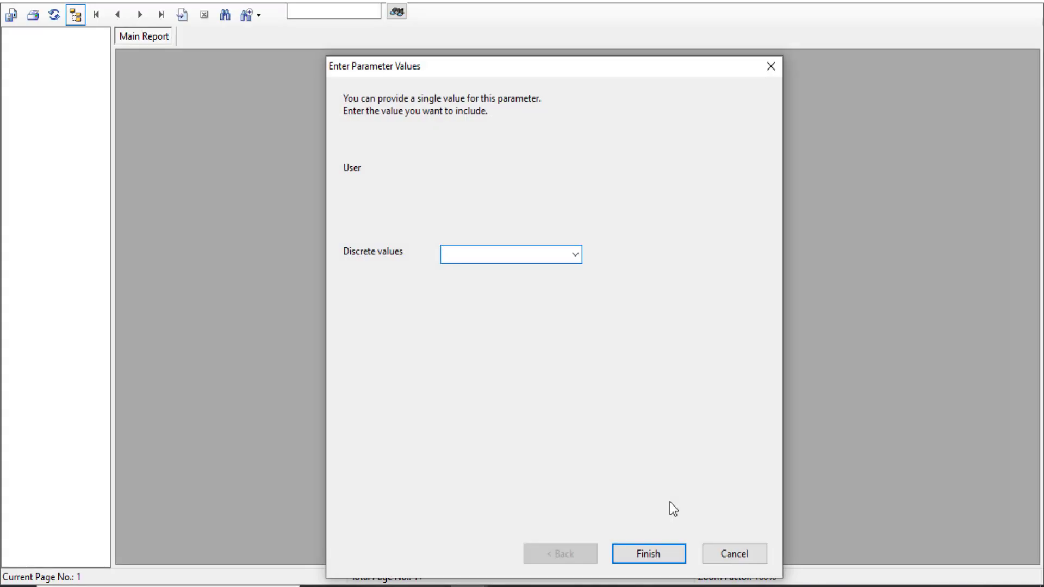
pyautogui.click(667, 556)
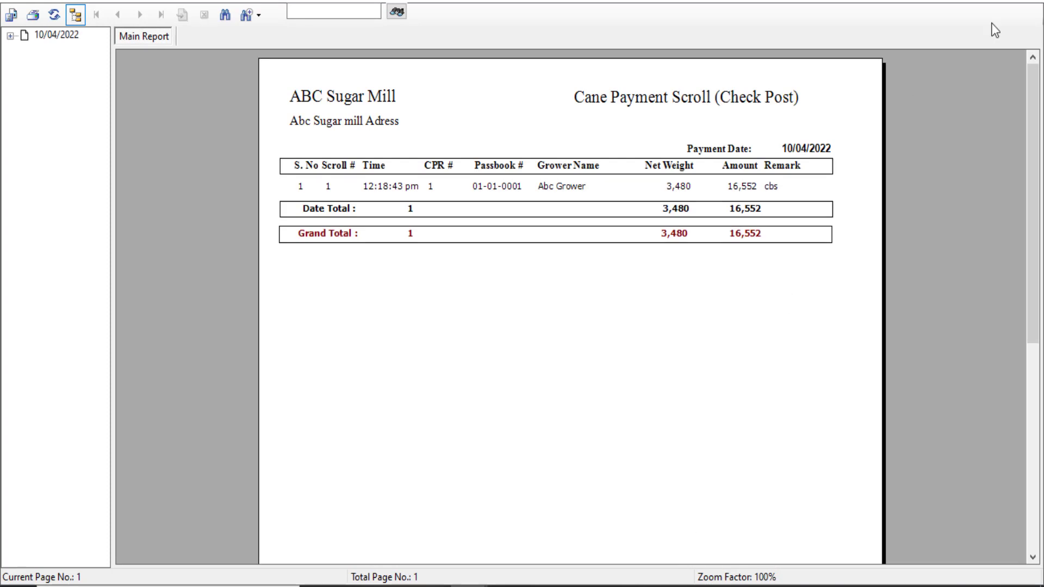
pyautogui.click(1022, 2)
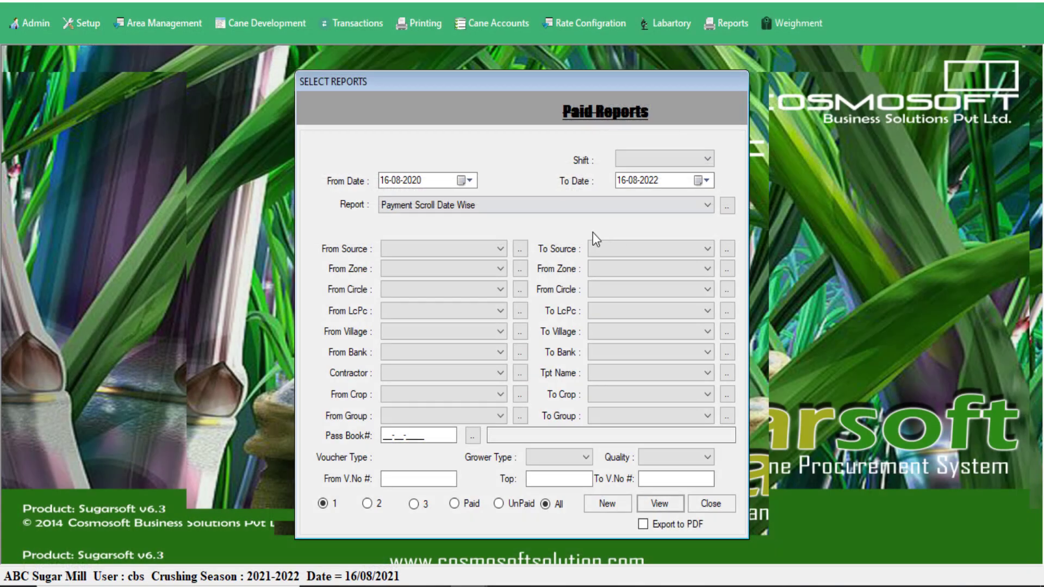
# View the Payment Status Source Wise report for all payments in the set period and close it.
pyautogui.click(562, 205)
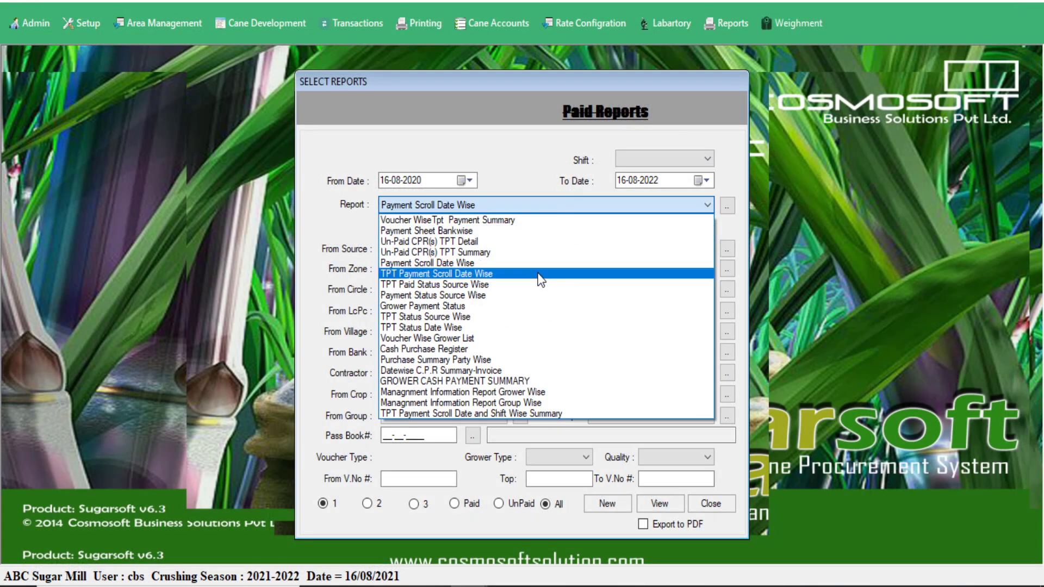
pyautogui.click(527, 301)
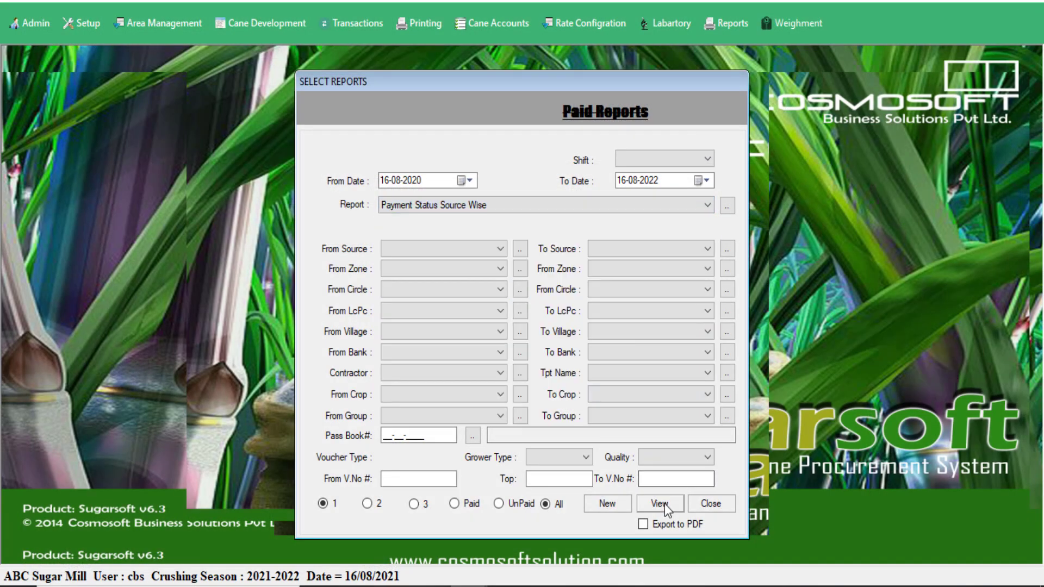
pyautogui.click(665, 503)
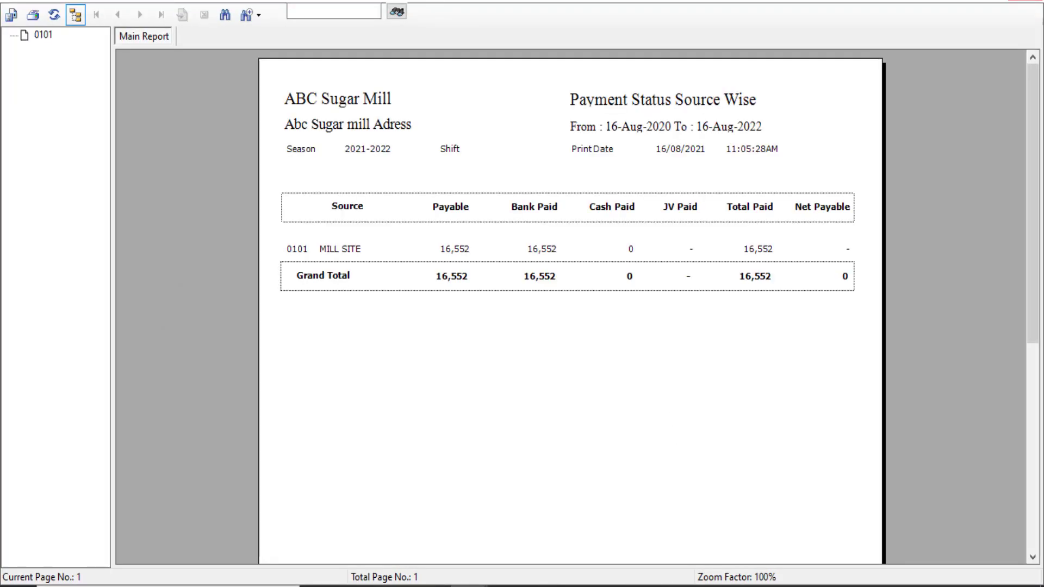
pyautogui.click(1021, 2)
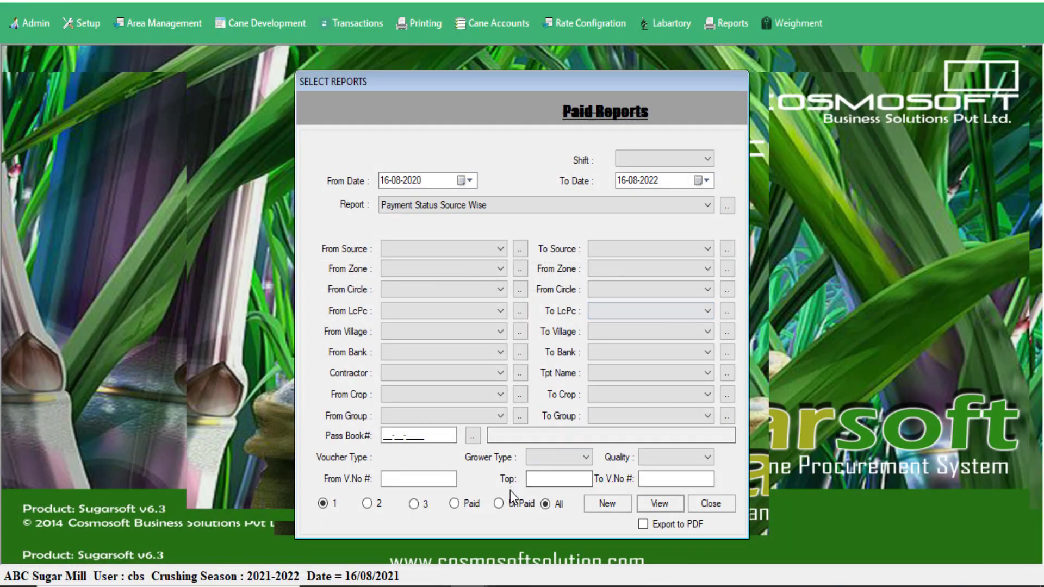
# View the Payment Status Source Wise report filtered to UnPaid and again filtered to Paid, closing each one.
pyautogui.click(666, 503)
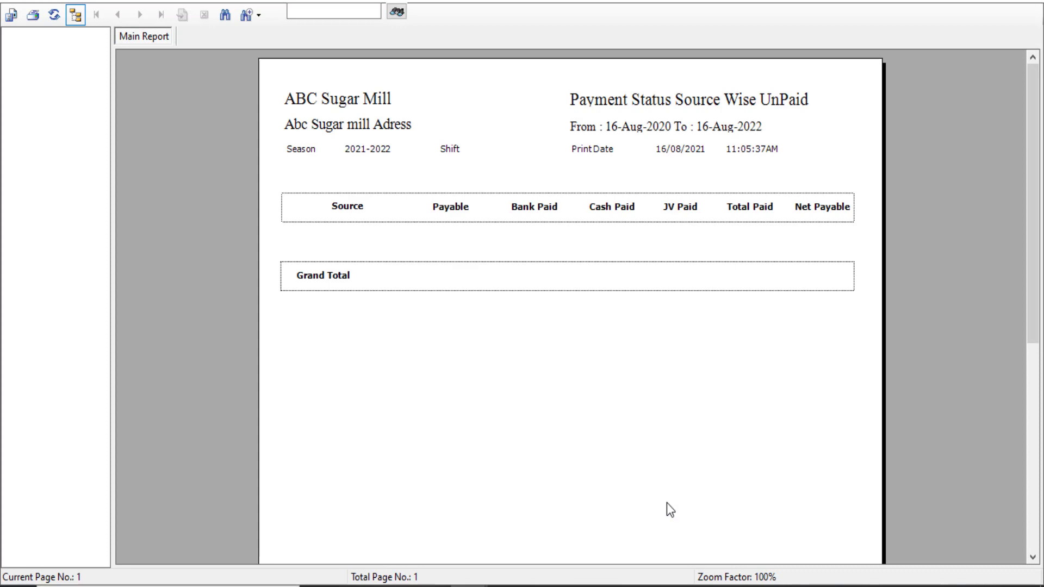
pyautogui.click(1034, 2)
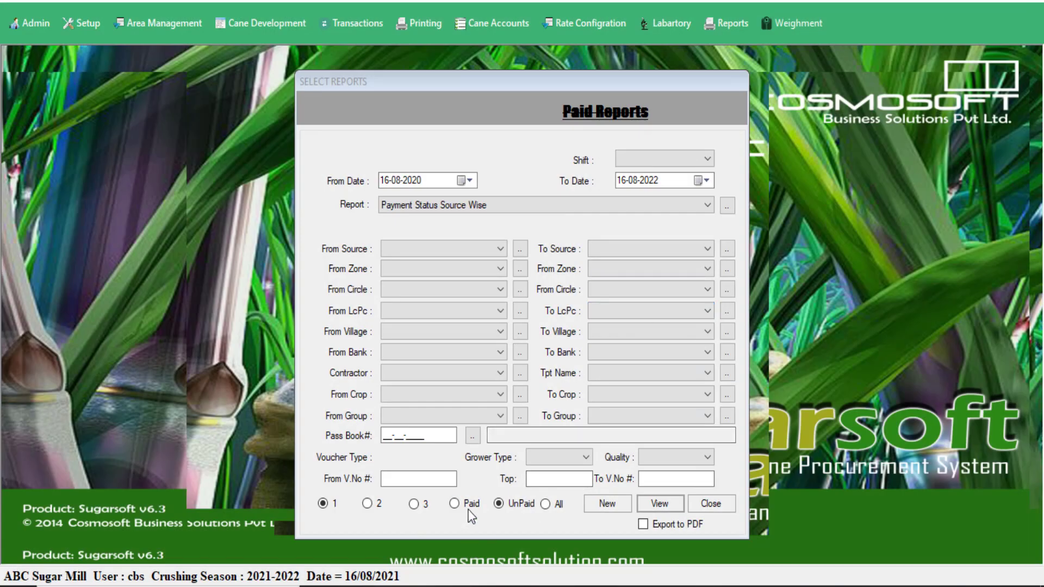
pyautogui.click(455, 503)
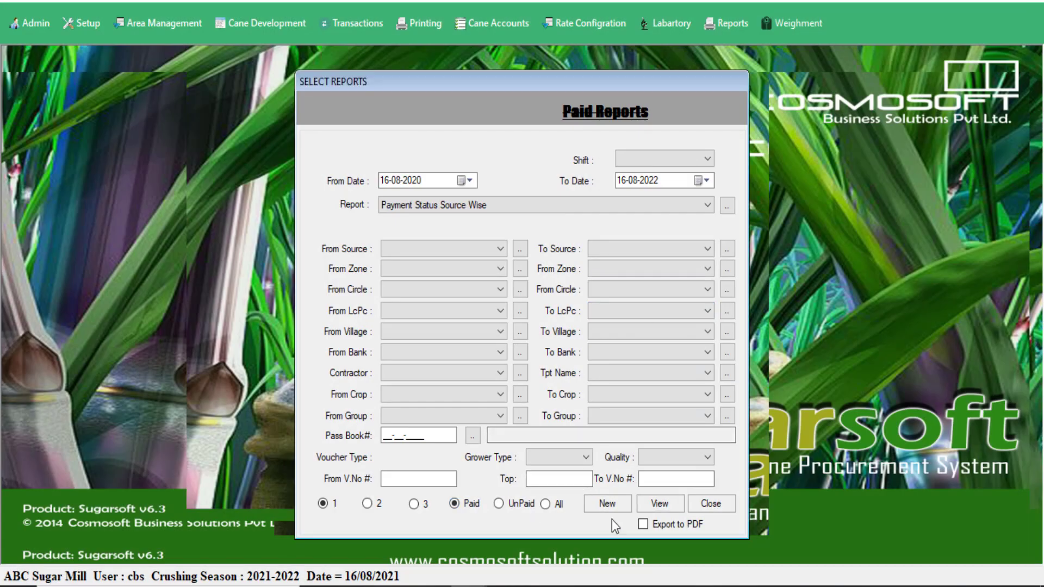
pyautogui.click(663, 504)
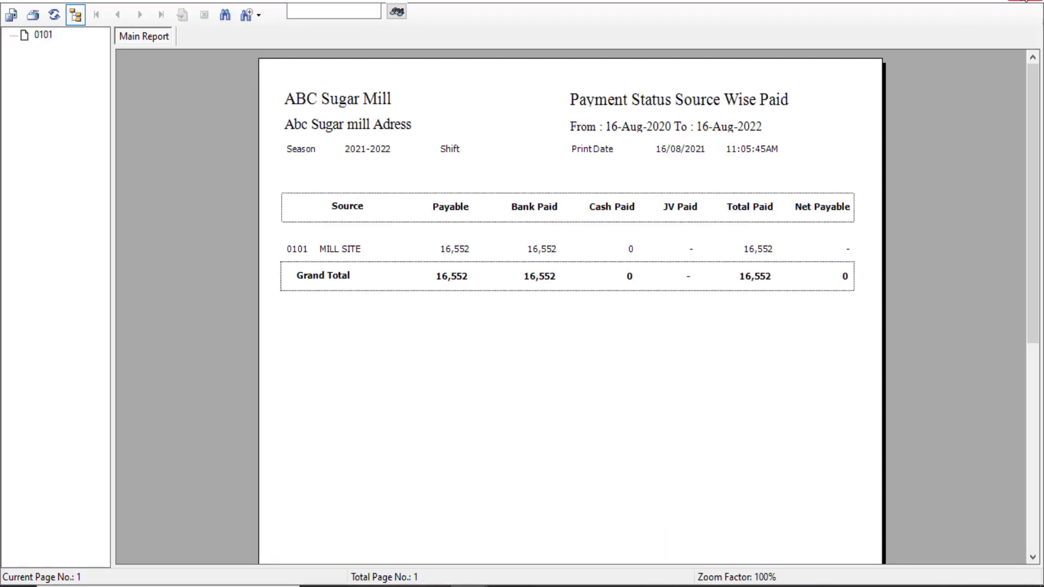
pyautogui.click(1034, 2)
# Select the Purchase Summary Party Wise report for the set period with the Paid filter.
pyautogui.click(671, 209)
pyautogui.click(674, 207)
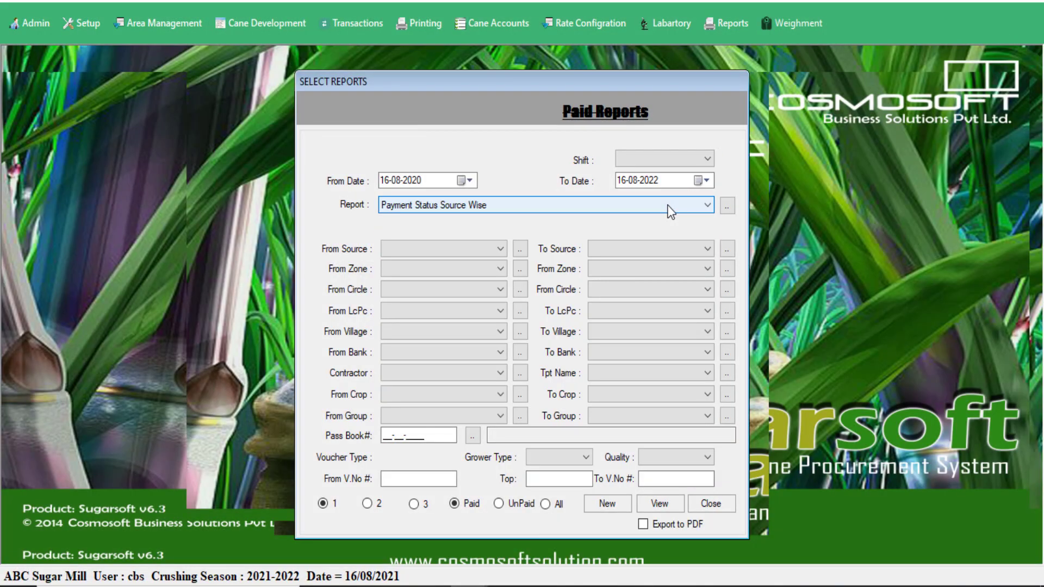
pyautogui.click(674, 207)
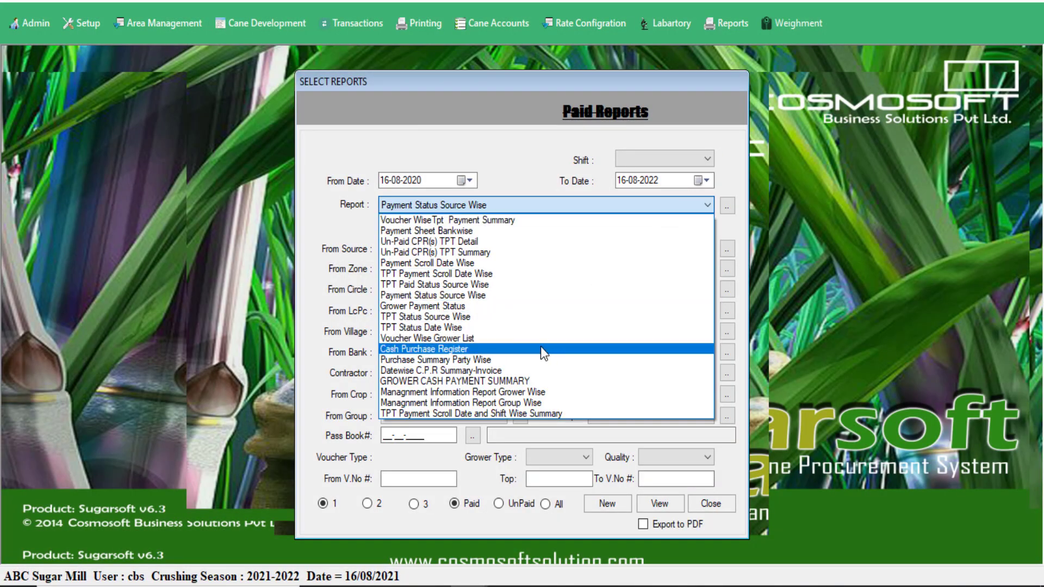
pyautogui.click(539, 360)
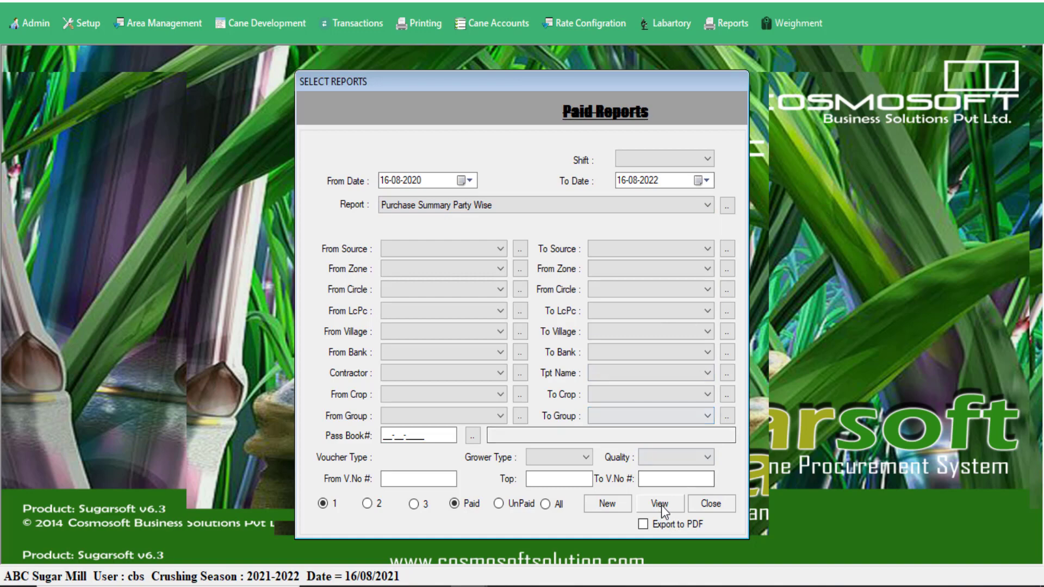
# View the Voucher Wise Grower List report for paid payments in the set period and close it.
pyautogui.click(616, 210)
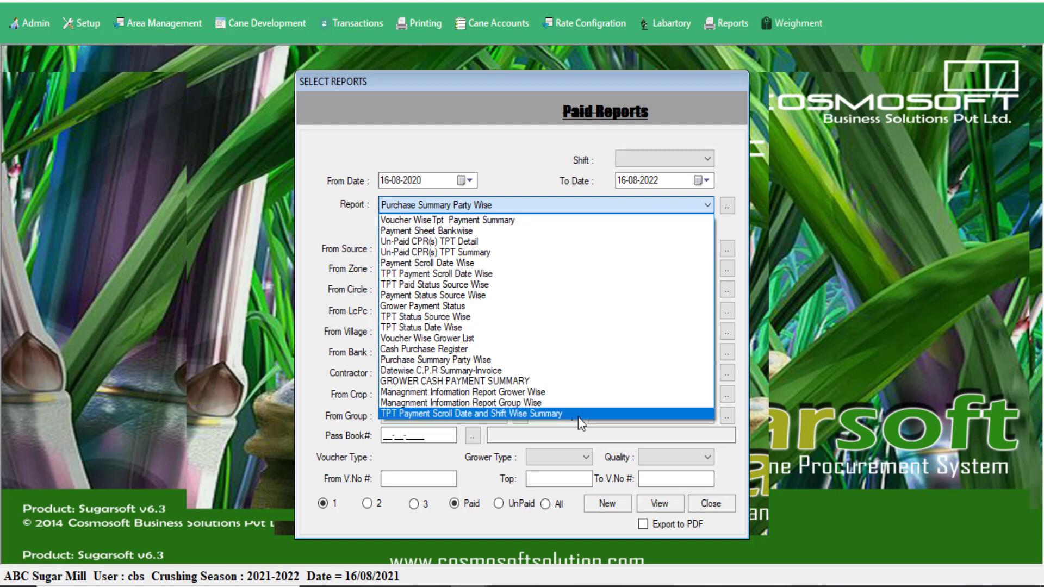
pyautogui.click(538, 337)
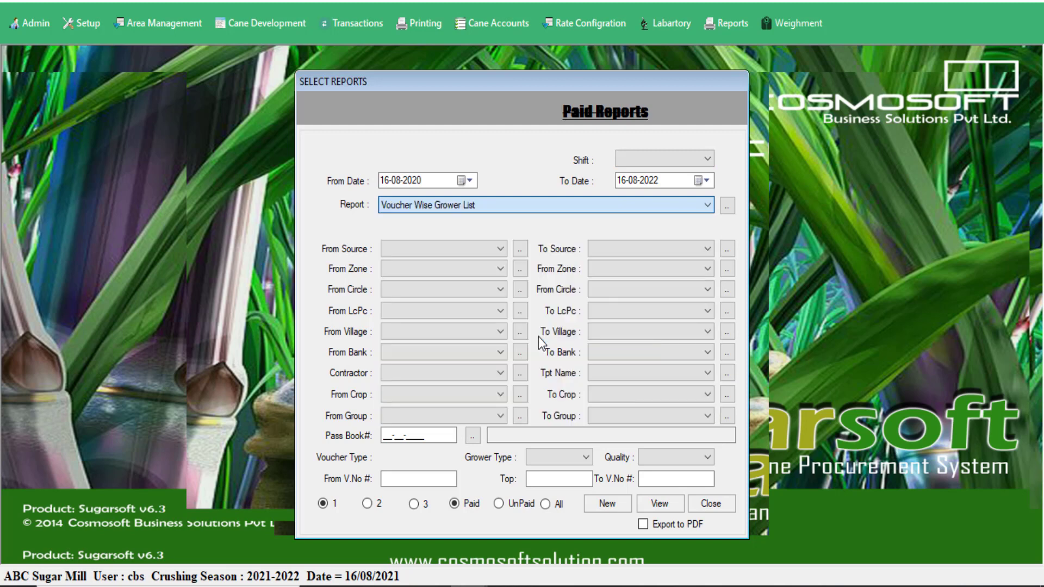
pyautogui.click(660, 504)
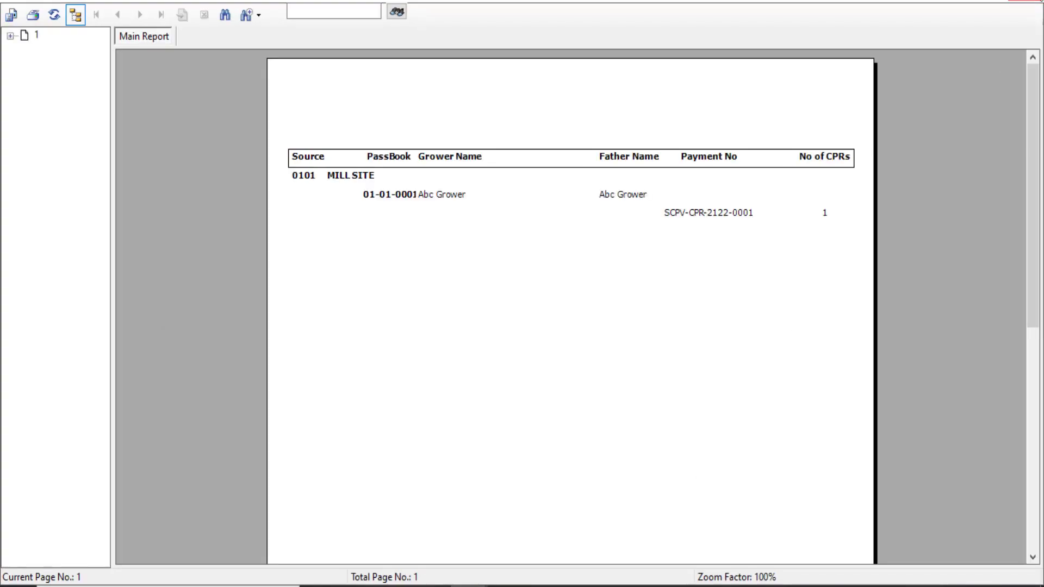
pyautogui.click(1026, 1)
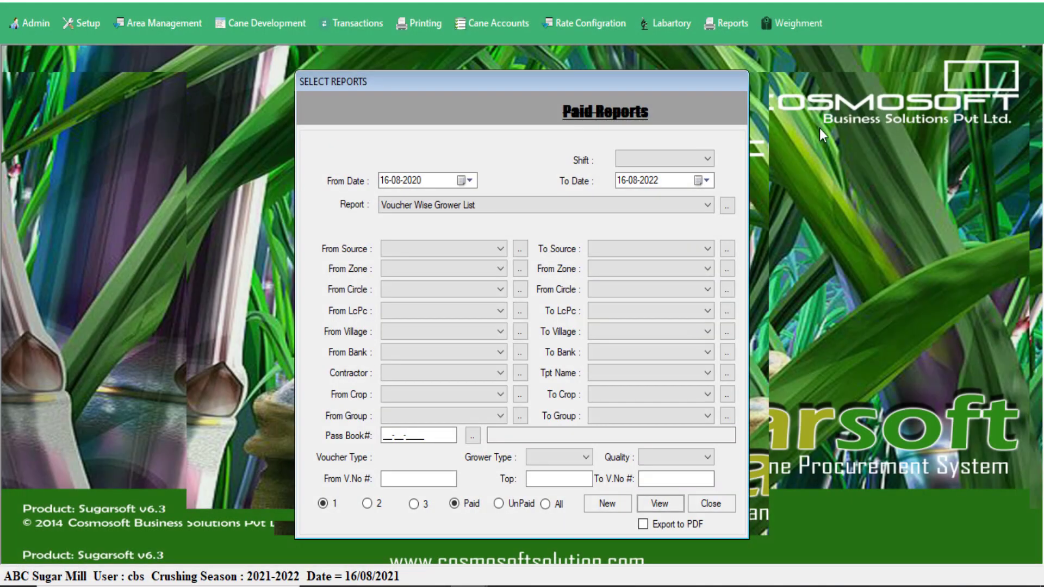
# Close the Paid Reports selection and open the CPR Paid Status report selection.
pyautogui.click(712, 503)
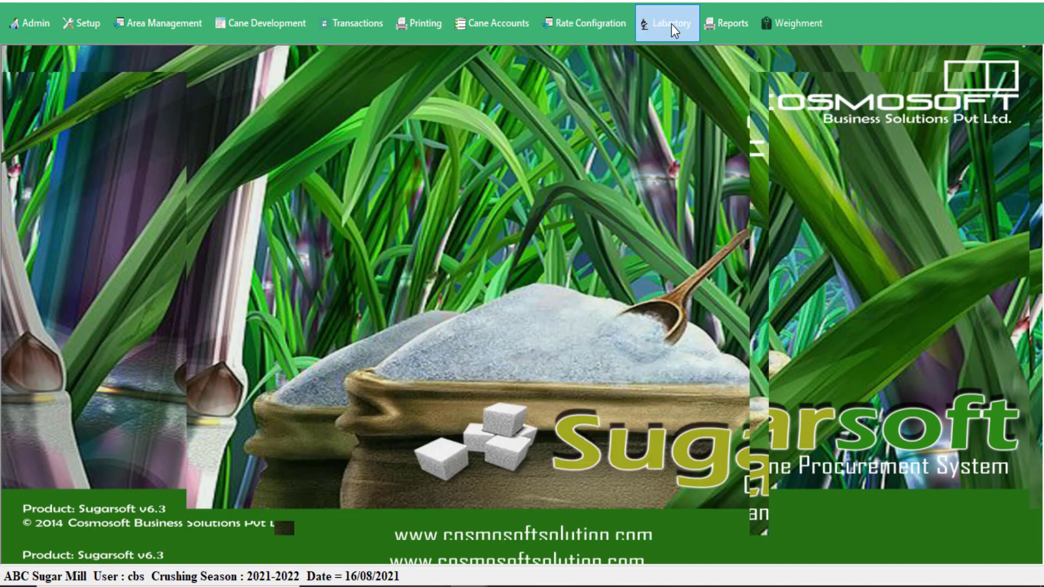
pyautogui.click(727, 26)
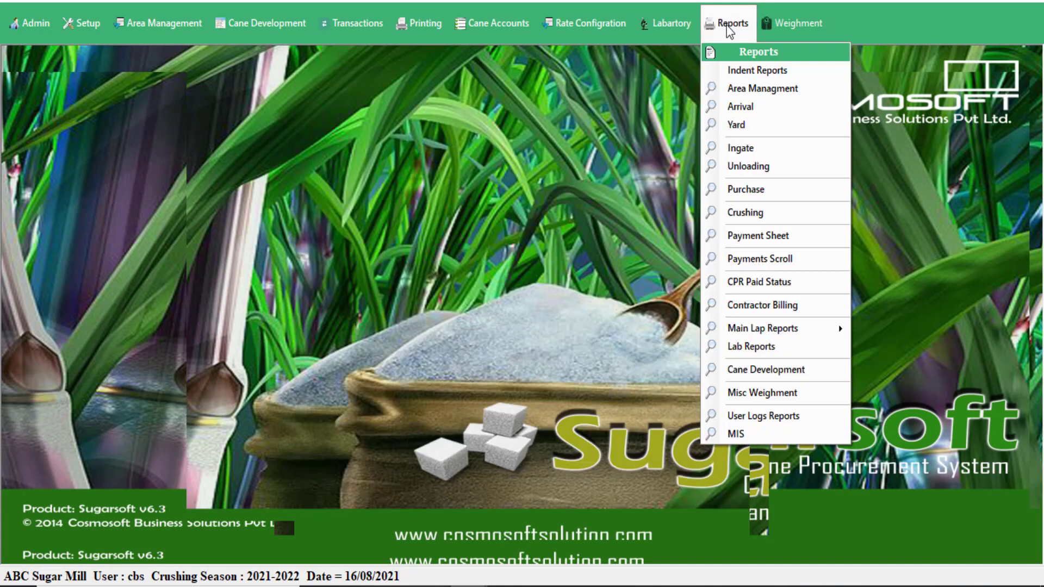
pyautogui.click(804, 287)
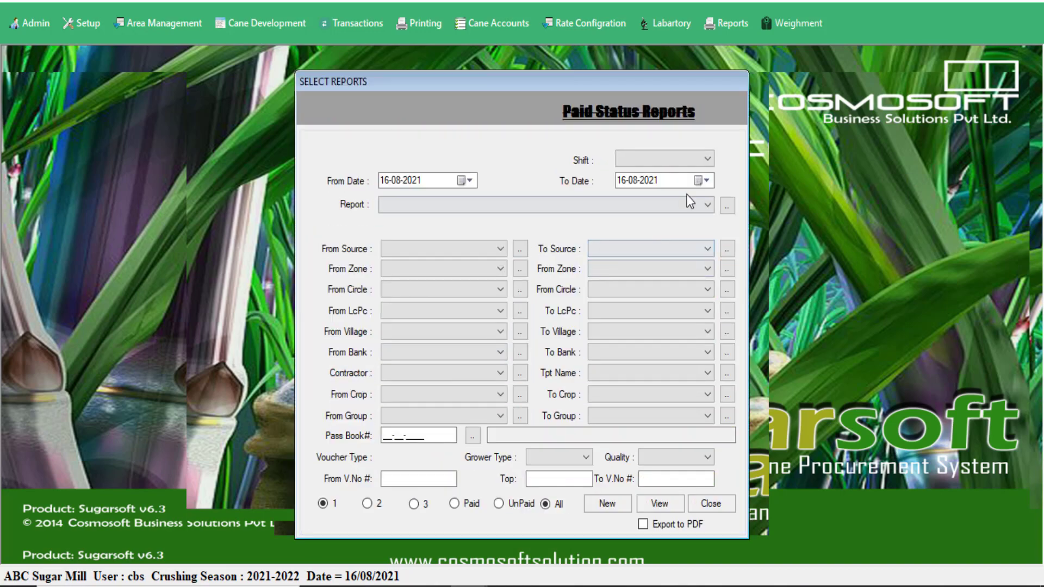
# Set the Paid Status Reports period from 16-08-2020 to 16-08-2022.
pyautogui.click(430, 185)
pyautogui.press('Down')
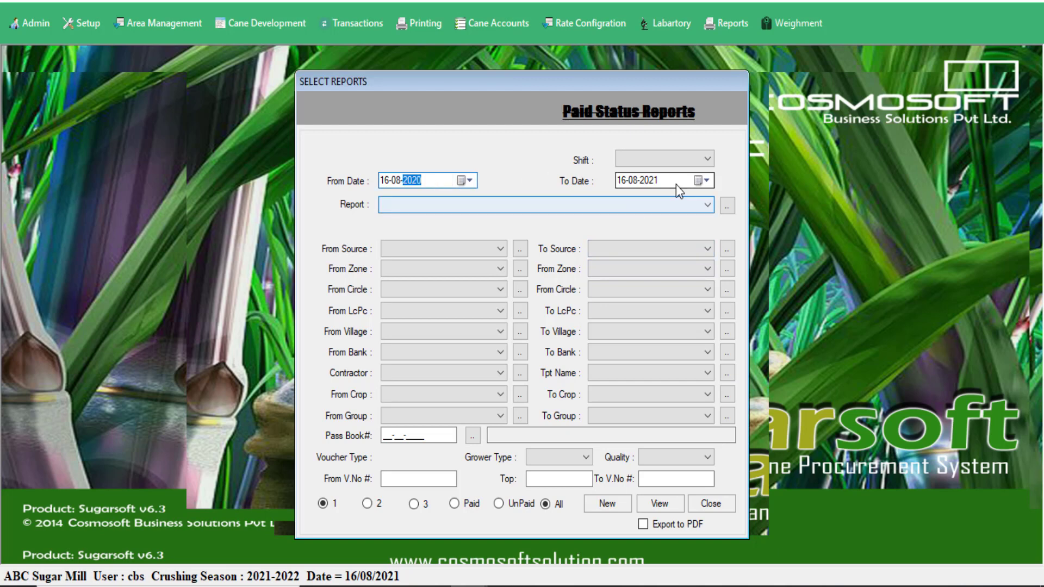
pyautogui.click(674, 182)
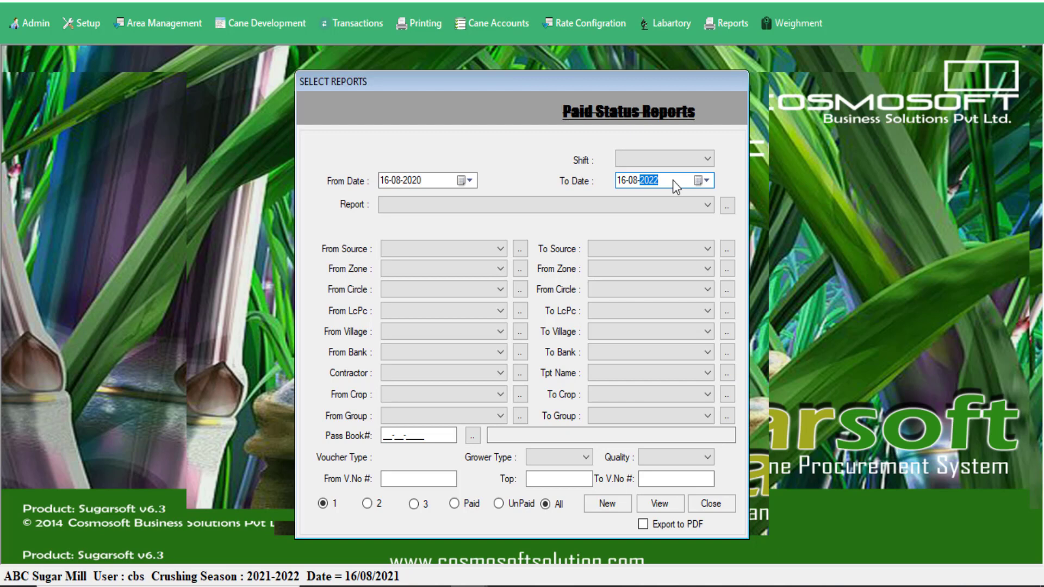
# View the Grower Ledger report for the set period and close it.
pyautogui.click(659, 199)
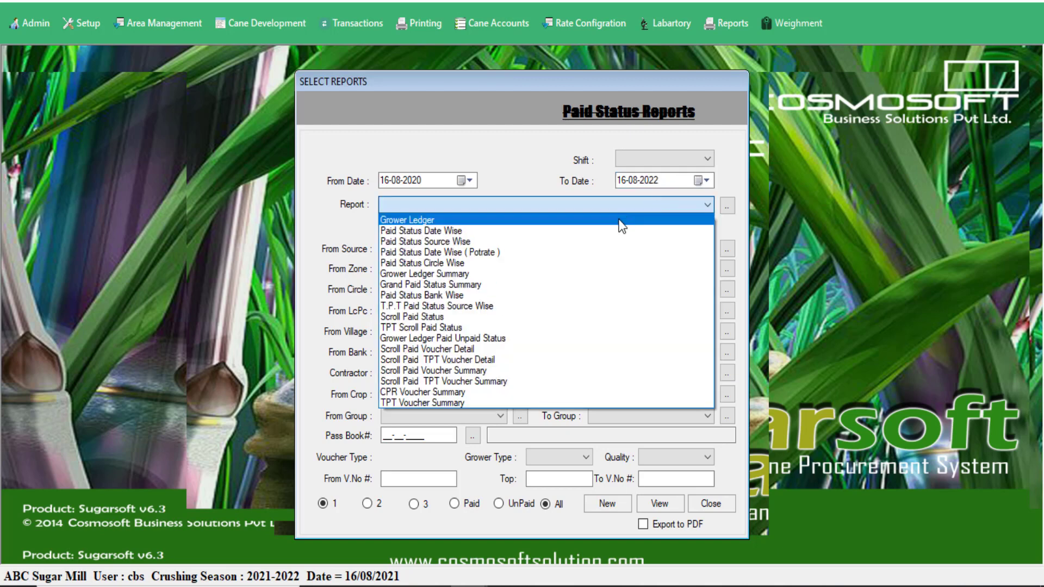
pyautogui.click(621, 225)
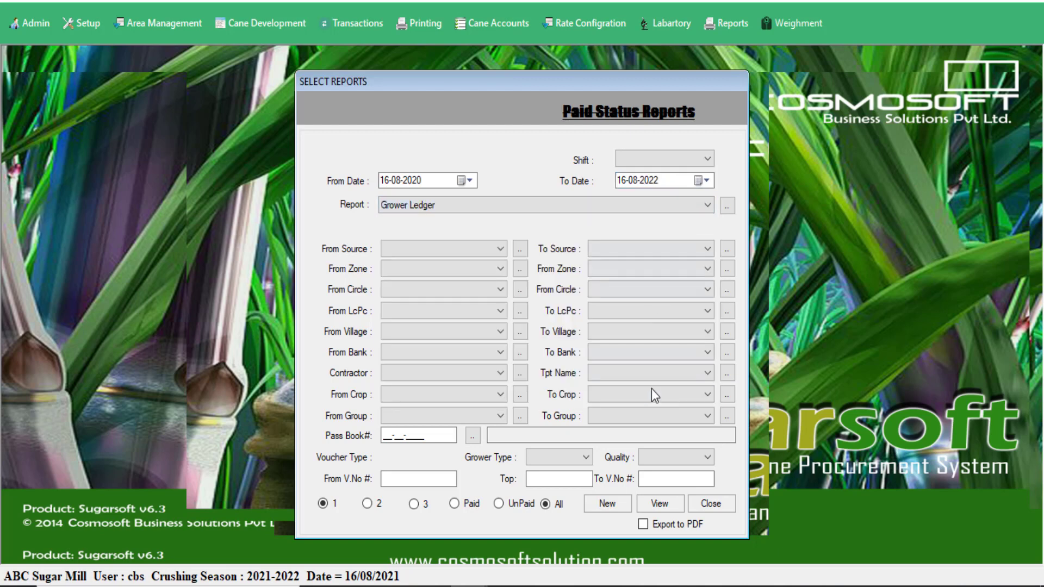
pyautogui.click(659, 504)
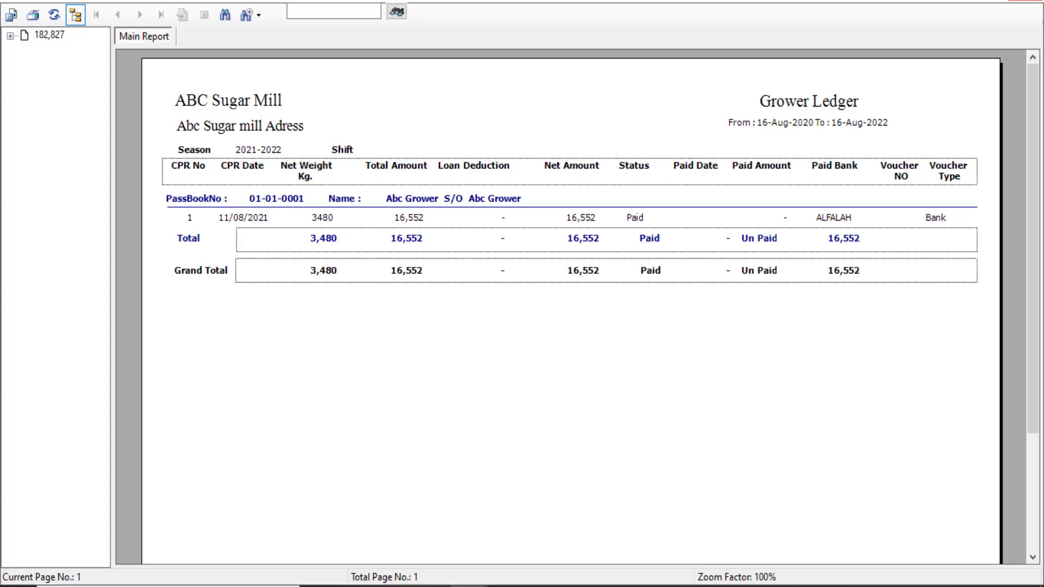
pyautogui.click(1026, 1)
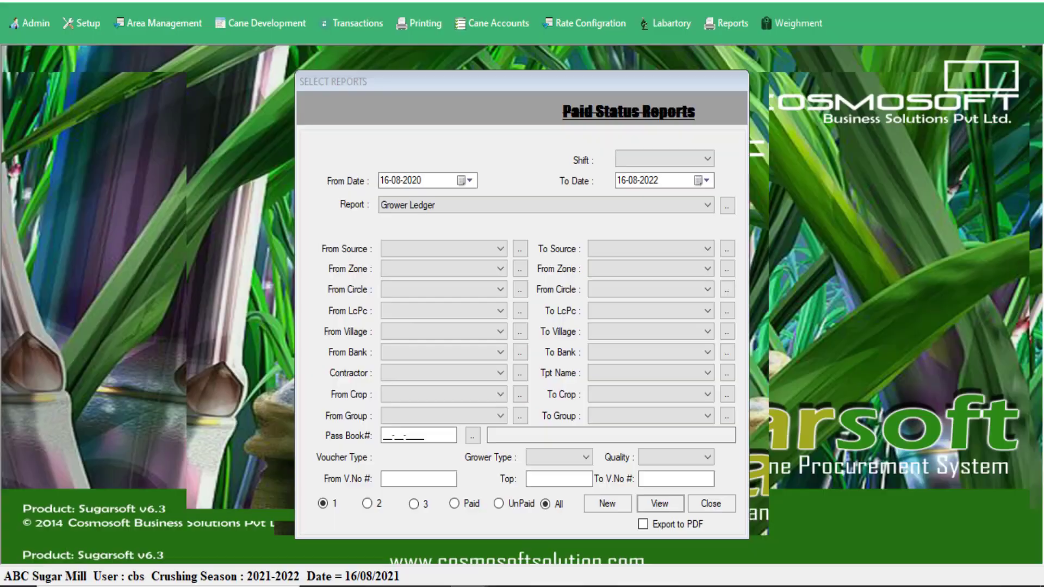
# View the Paid Status Date Wise report for all growers, leaving the CNIC parameter empty, and close it.
pyautogui.click(534, 211)
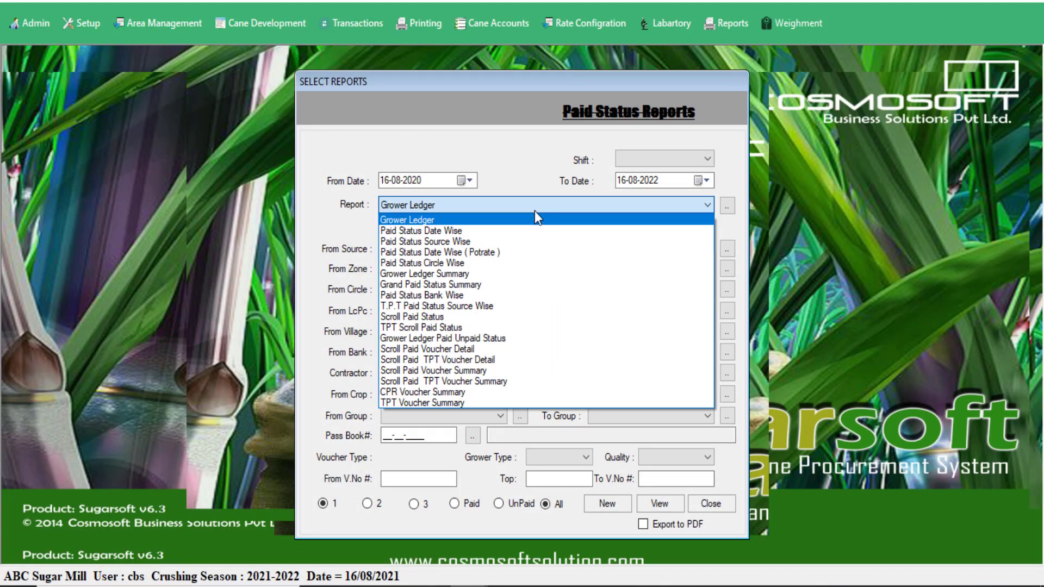
pyautogui.click(510, 231)
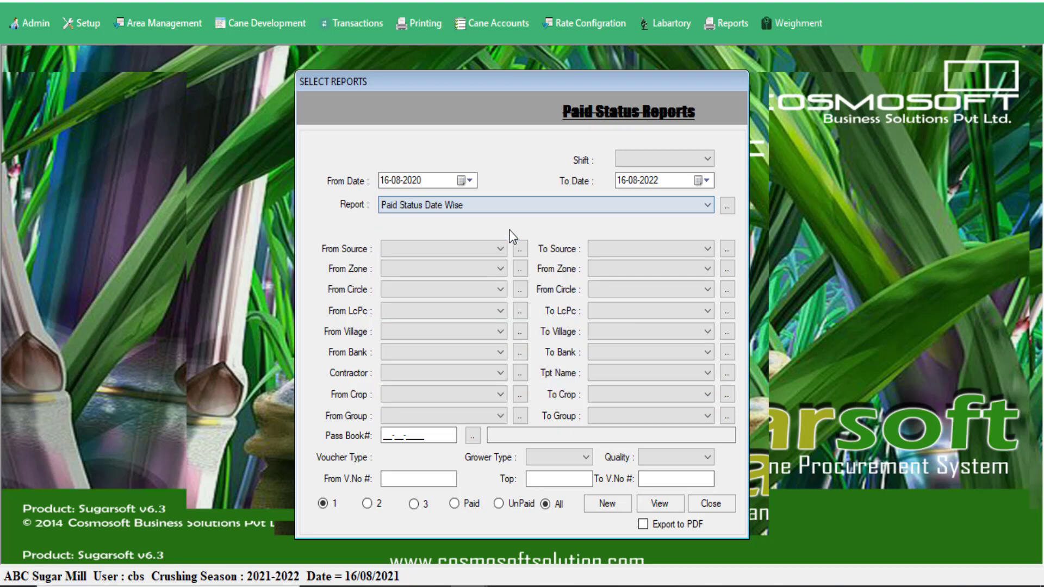
pyautogui.click(664, 507)
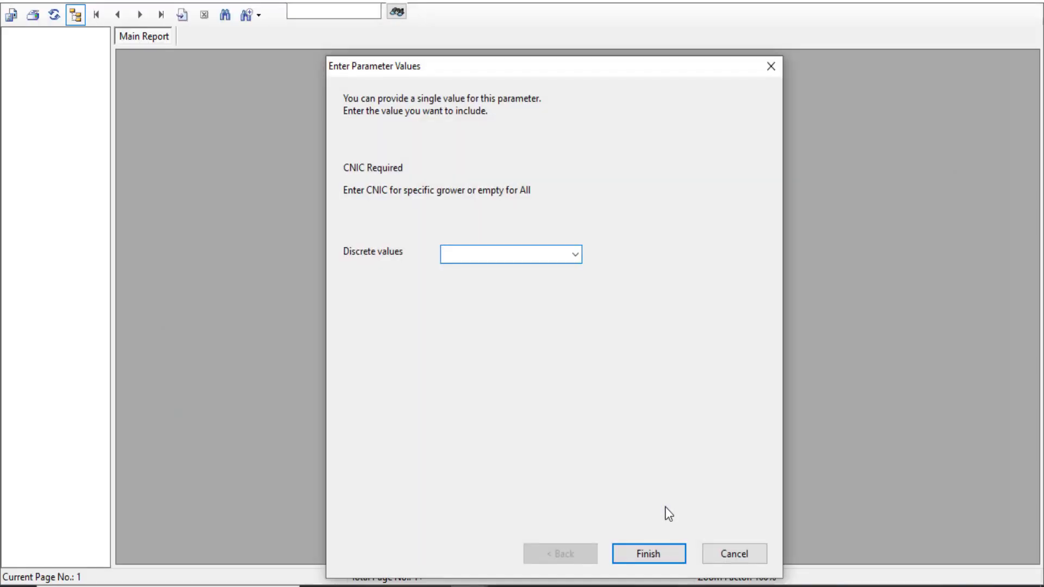
pyautogui.click(655, 554)
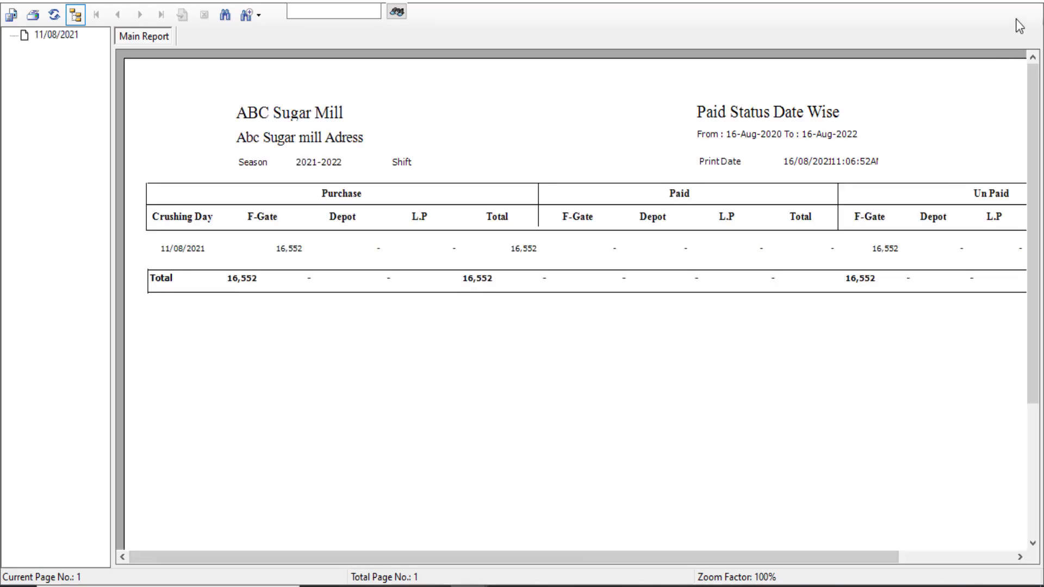
pyautogui.click(1029, 2)
# View the Grand Paid Status Summary and Paid Status Bank Wise reports for the set period, closing each one.
pyautogui.click(538, 205)
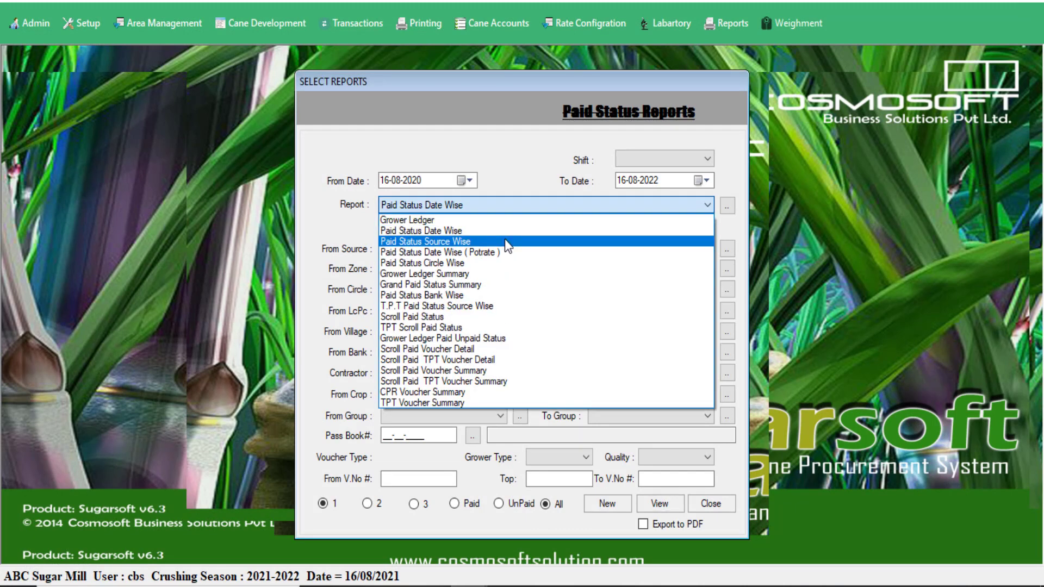
pyautogui.click(504, 284)
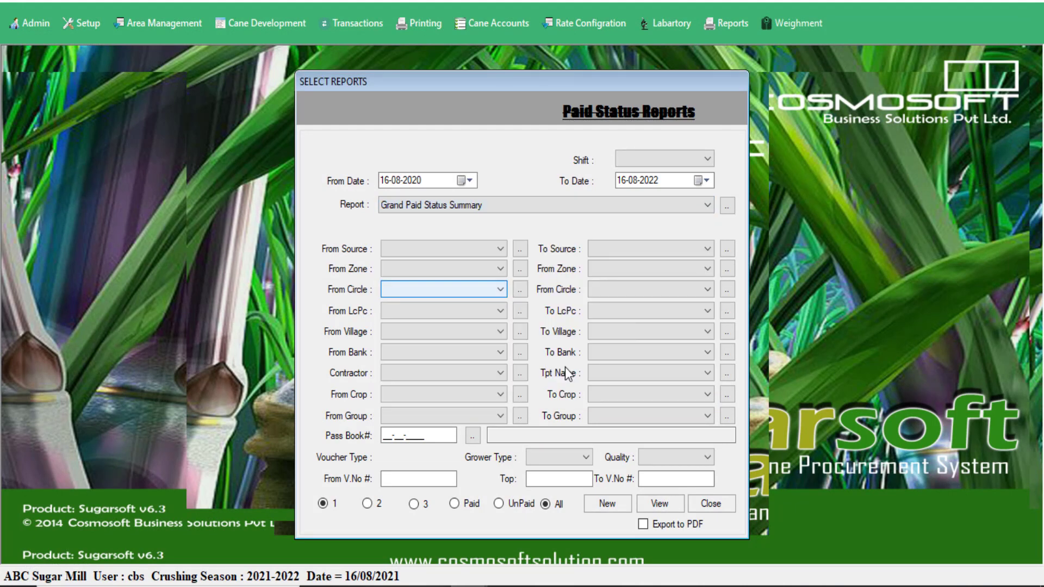
pyautogui.click(659, 505)
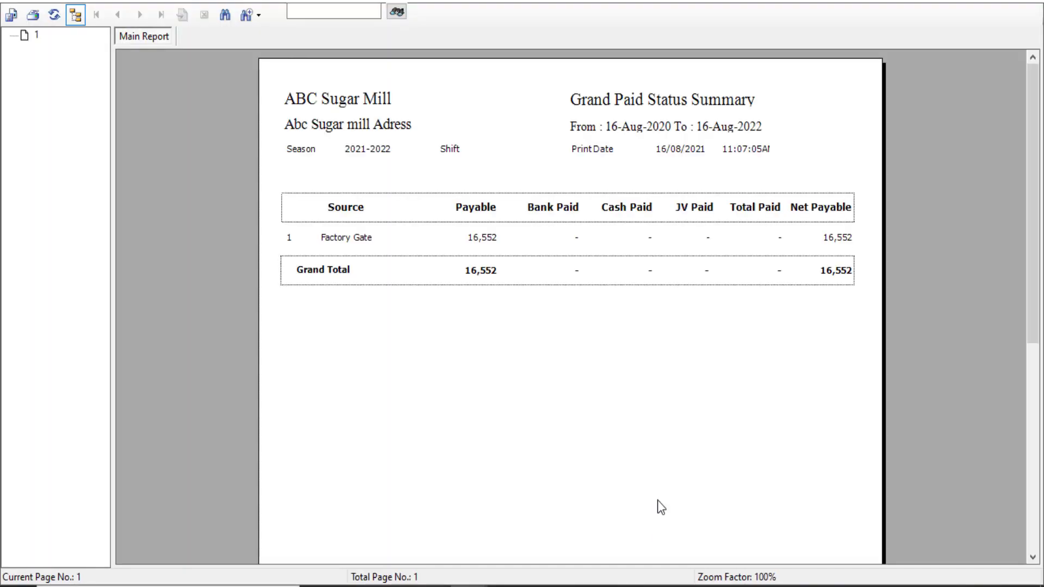
pyautogui.click(1028, 3)
pyautogui.click(538, 210)
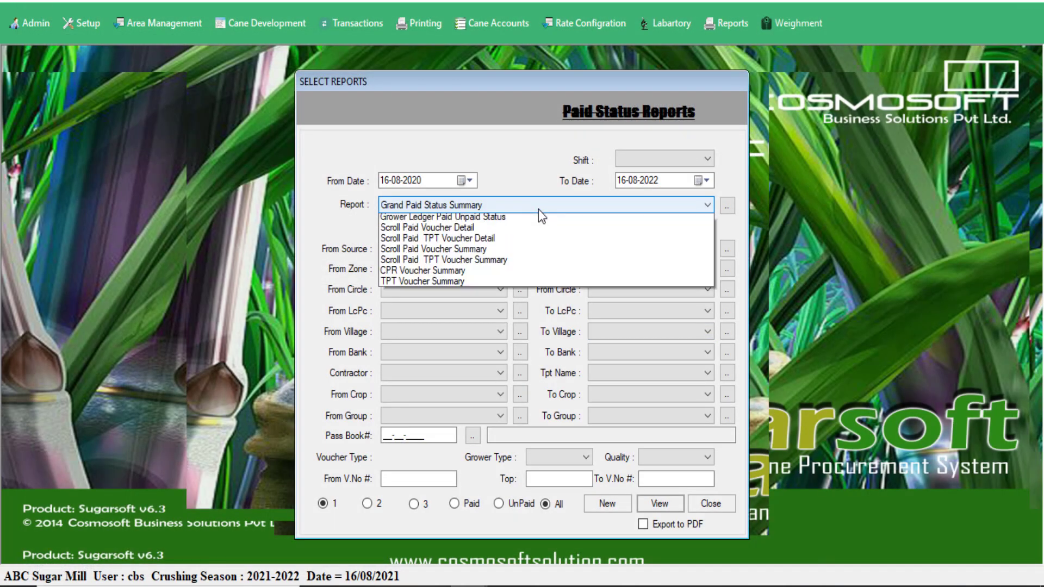
pyautogui.click(479, 295)
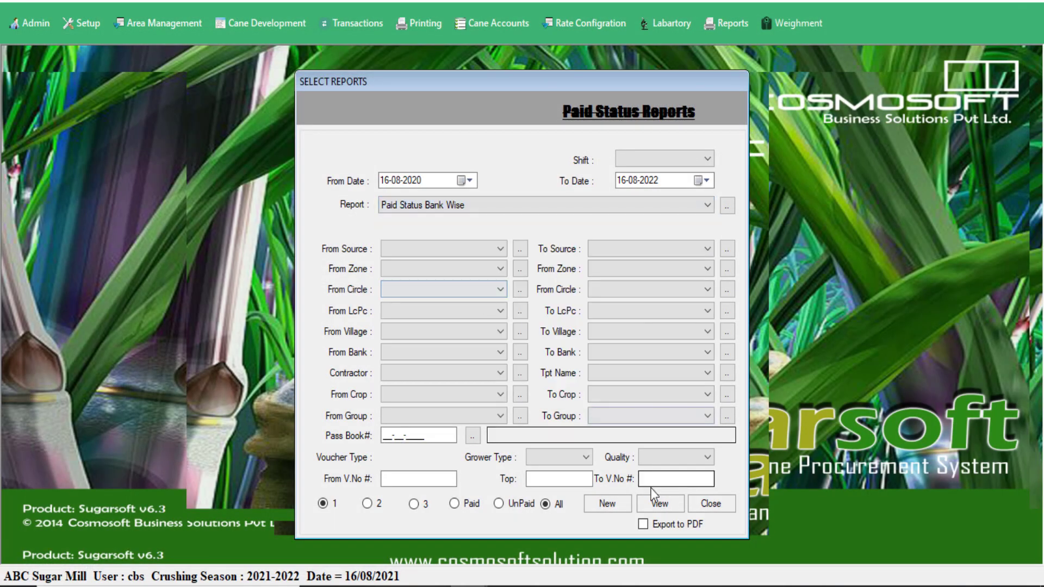
pyautogui.click(659, 504)
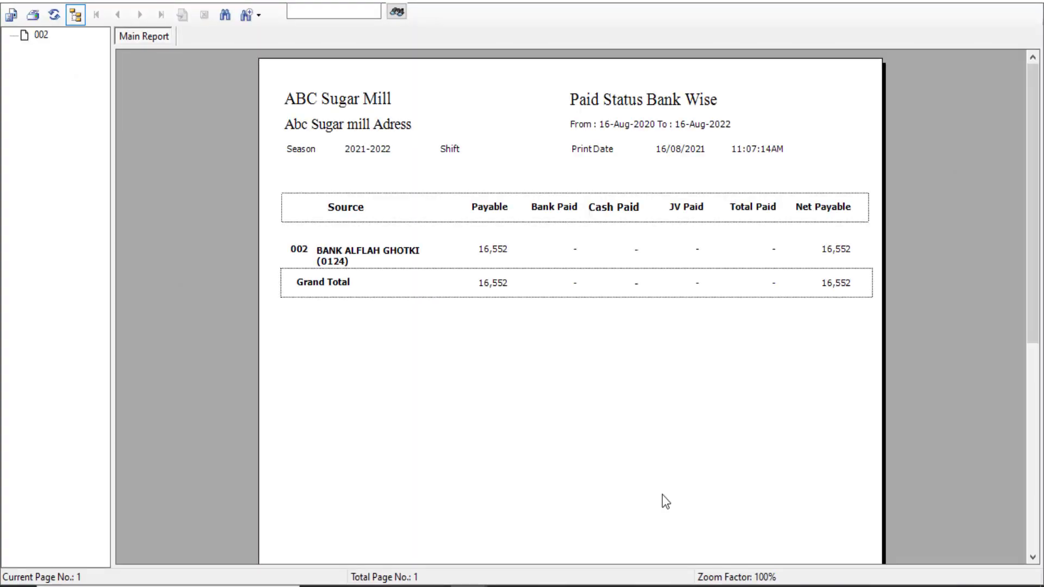
pyautogui.click(1029, 2)
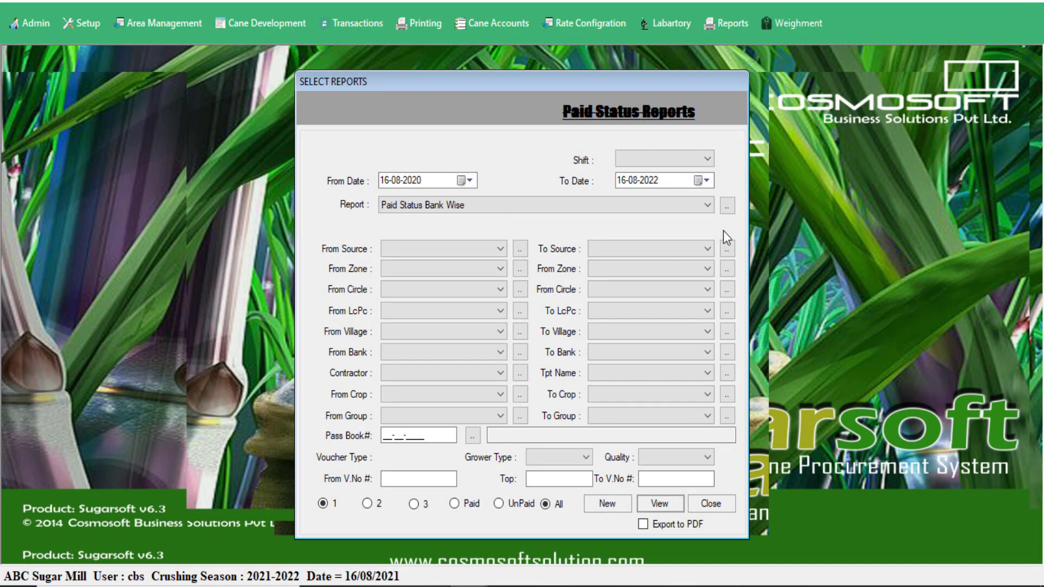
# View the Scroll Paid Voucher Summary and CPR Voucher Summary reports for the set period, closing each one.
pyautogui.click(708, 205)
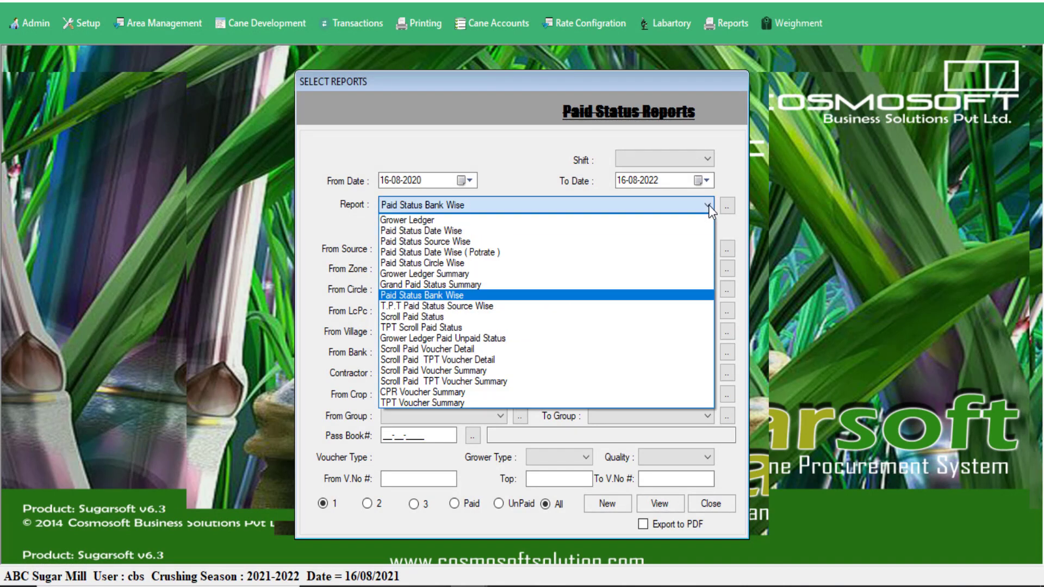
pyautogui.click(486, 371)
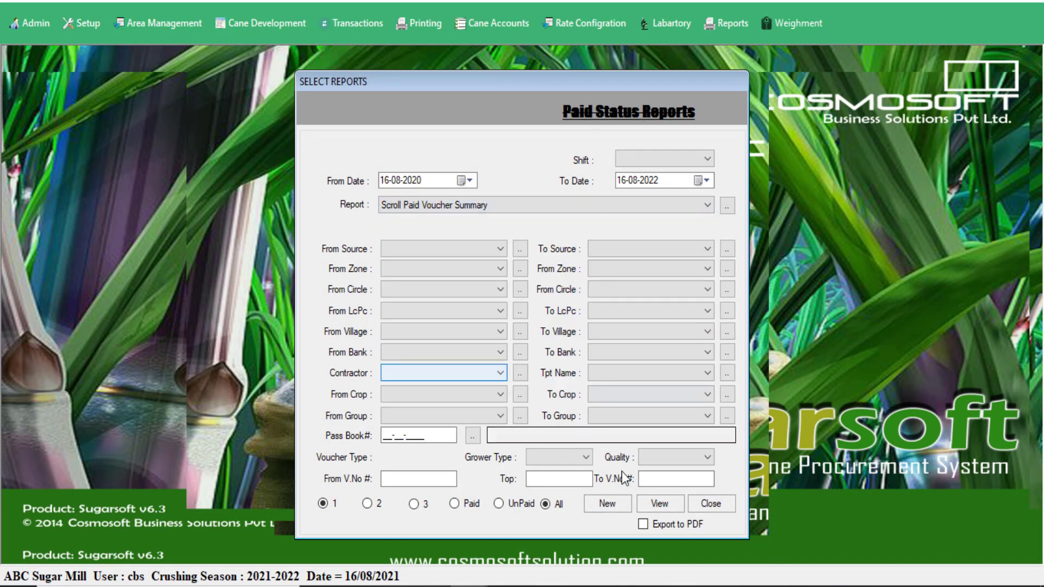
pyautogui.click(658, 503)
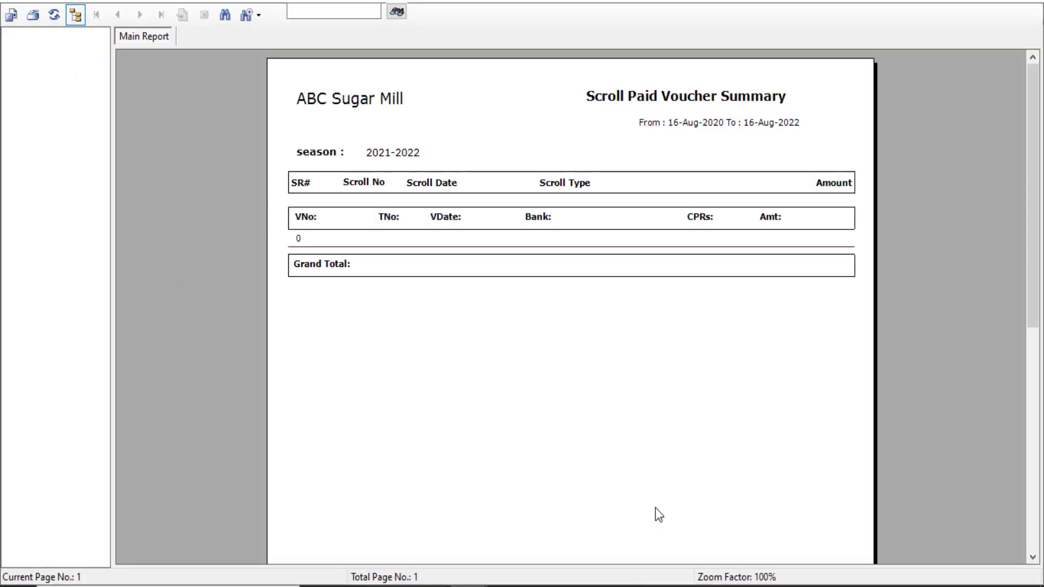
pyautogui.click(1029, 1)
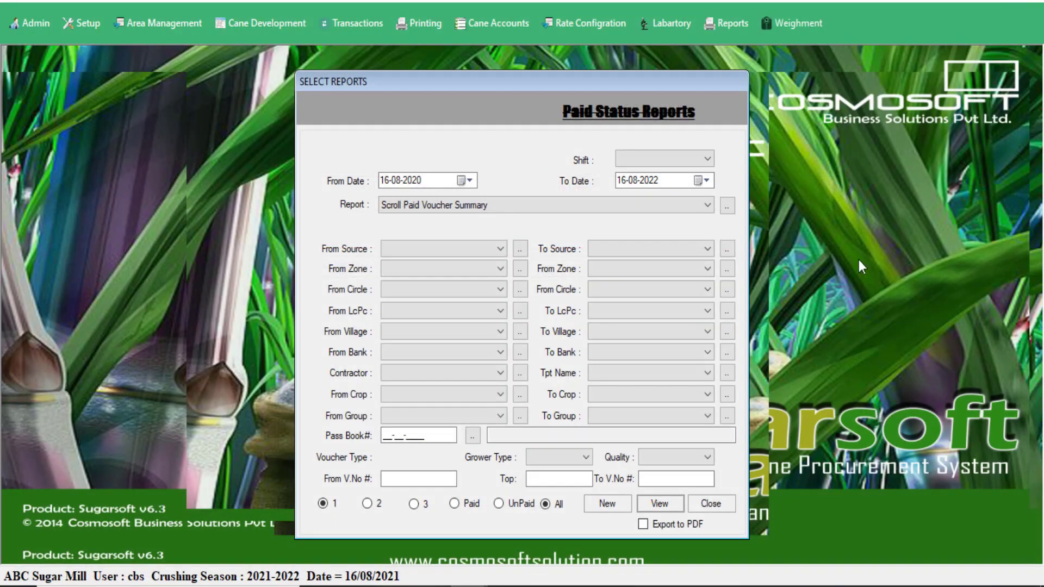
pyautogui.click(500, 207)
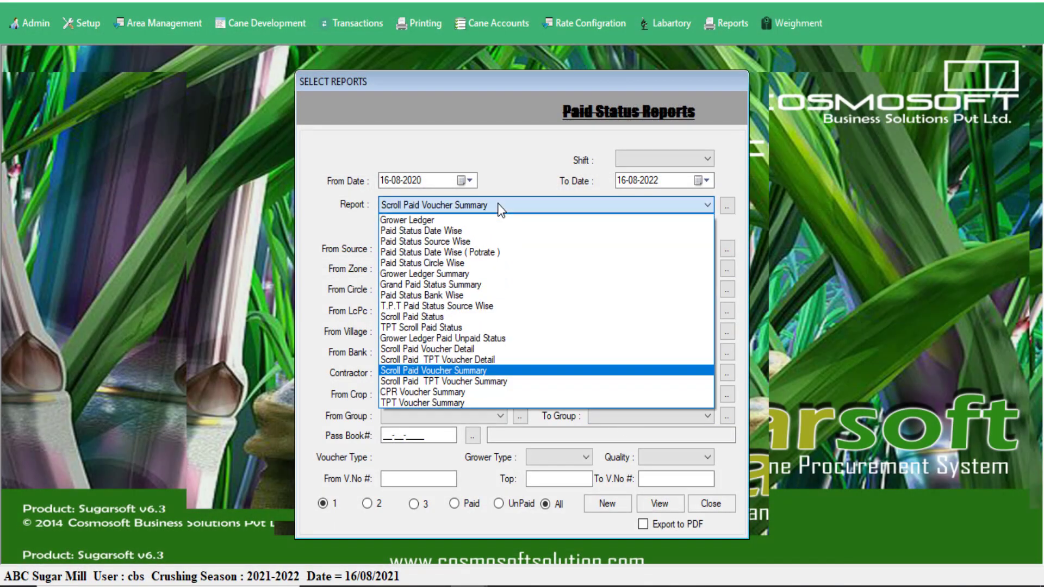
pyautogui.click(457, 391)
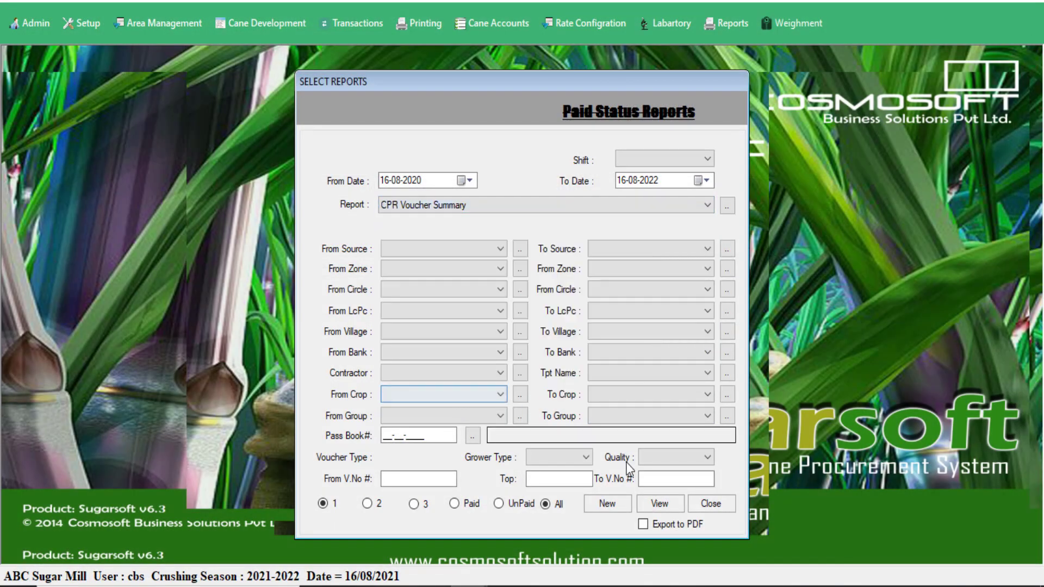
pyautogui.click(658, 503)
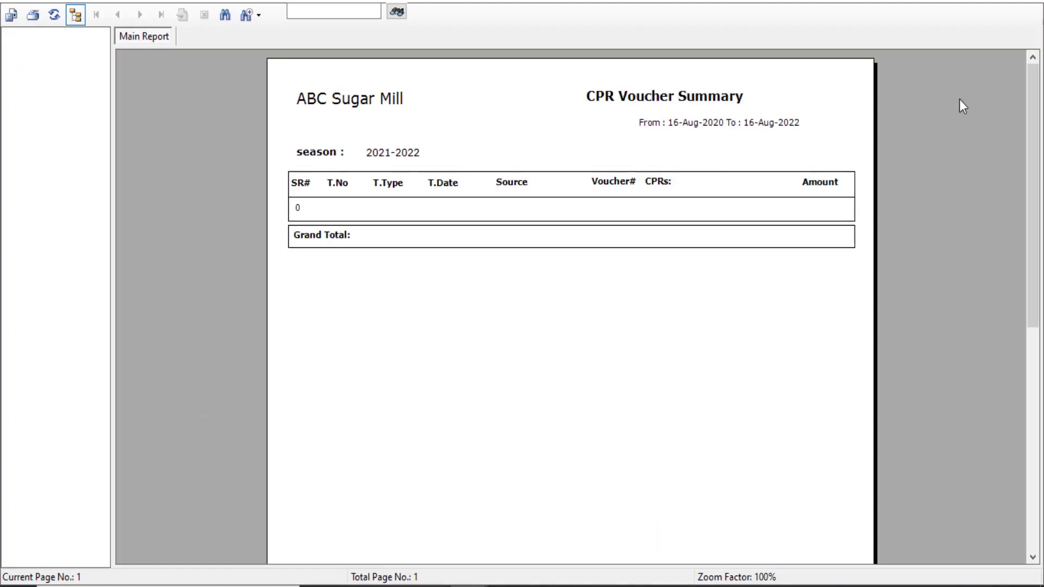
pyautogui.click(1028, 2)
# View the Grower Ledger Paid Unpaid Status report for amounts from 0.00 to 999,999,999.00, closing it and the Paid Status Reports selection.
pyautogui.click(545, 205)
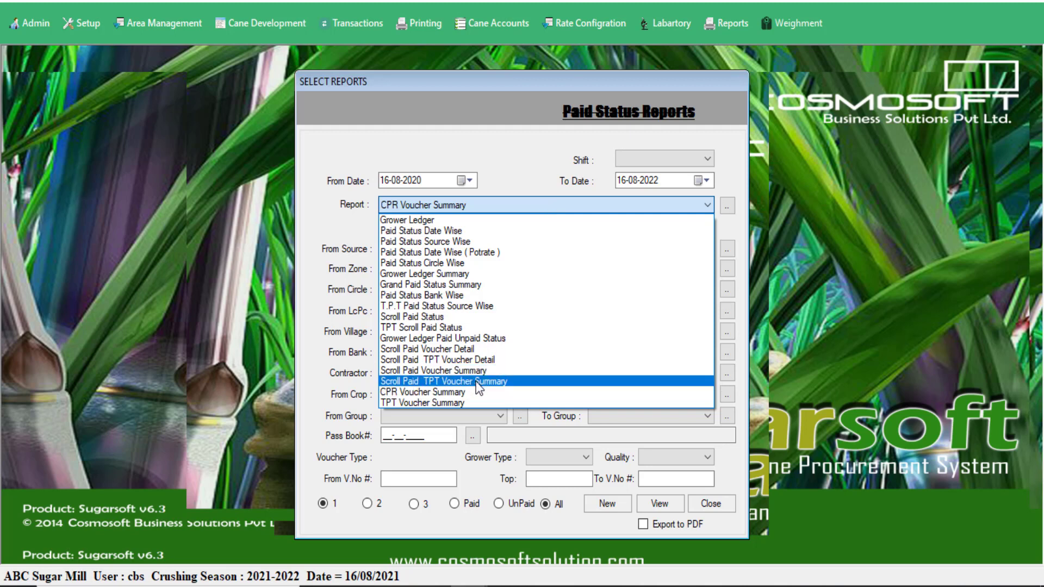
pyautogui.click(454, 338)
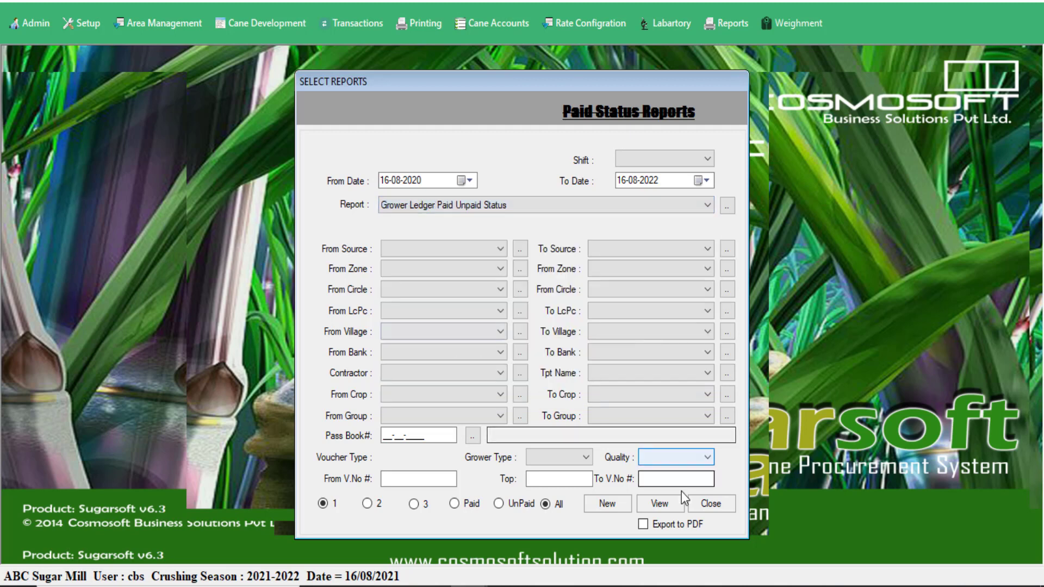
pyautogui.click(671, 505)
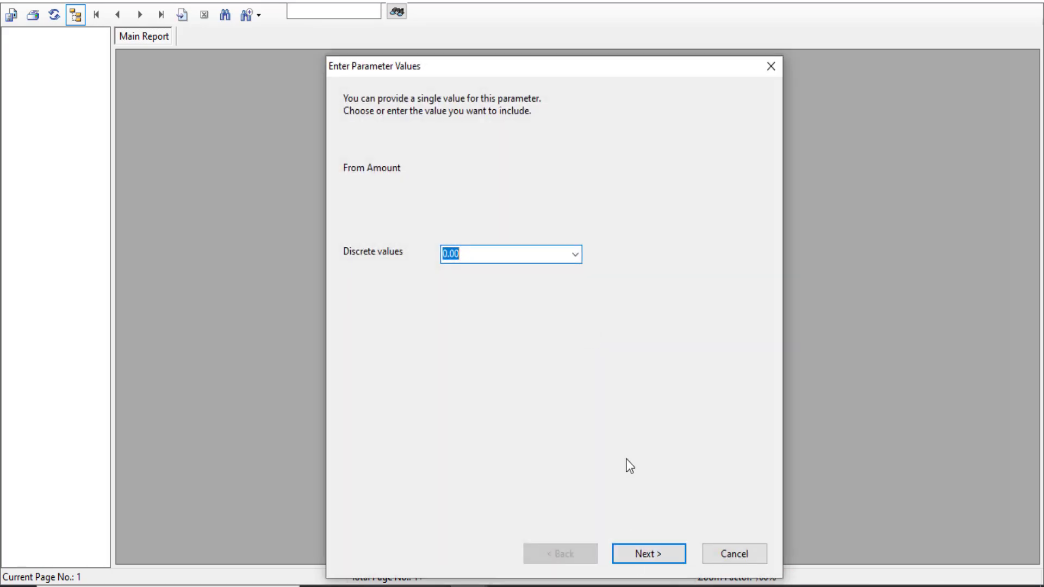
pyautogui.click(647, 552)
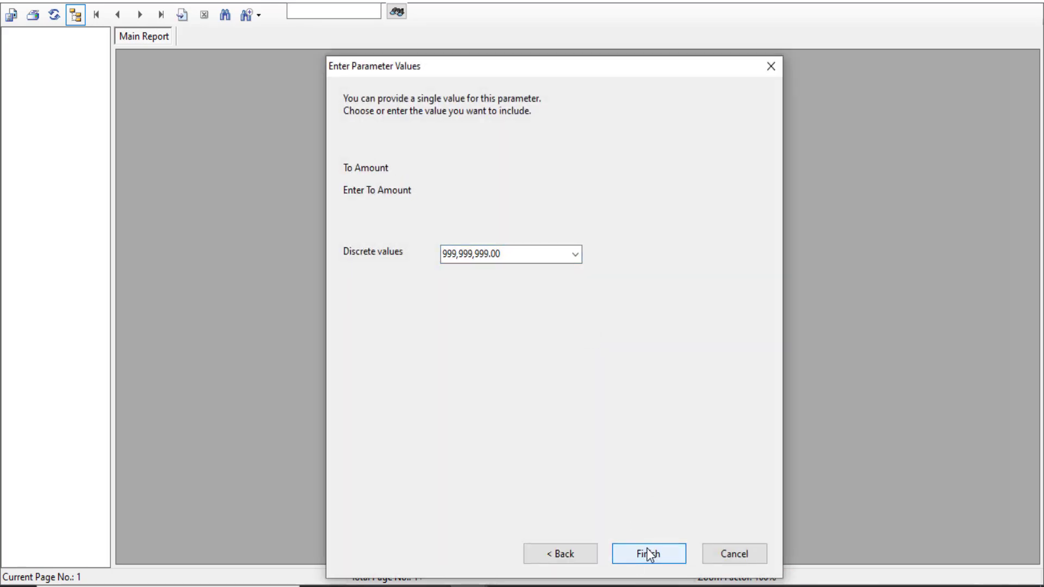
pyautogui.click(647, 551)
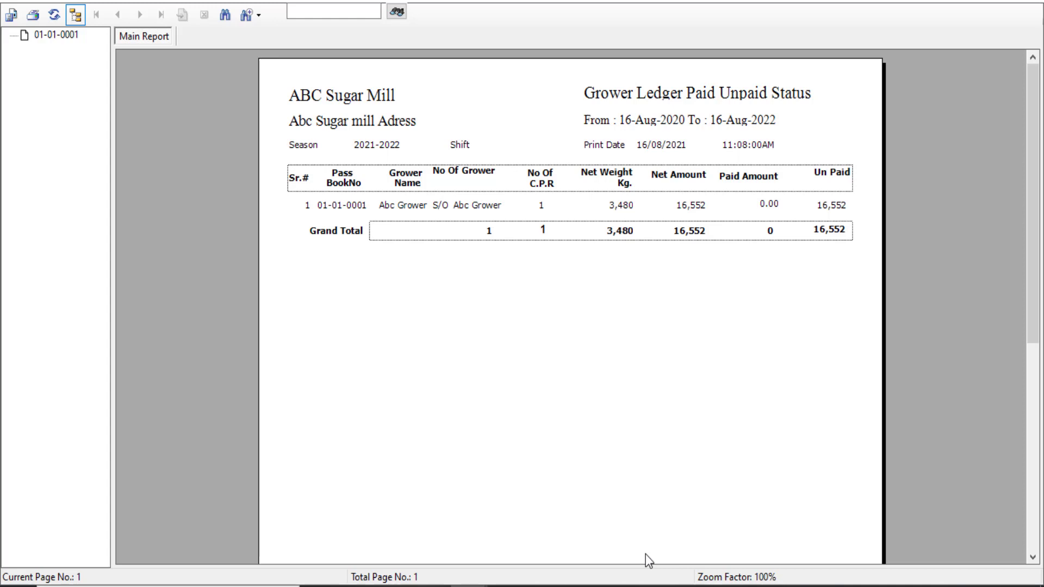
pyautogui.click(1029, 3)
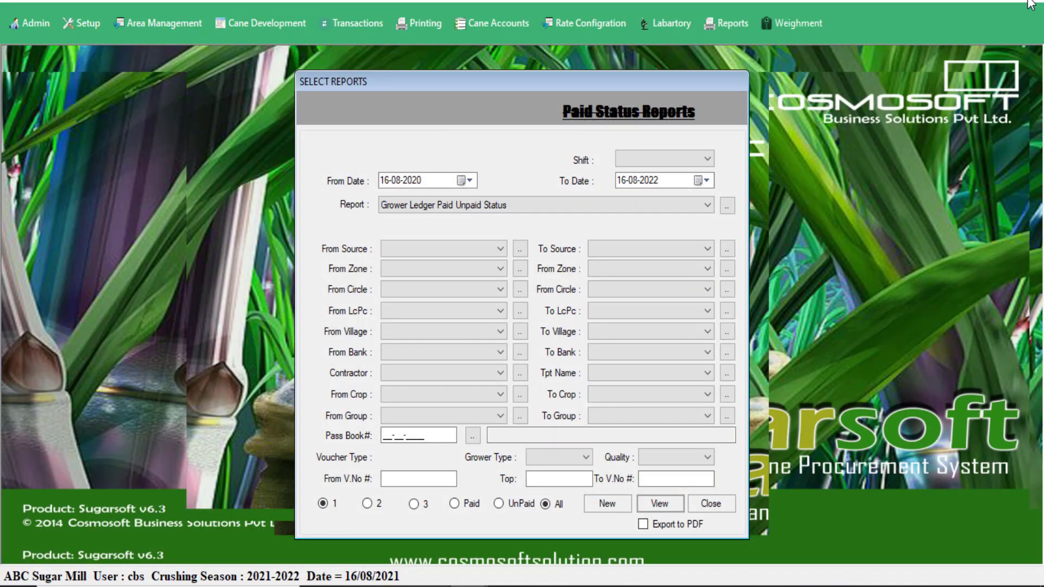
pyautogui.click(708, 504)
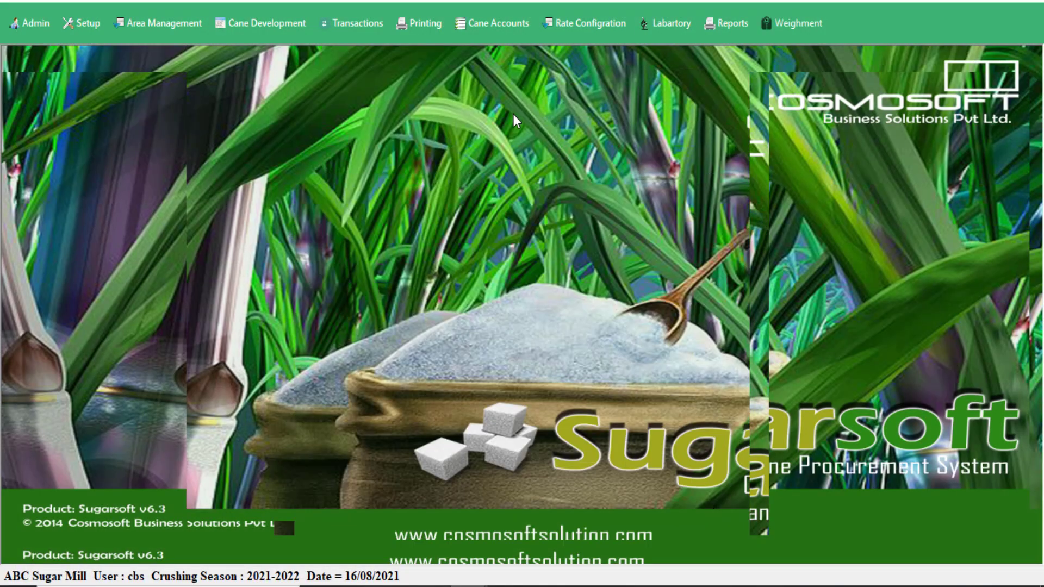